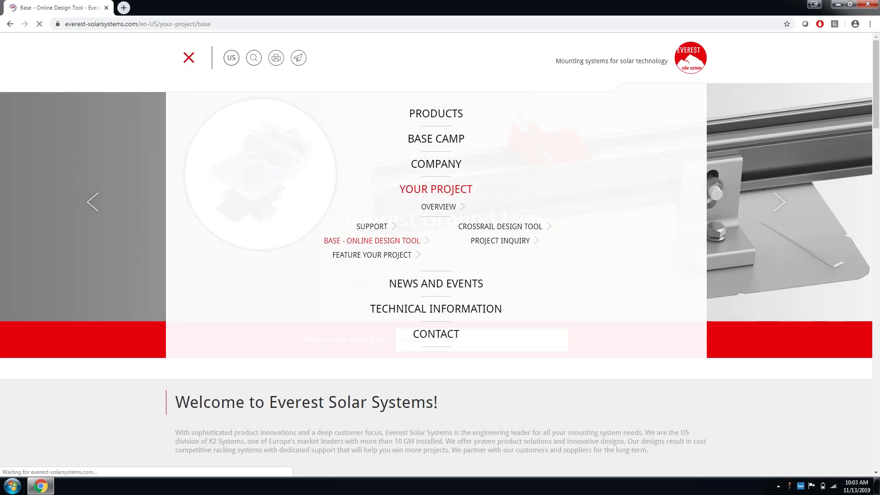
From the Everest Solar Systems website, launch Everest Base in a new tab with 'Directly to Base'.
{"action": "scroll", "coordinate": [411, 242], "scroll_direction": "down", "scroll_amount": 1}
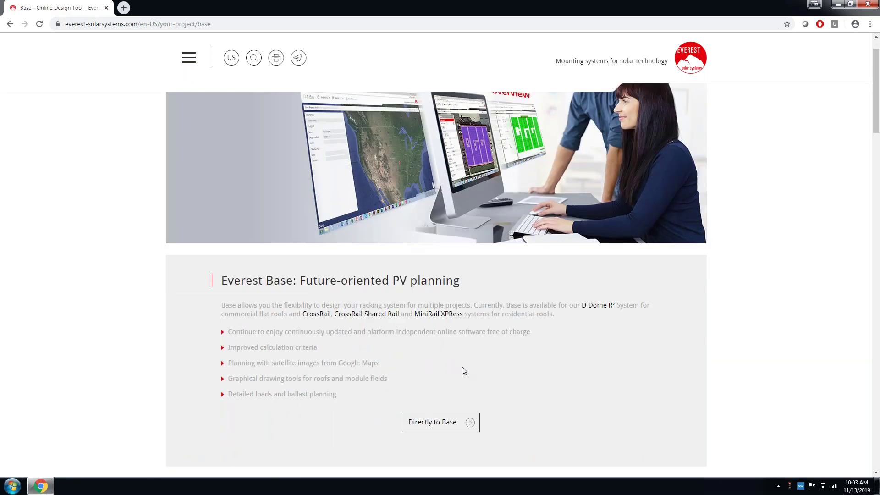
{"action": "left_click", "coordinate": [434, 425]}
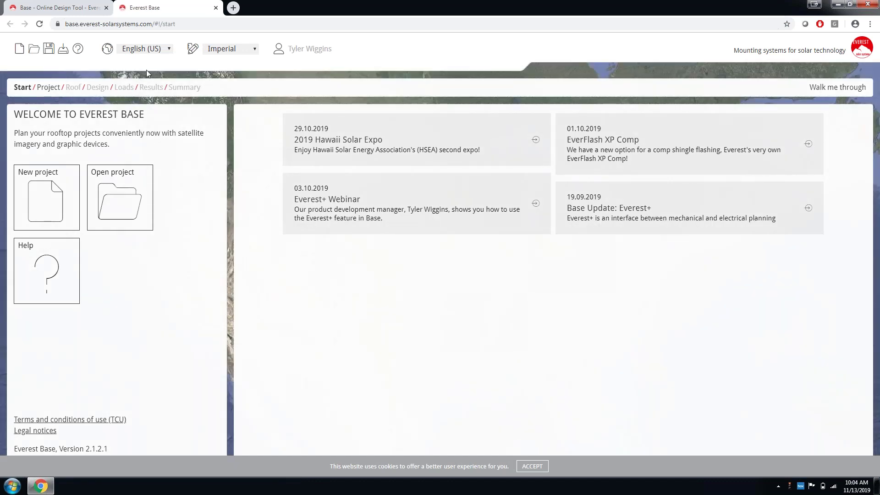
Keep English (US) as the language and Imperial as the units, then start a new project.
{"action": "left_click", "coordinate": [166, 52]}
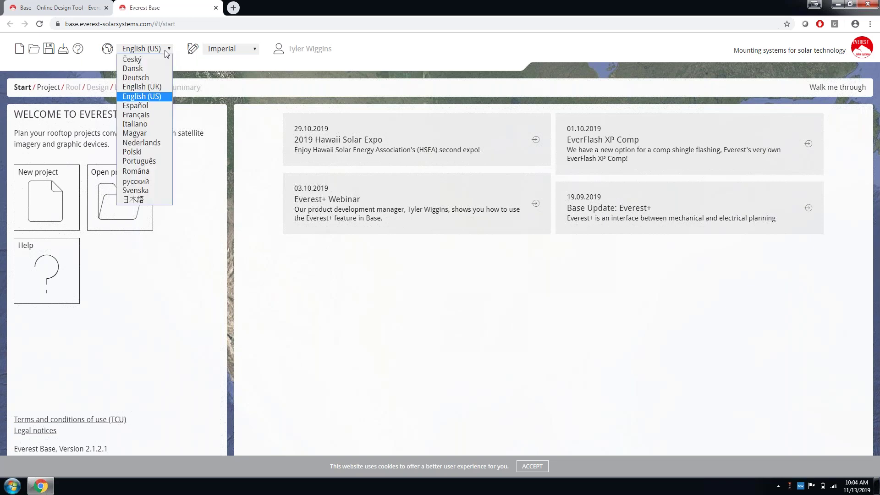
{"action": "left_click", "coordinate": [143, 96]}
{"action": "left_click", "coordinate": [252, 50]}
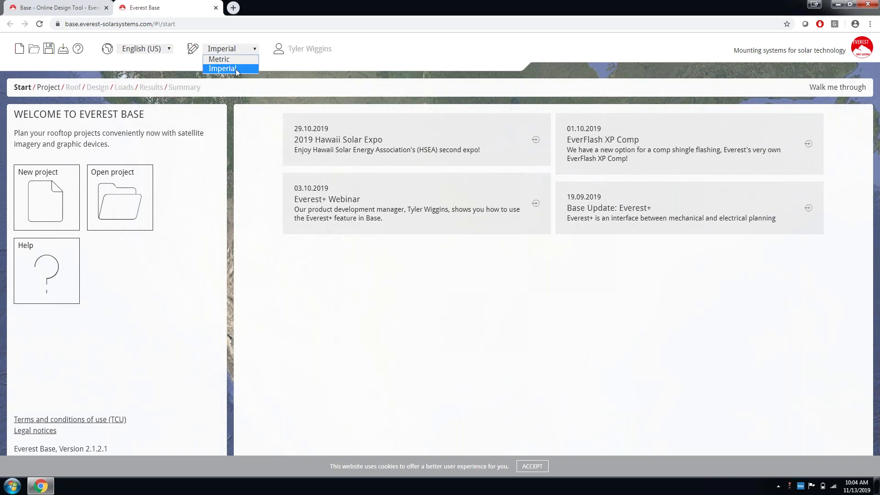
{"action": "left_click", "coordinate": [236, 69]}
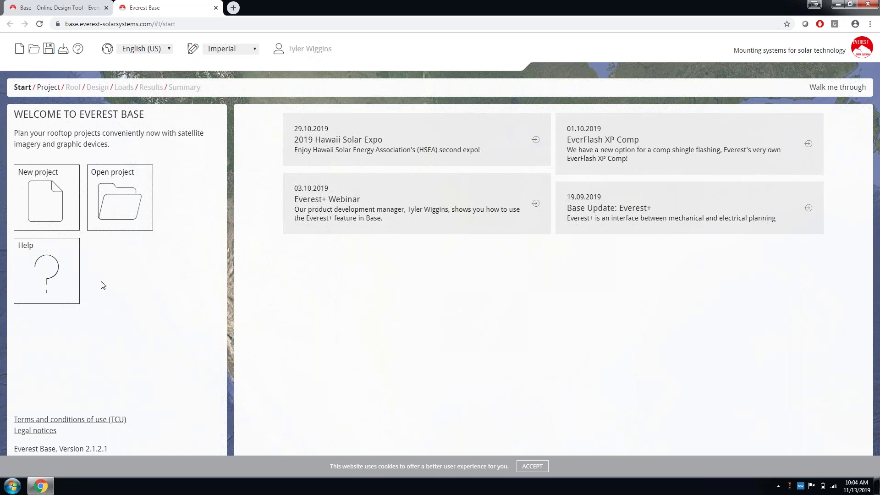
{"action": "left_click", "coordinate": [39, 195]}
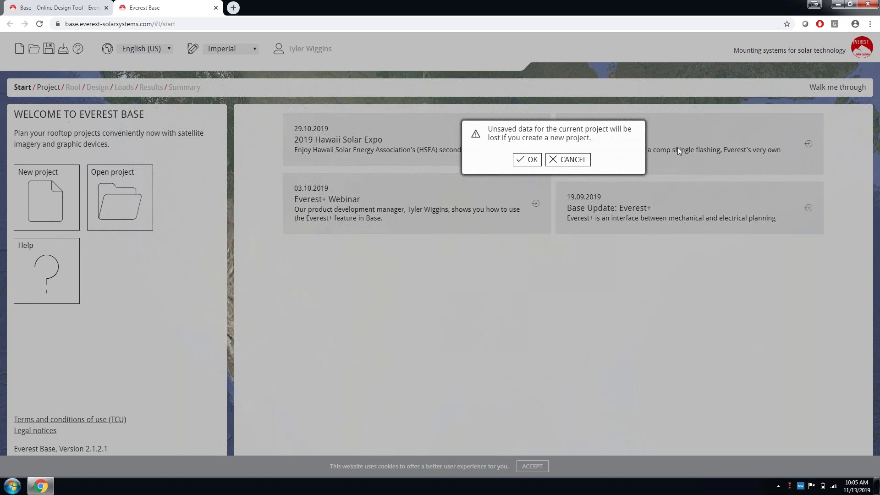
Confirm the new project and replace its location with the site's street address from the suggestions.
{"action": "left_click", "coordinate": [521, 161]}
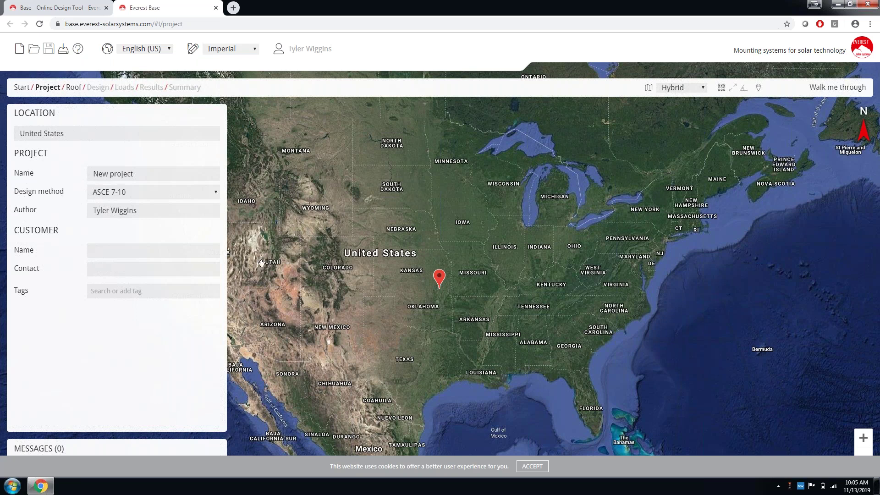
{"action": "left_click", "coordinate": [83, 136]}
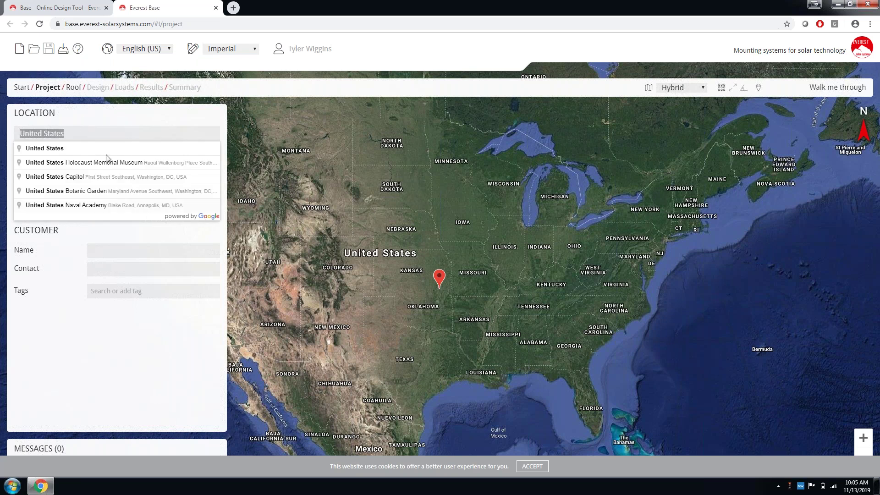
{"action": "triple_click", "coordinate": [76, 133]}
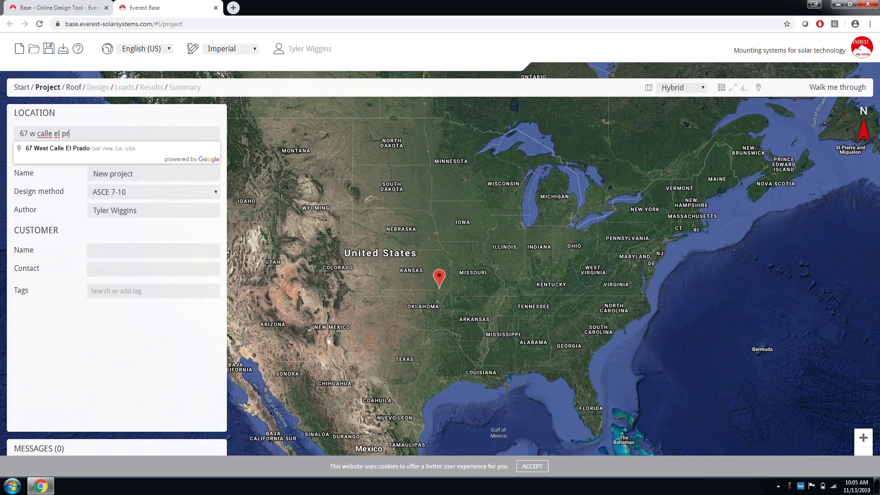
{"action": "left_click", "coordinate": [72, 148]}
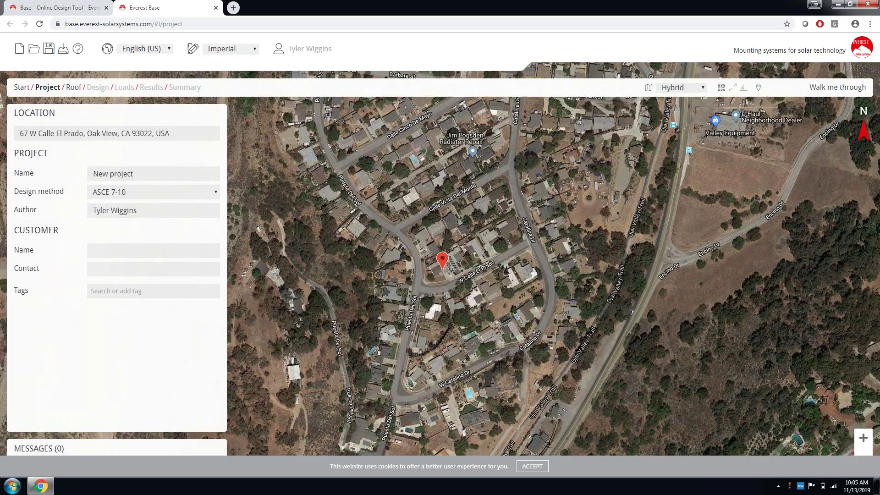
Zoom in on the house and name the project 'Webinar Project 11.13.2019'.
{"action": "scroll", "coordinate": [435, 274], "scroll_direction": "up", "scroll_amount": 1}
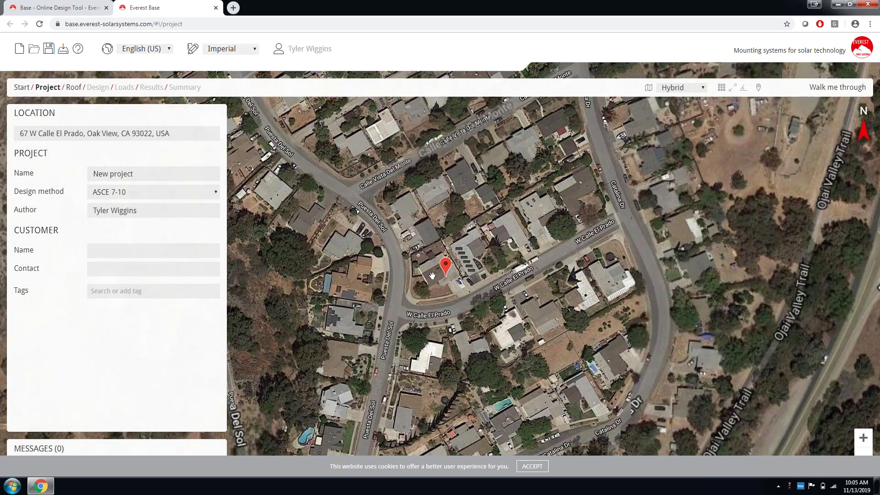
{"action": "scroll", "coordinate": [432, 275], "scroll_direction": "up", "scroll_amount": 1}
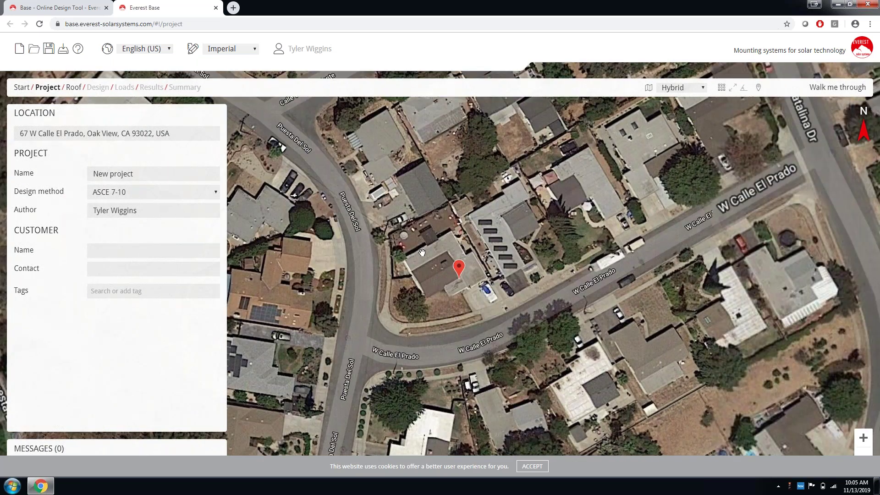
{"action": "left_click_drag", "start_coordinate": [422, 252], "coordinate": [418, 242]}
{"action": "double_click", "coordinate": [147, 174]}
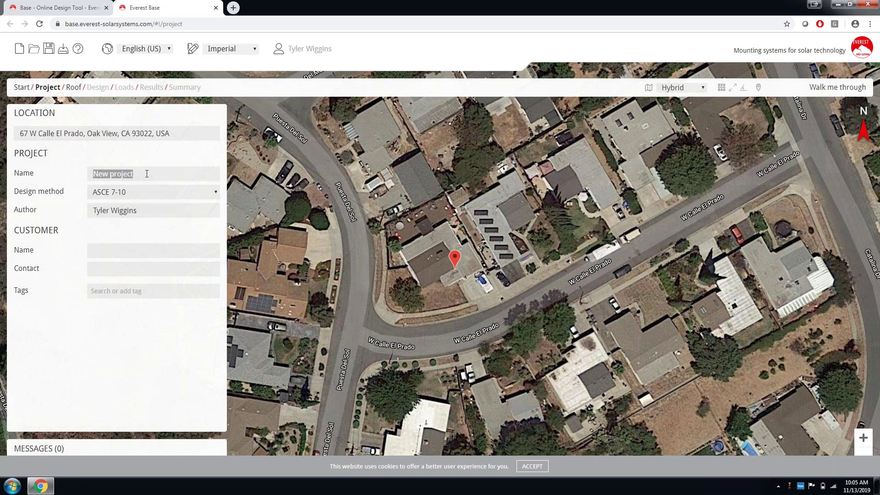
{"action": "type", "text": "Webinar Project 11"}
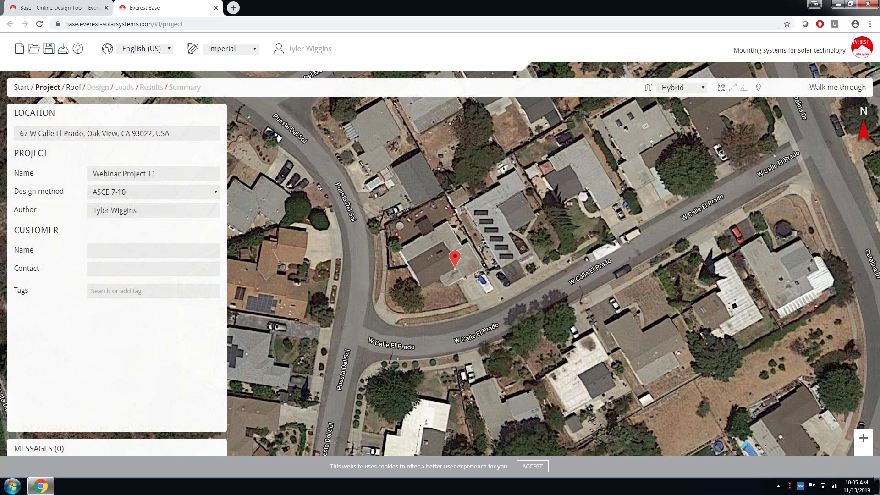
{"action": "type", "text": ".13.2019"}
{"action": "key", "text": "ctrl+a"}
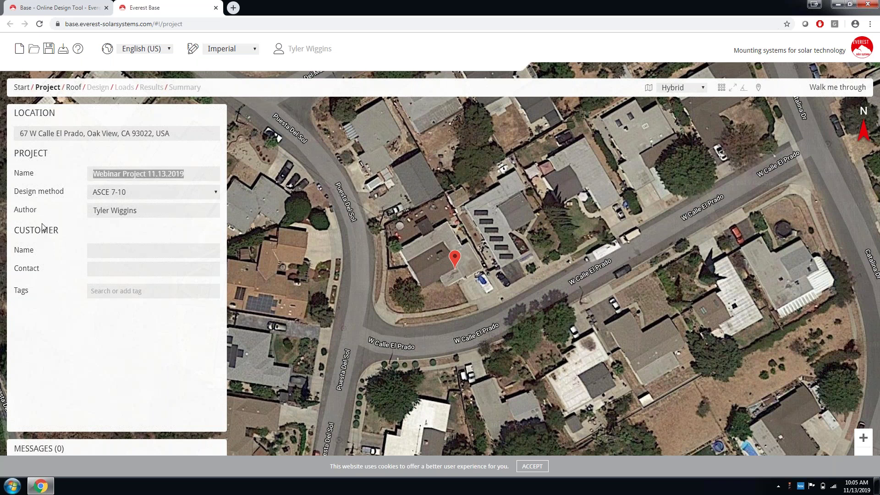
Keep ASCE 7-10 as the design method and move on to the customer name field.
{"action": "left_click", "coordinate": [188, 194]}
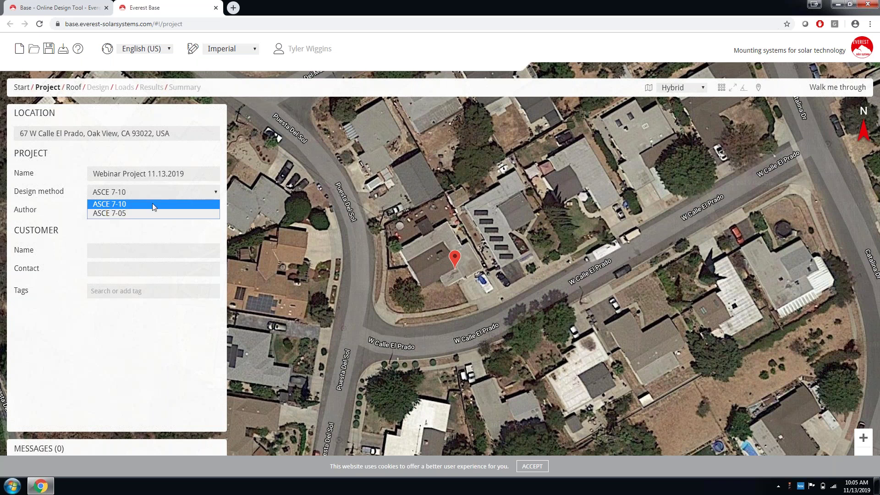
{"action": "left_click", "coordinate": [64, 184]}
{"action": "key", "text": "Tab"}
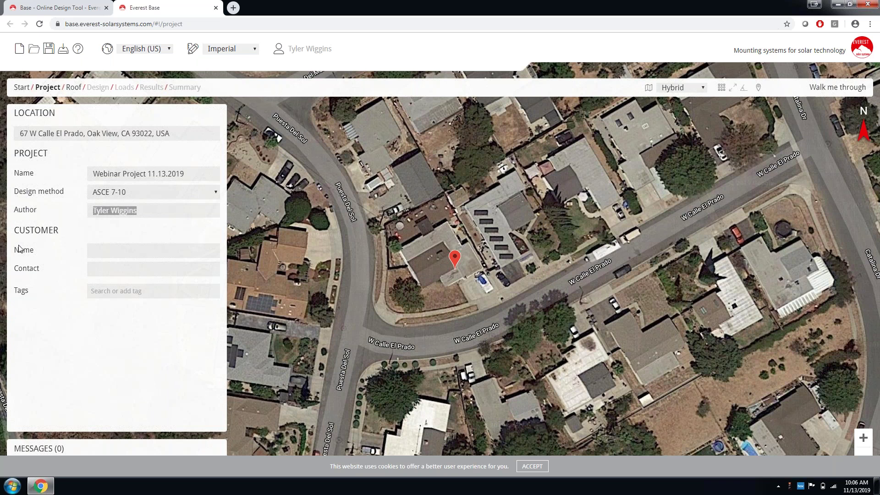
{"action": "key", "text": "Tab"}
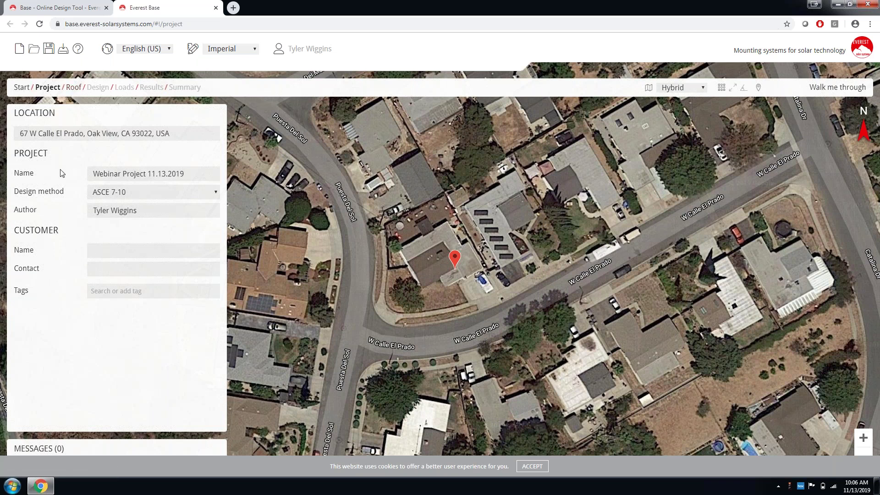
Go to the Roof step from the breadcrumb bar.
{"action": "left_click", "coordinate": [76, 90]}
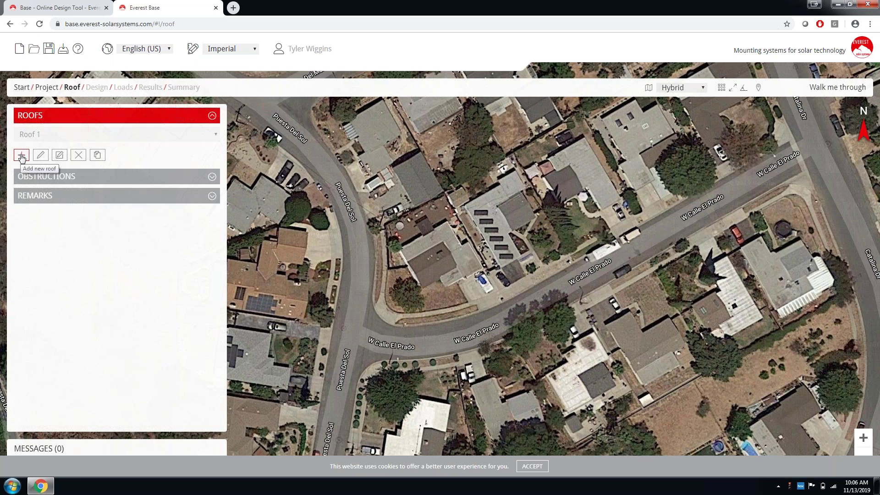
Add a new Gable roof with Rectangle shape and Composite Shingles covering.
{"action": "left_click", "coordinate": [22, 156]}
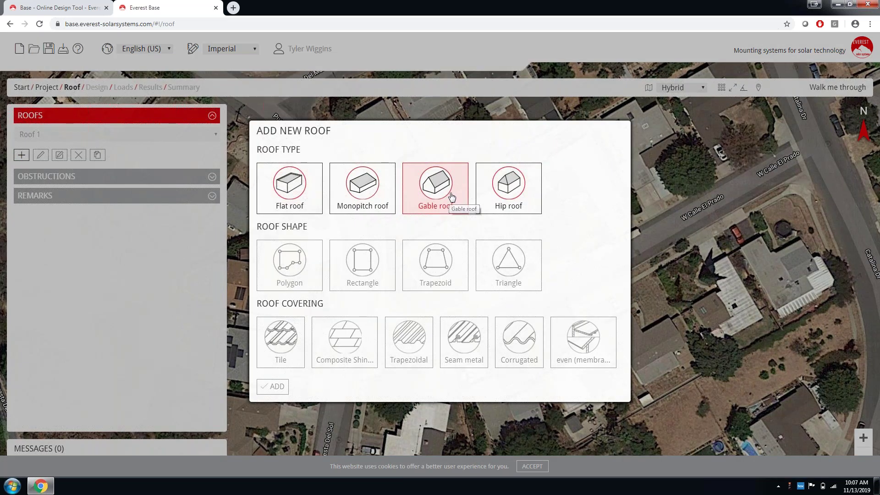
{"action": "left_click", "coordinate": [451, 196]}
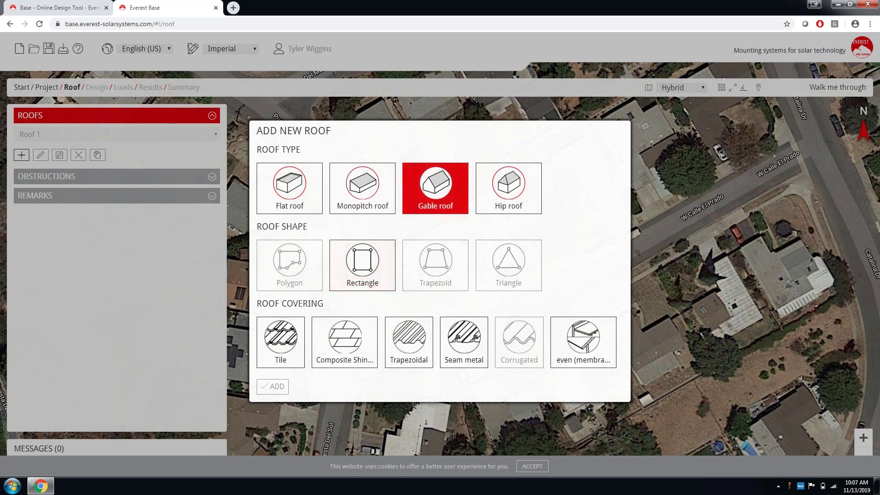
{"action": "left_click", "coordinate": [356, 272]}
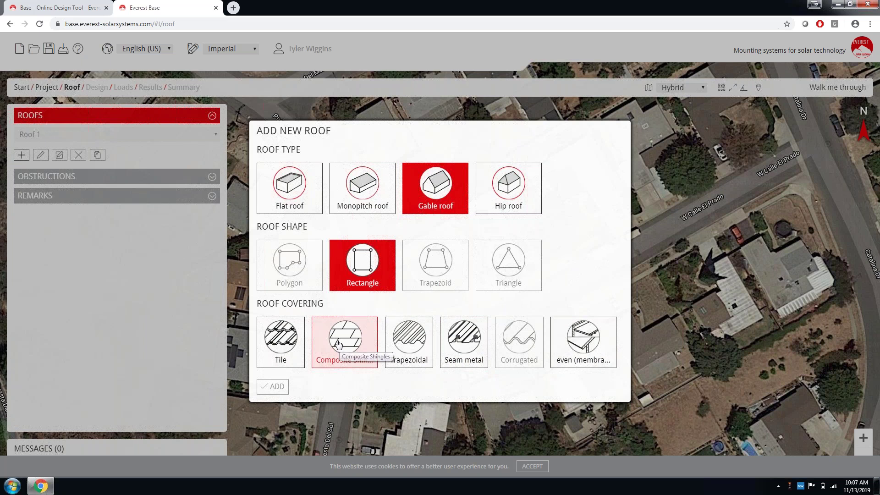
{"action": "left_click", "coordinate": [338, 343]}
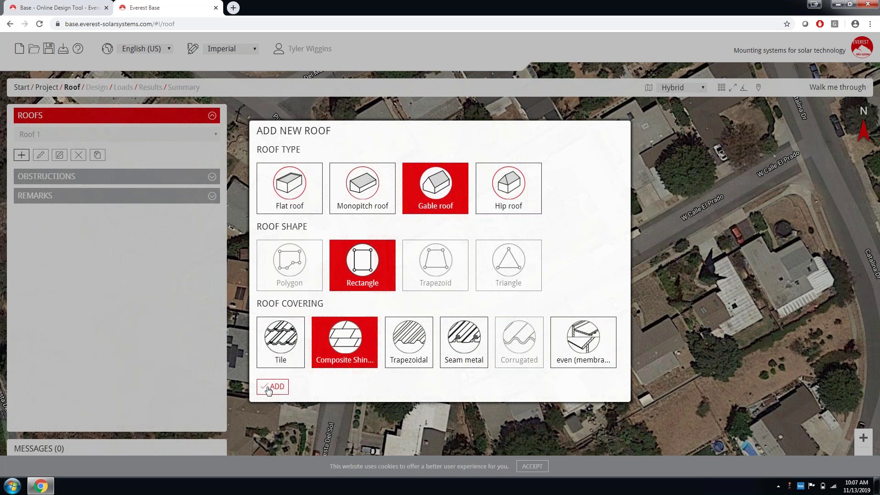
{"action": "left_click", "coordinate": [274, 387]}
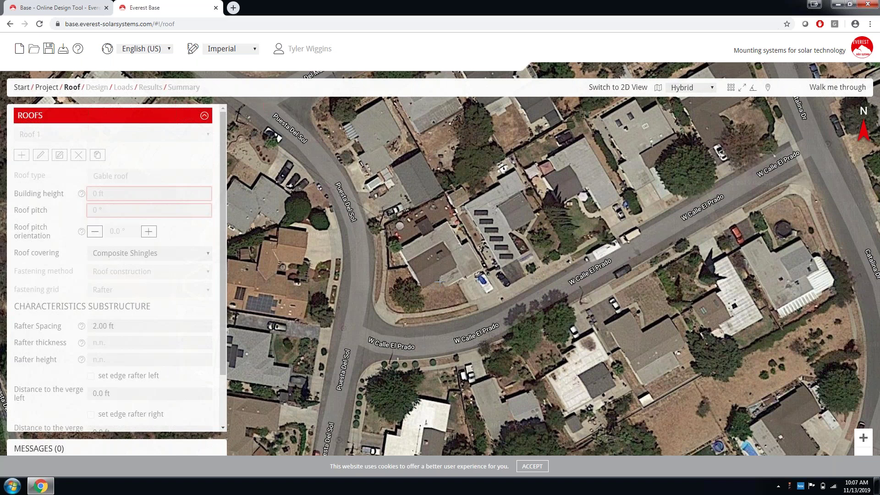
Draw Roof 1 over the house as a 36.2 ft by 14.4 ft rectangle.
{"action": "left_click", "coordinate": [422, 289]}
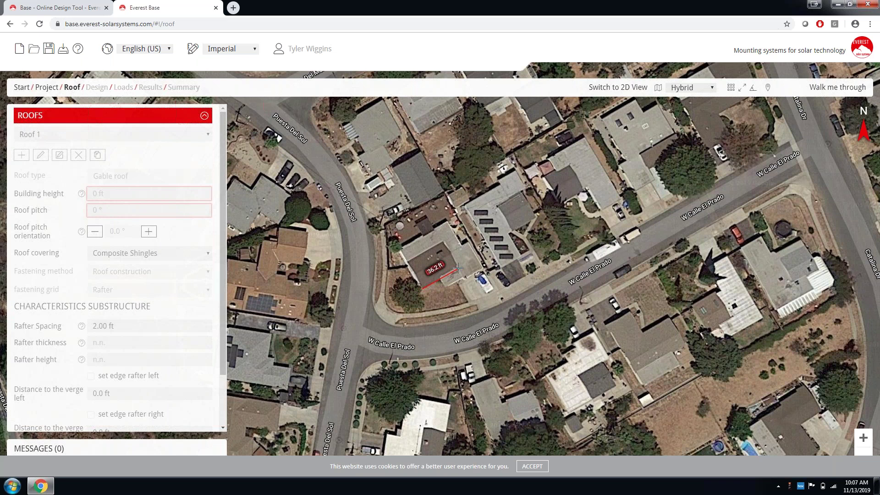
{"action": "left_click", "coordinate": [457, 268]}
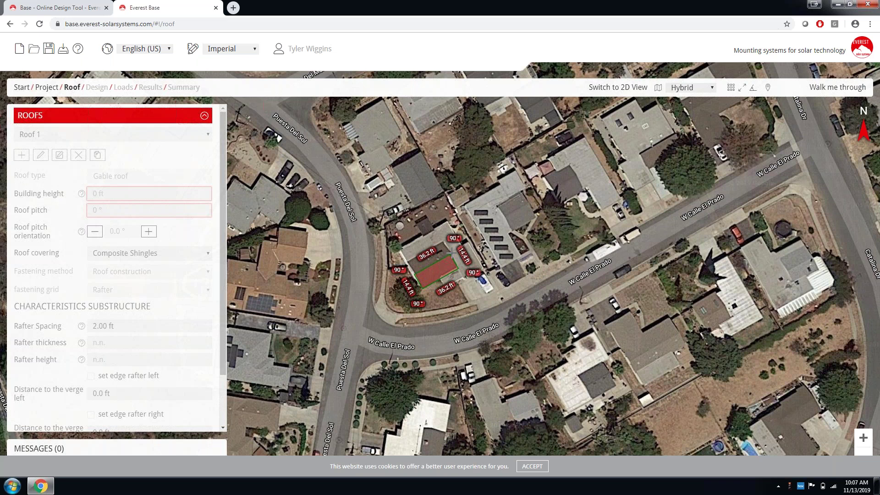
{"action": "left_click", "coordinate": [452, 253]}
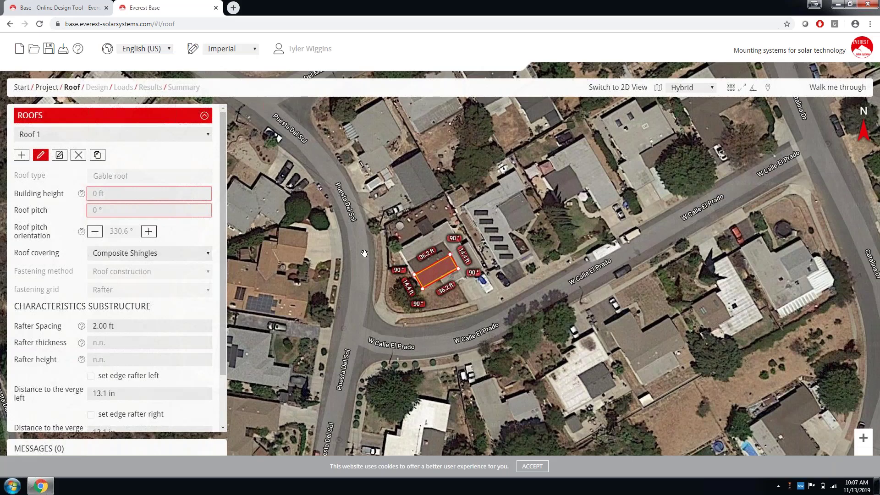
{"action": "left_click_drag", "start_coordinate": [365, 253], "coordinate": [372, 259]}
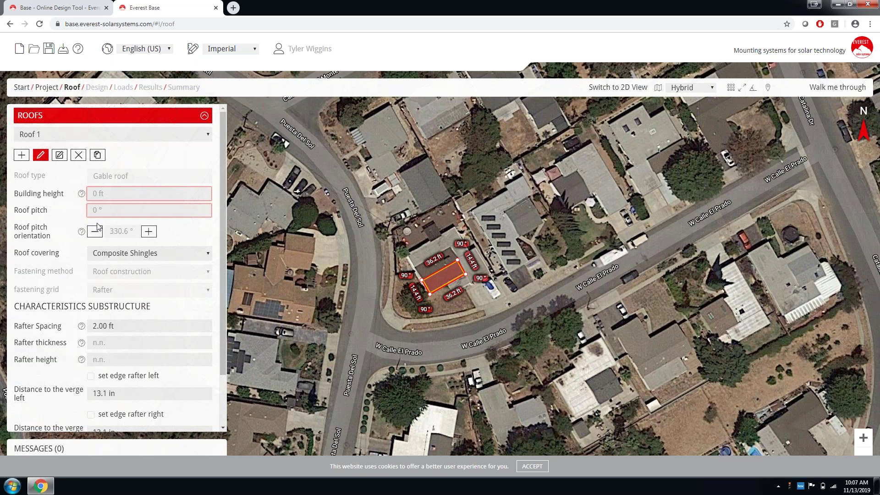
Set the building height to 15 ft and the roof pitch to 20°.
{"action": "left_click", "coordinate": [99, 193]}
{"action": "type", "text": "15"}
{"action": "key", "text": "Tab"}
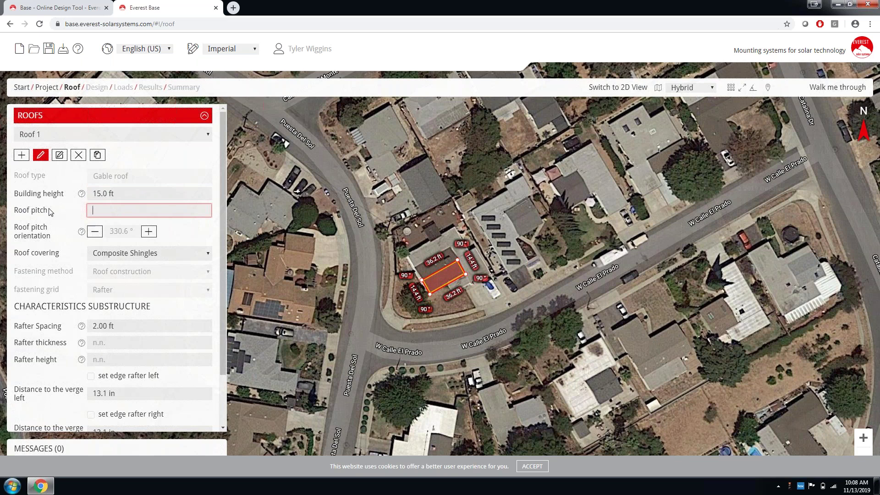
{"action": "type", "text": "20"}
{"action": "key", "text": "Return"}
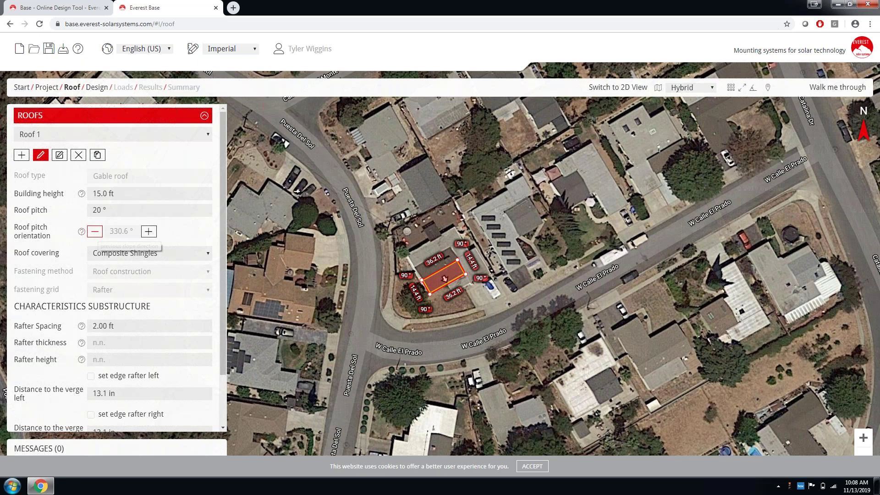
Keep the roof orientation at 330.6° and Composite Shingles covering, then go to the Design step.
{"action": "left_click", "coordinate": [95, 232]}
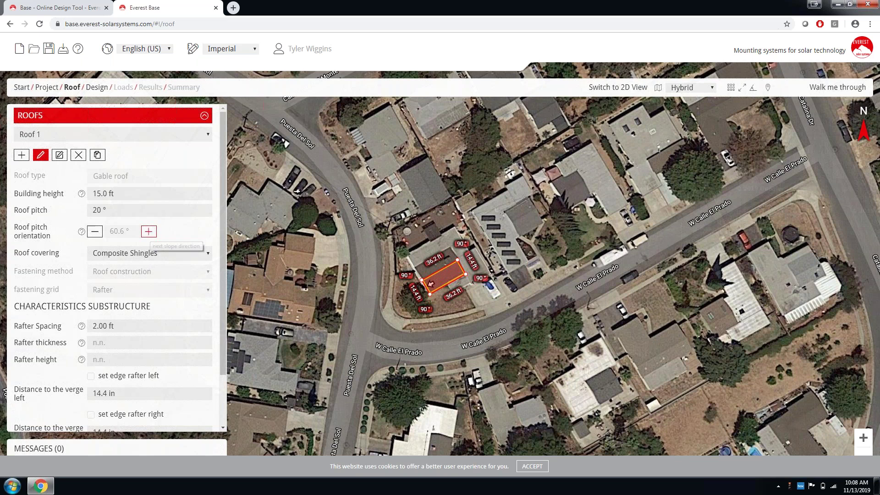
{"action": "left_click", "coordinate": [149, 232]}
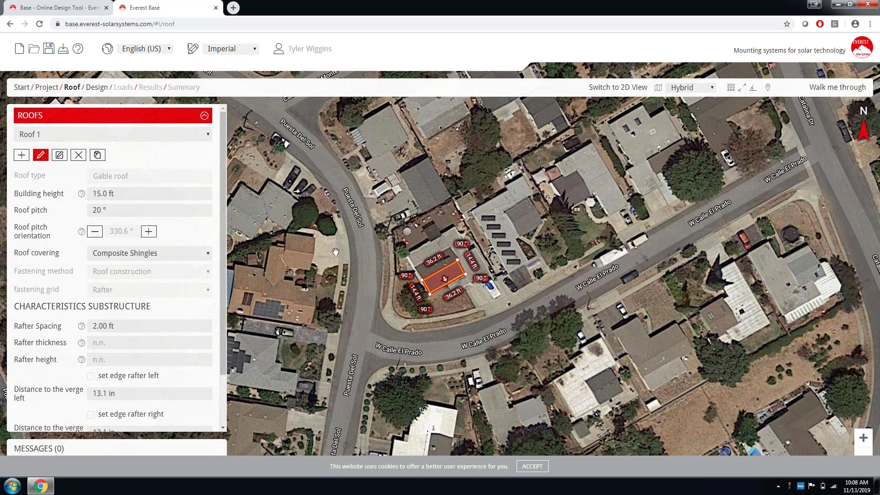
{"action": "left_click", "coordinate": [194, 253]}
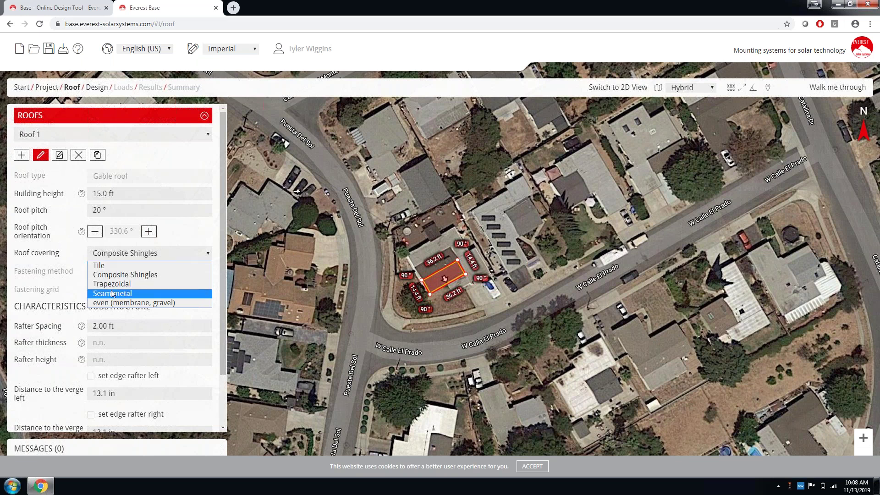
{"action": "left_click", "coordinate": [118, 277]}
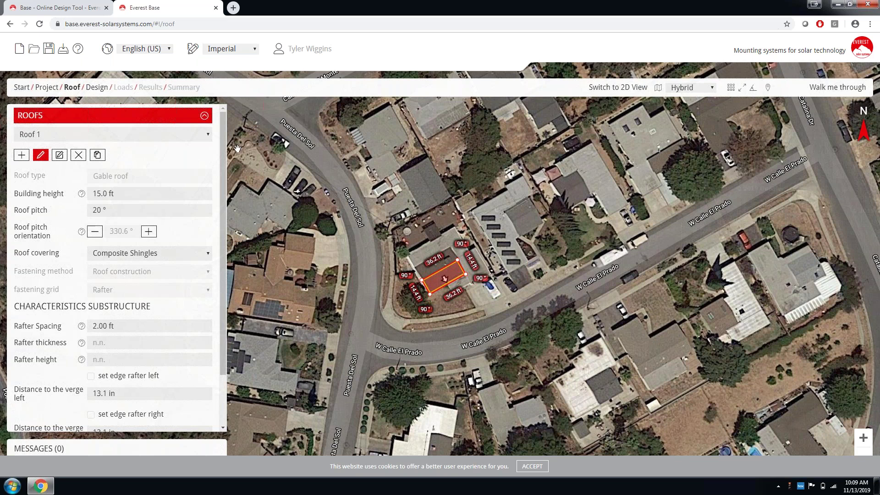
{"action": "left_click", "coordinate": [93, 88]}
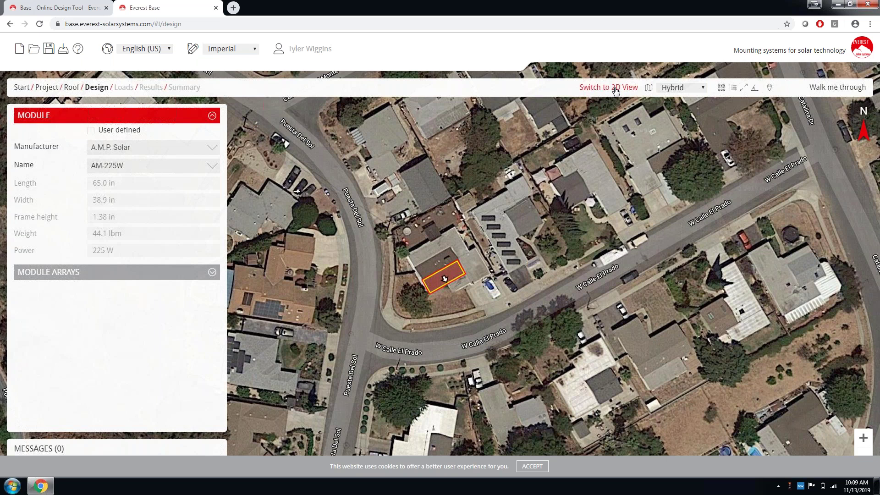
Switch the roof to 2D view, zoom out, and browse the module manufacturer list.
{"action": "left_click", "coordinate": [615, 89]}
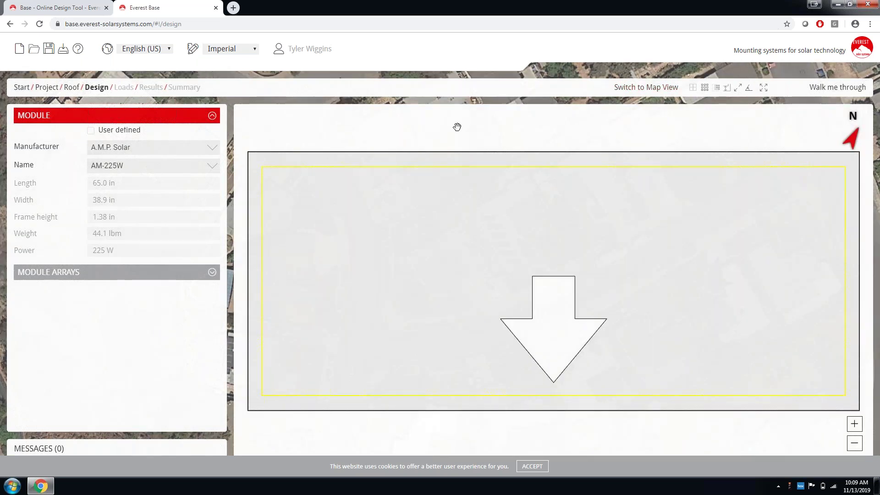
{"action": "scroll", "coordinate": [457, 127], "scroll_direction": "down", "scroll_amount": 1}
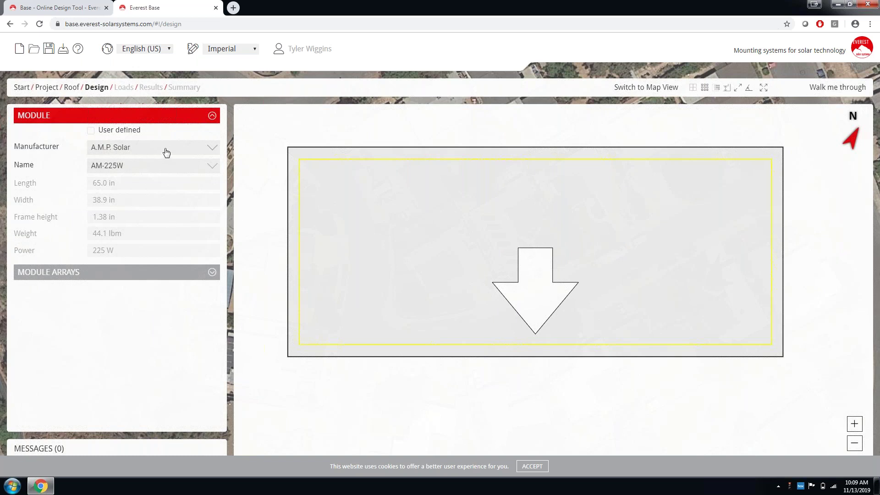
{"action": "left_click", "coordinate": [202, 151]}
{"action": "left_click_drag", "start_coordinate": [216, 183], "coordinate": [218, 213]}
Choose LG Electronics Inc. as the module manufacturer.
{"action": "left_click", "coordinate": [216, 175]}
{"action": "left_click", "coordinate": [216, 175]}
{"action": "left_click", "coordinate": [216, 175]}
{"action": "left_click", "coordinate": [217, 176]}
{"action": "left_click", "coordinate": [217, 175]}
{"action": "left_click", "coordinate": [216, 175]}
{"action": "left_click", "coordinate": [217, 175]}
{"action": "left_click", "coordinate": [217, 175]}
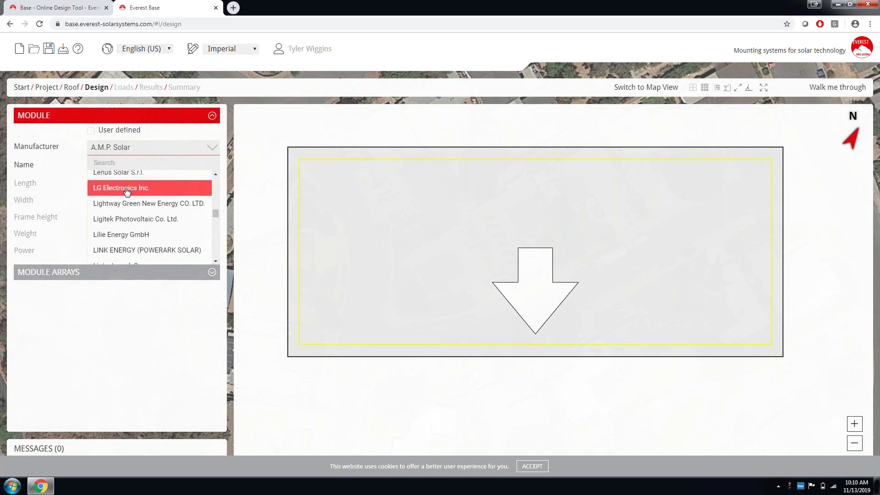
{"action": "left_click", "coordinate": [127, 190]}
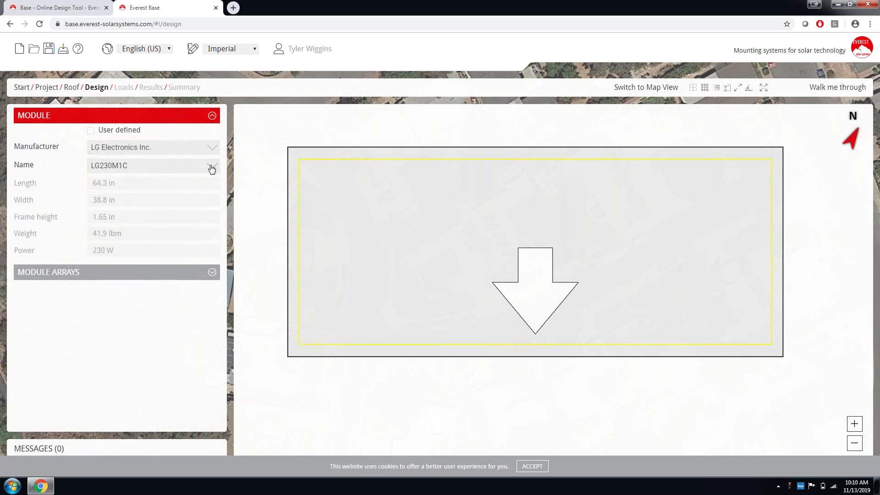
Select the 320 W LG320N1K-A5 (Neon 2 Black) module and expand Module Arrays.
{"action": "left_click", "coordinate": [212, 170]}
{"action": "left_click_drag", "start_coordinate": [217, 201], "coordinate": [216, 226]}
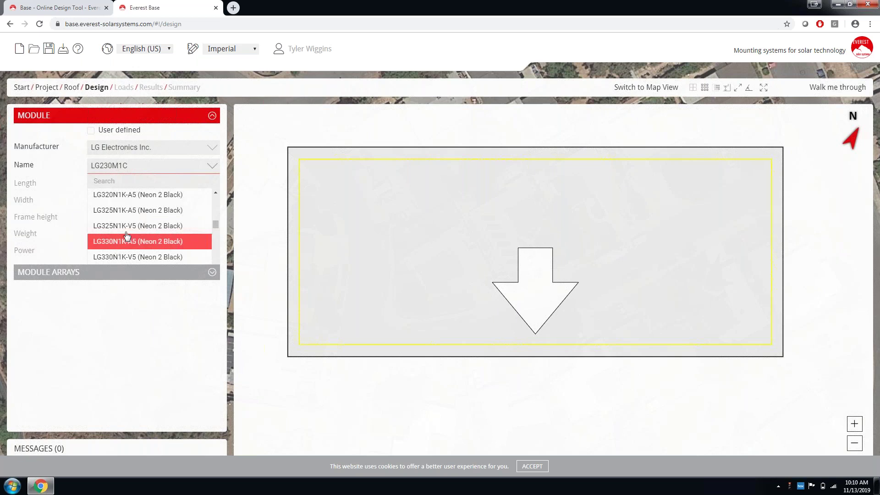
{"action": "left_click", "coordinate": [134, 198]}
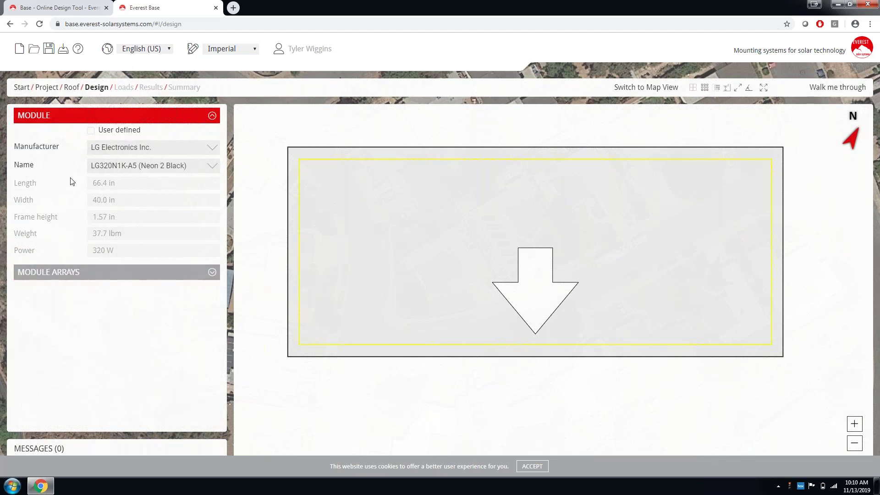
{"action": "left_click", "coordinate": [90, 276]}
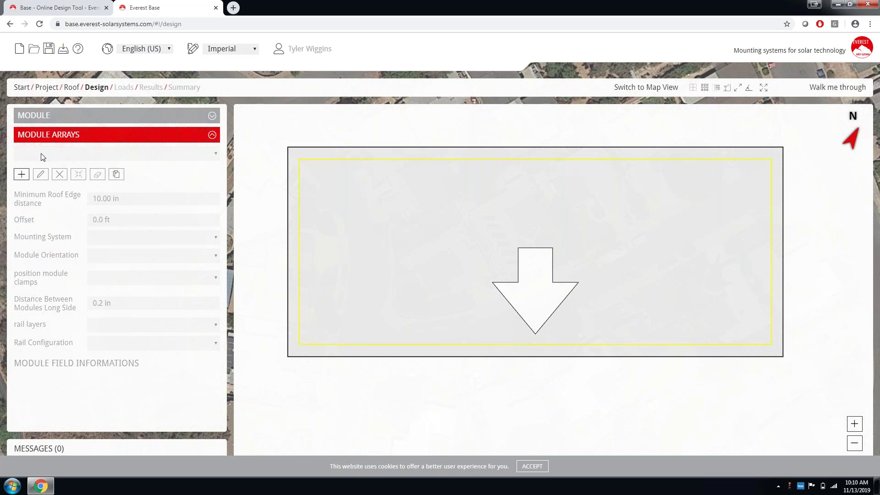
Add a SharedRail module field in portrait orientation covering the complete roof.
{"action": "left_click", "coordinate": [21, 176]}
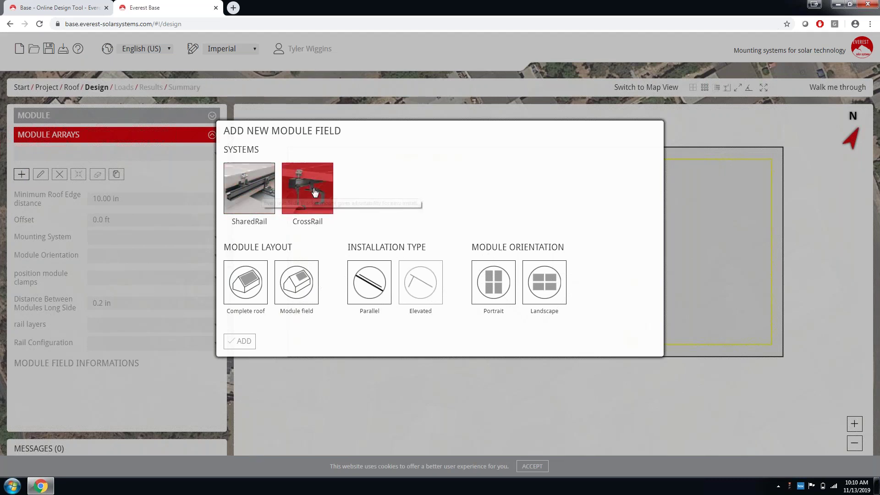
{"action": "left_click", "coordinate": [245, 192]}
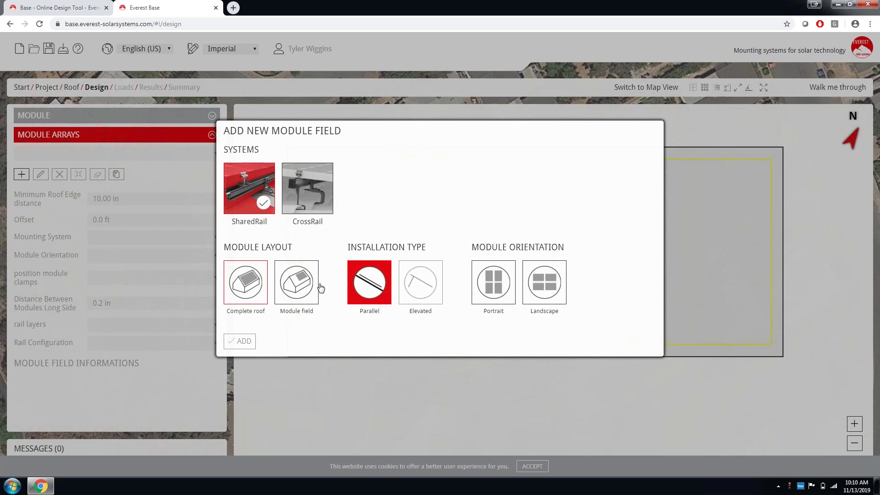
{"action": "left_click", "coordinate": [488, 272]}
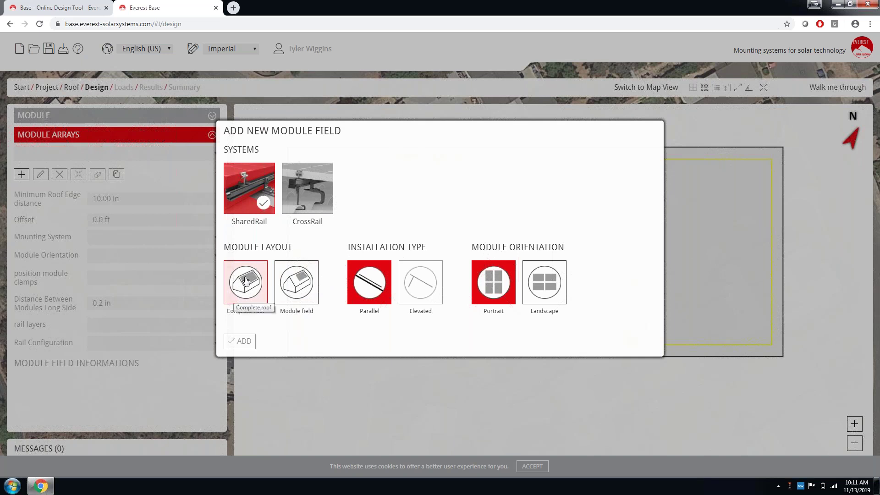
{"action": "left_click", "coordinate": [250, 281]}
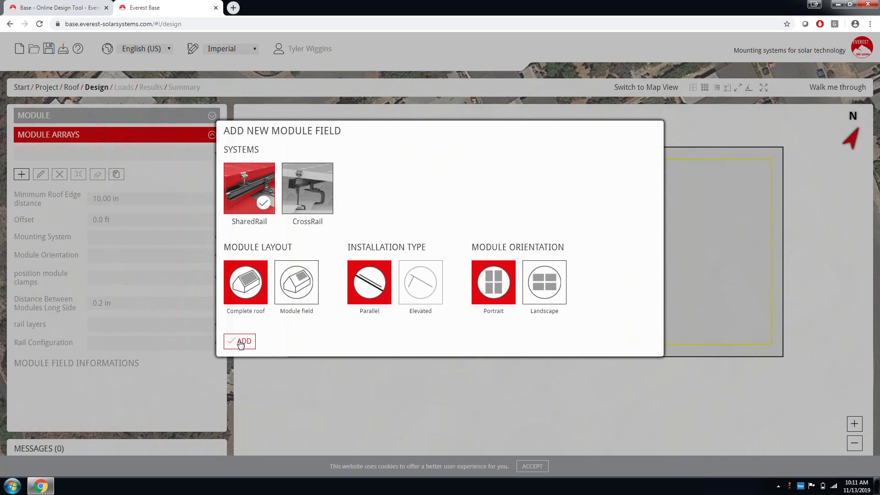
{"action": "left_click", "coordinate": [241, 343]}
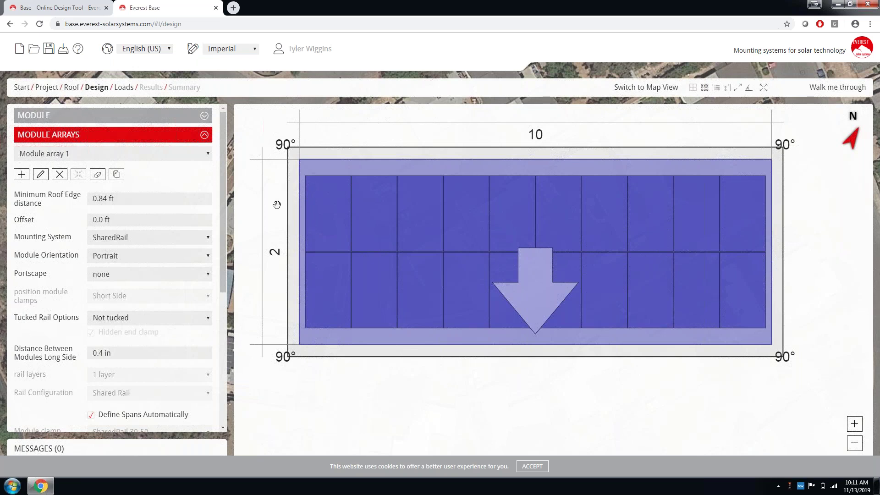
Try a 3 ft minimum roof edge distance, then set it back to 0.84 ft.
{"action": "left_click", "coordinate": [123, 200]}
{"action": "type", "text": "3"}
{"action": "key", "text": "Return"}
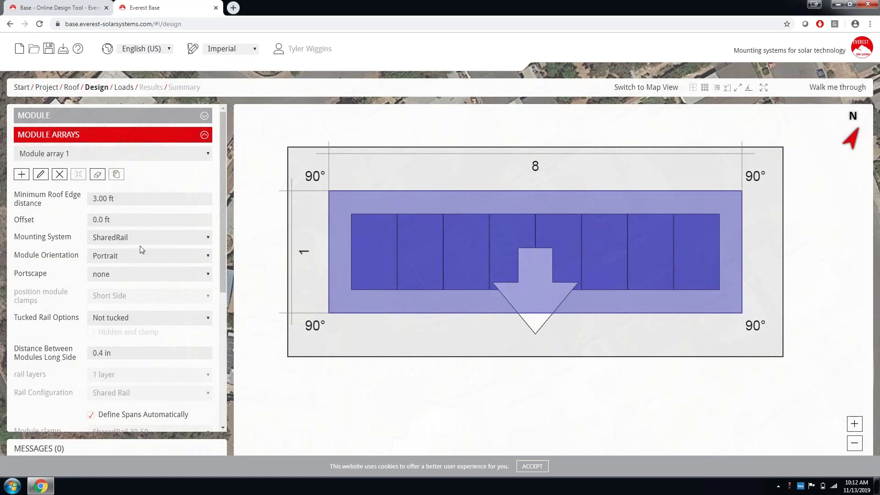
{"action": "left_click", "coordinate": [128, 198]}
{"action": "type", "text": "0.84"}
{"action": "key", "text": "Return"}
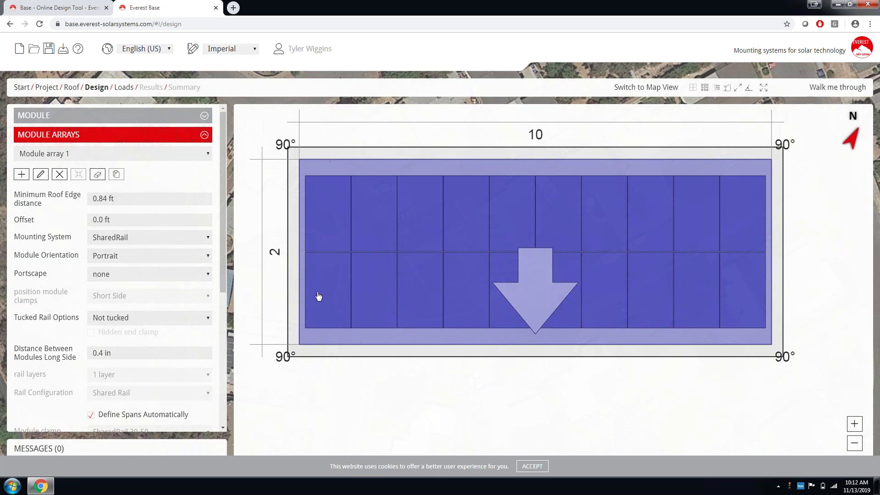
Erase and restore corner modules, the left column and the bottom row with the eraser.
{"action": "left_click", "coordinate": [97, 175]}
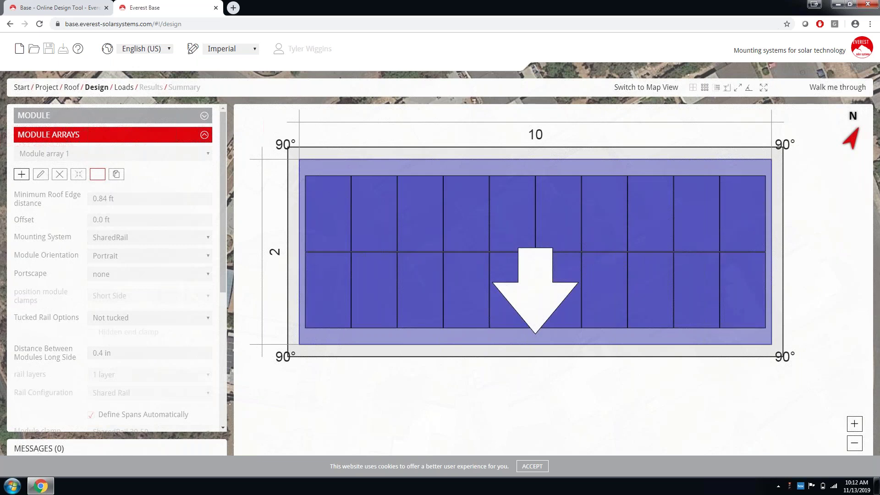
{"action": "left_click", "coordinate": [345, 180]}
{"action": "left_click", "coordinate": [330, 282]}
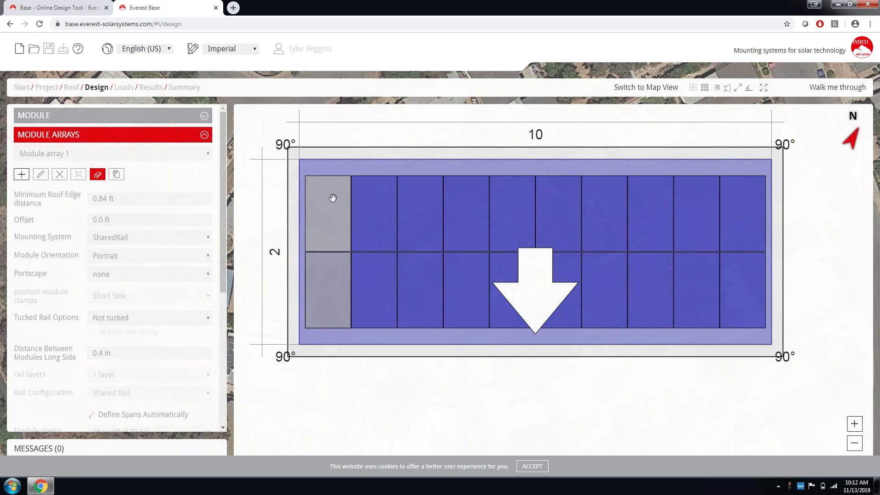
{"action": "left_click", "coordinate": [319, 205]}
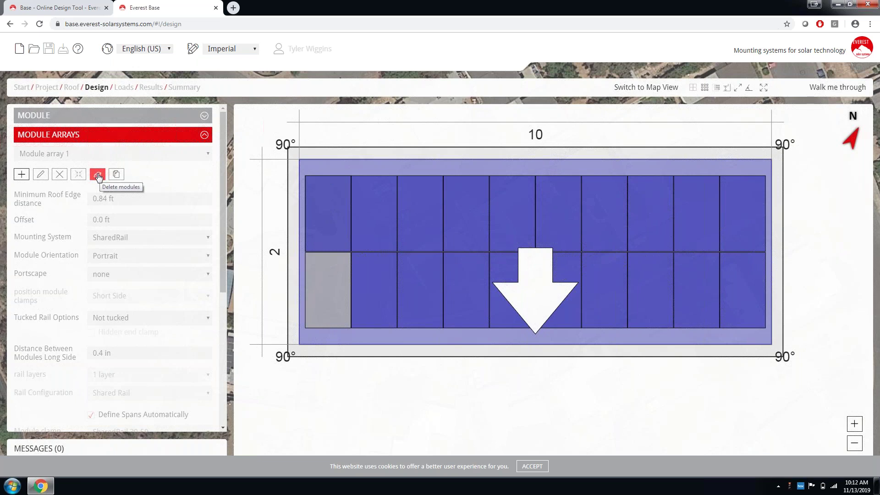
{"action": "left_click", "coordinate": [326, 285]}
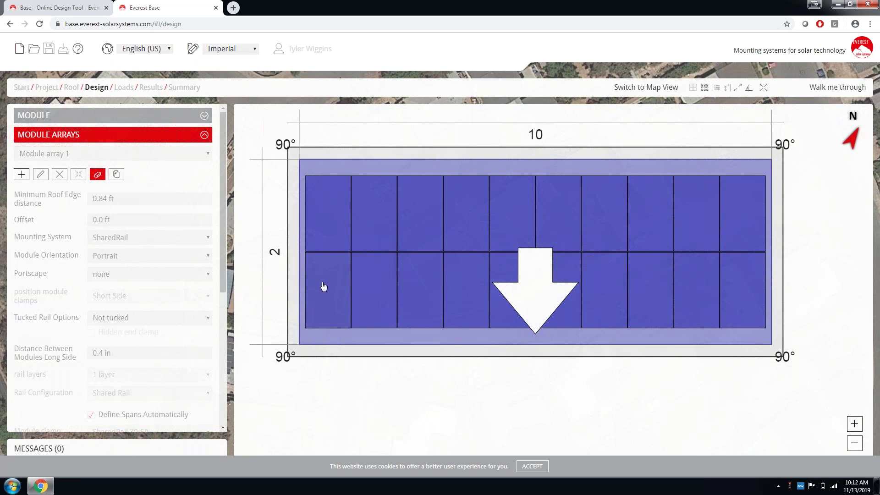
{"action": "left_click", "coordinate": [326, 289]}
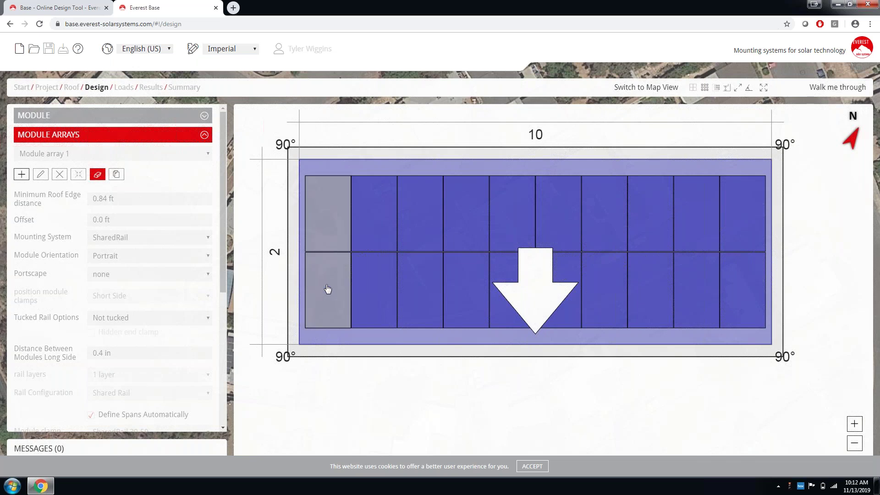
{"action": "left_click", "coordinate": [327, 289]}
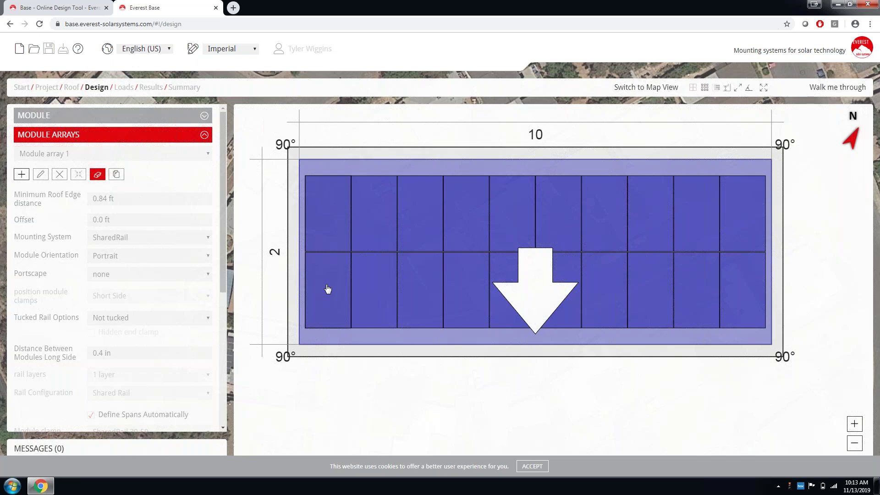
{"action": "left_click", "coordinate": [328, 289]}
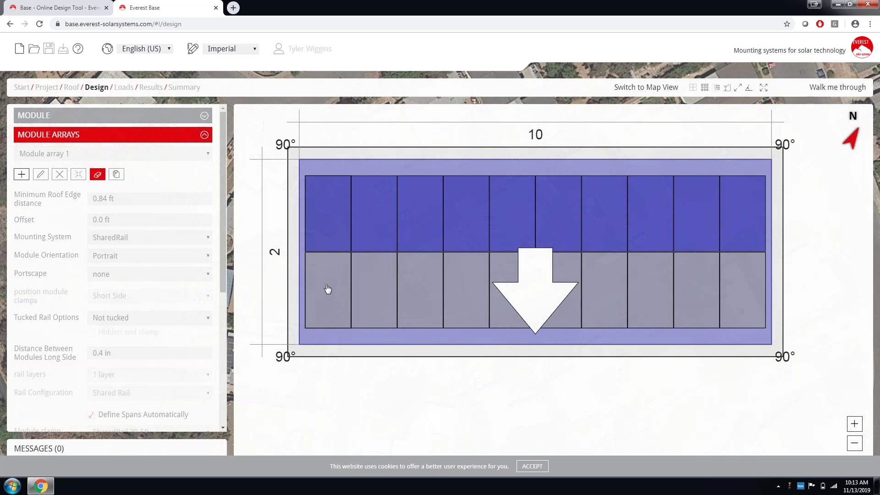
{"action": "left_click", "coordinate": [328, 289]}
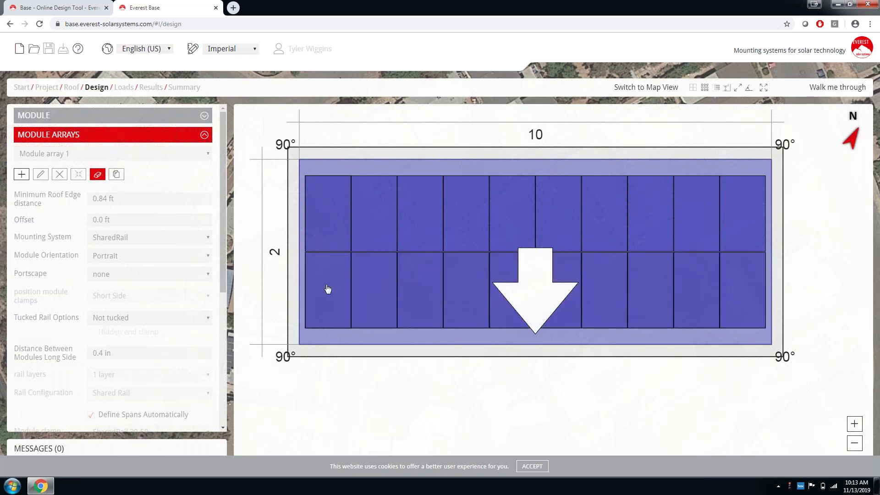
{"action": "left_click", "coordinate": [98, 174]}
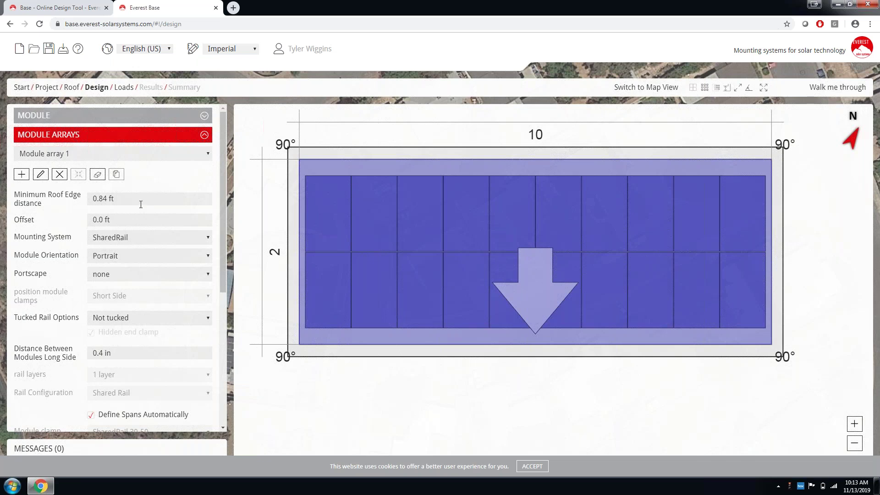
{"action": "left_click", "coordinate": [160, 243]}
{"action": "left_click", "coordinate": [123, 258]}
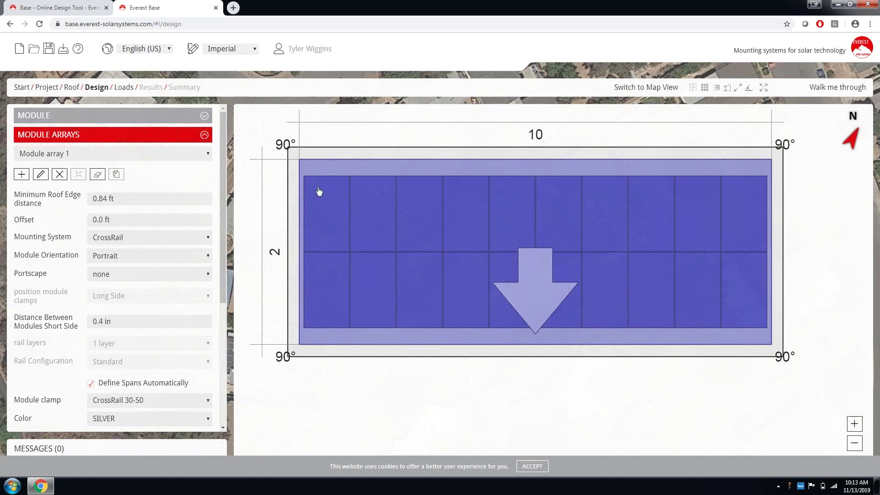
{"action": "left_click", "coordinate": [192, 241]}
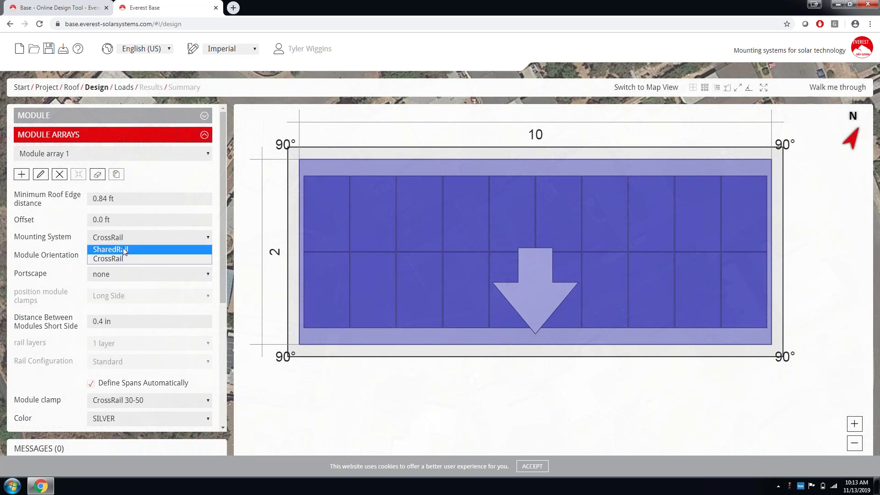
{"action": "left_click", "coordinate": [123, 250]}
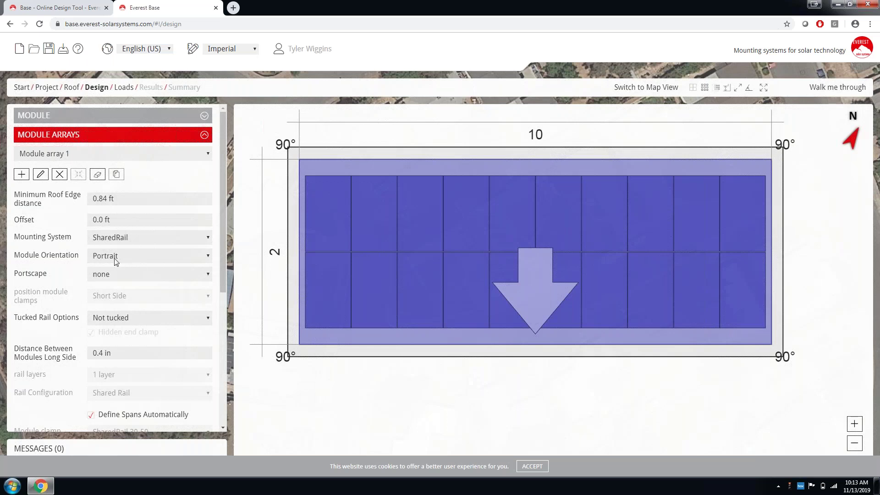
{"action": "left_click", "coordinate": [129, 258]}
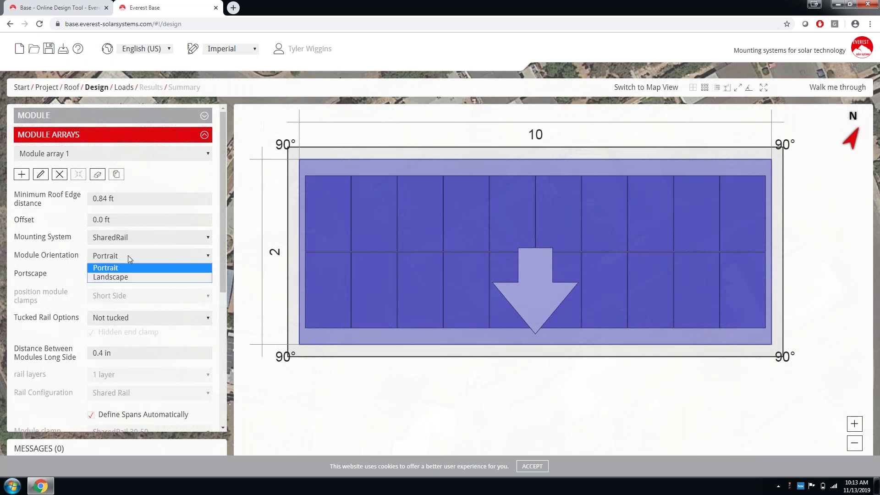
{"action": "left_click", "coordinate": [36, 225]}
{"action": "left_click", "coordinate": [28, 286]}
{"action": "left_click_drag", "start_coordinate": [222, 234], "coordinate": [221, 374]}
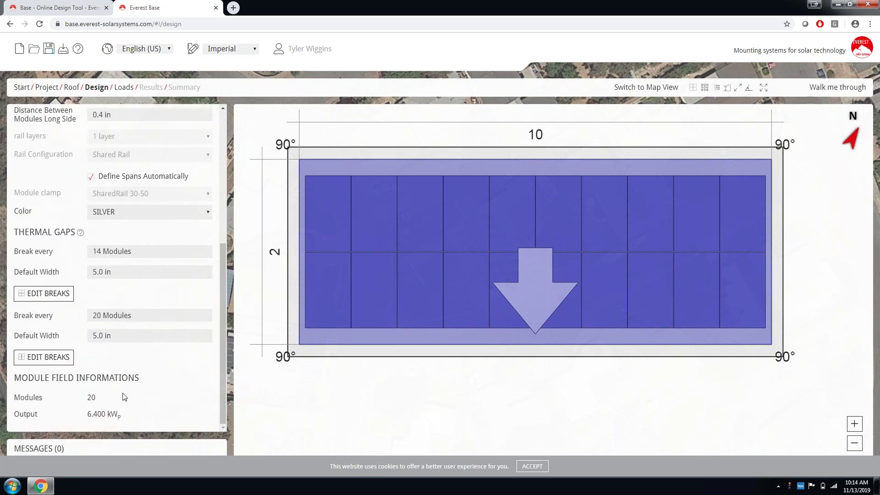
{"action": "left_click_drag", "start_coordinate": [224, 363], "coordinate": [223, 241]}
{"action": "left_click", "coordinate": [133, 241]}
{"action": "left_click", "coordinate": [115, 263]}
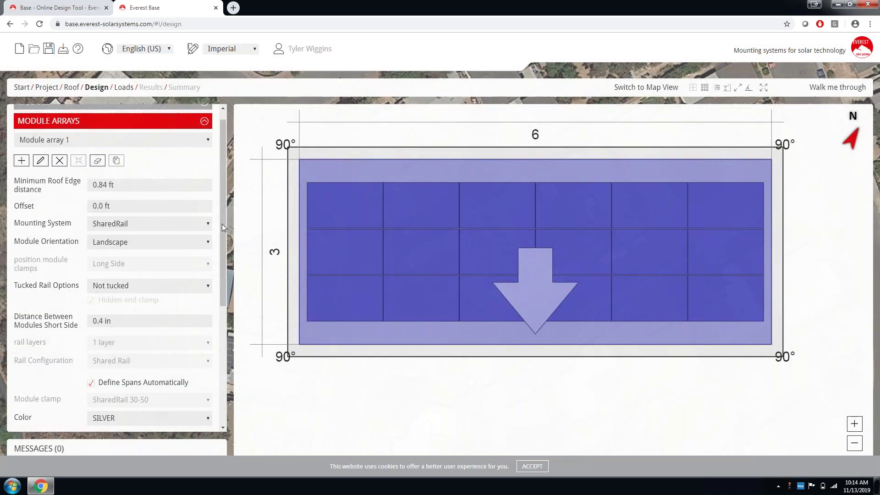
{"action": "mouse_move", "coordinate": [221, 224]}
{"action": "left_mouse_down"}
{"action": "mouse_move", "coordinate": [221, 349]}
{"action": "mouse_move", "coordinate": [224, 238]}
{"action": "left_mouse_up"}
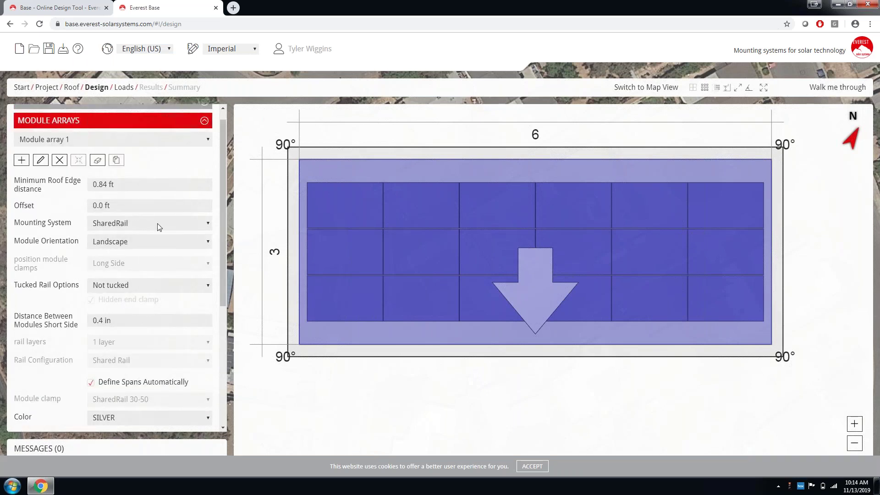
{"action": "left_click", "coordinate": [140, 243]}
{"action": "left_click", "coordinate": [120, 253]}
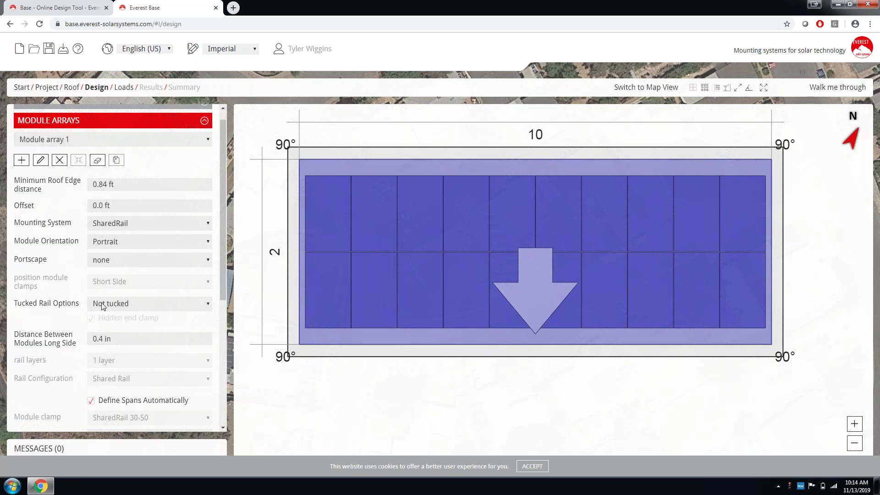
{"action": "left_click", "coordinate": [134, 261]}
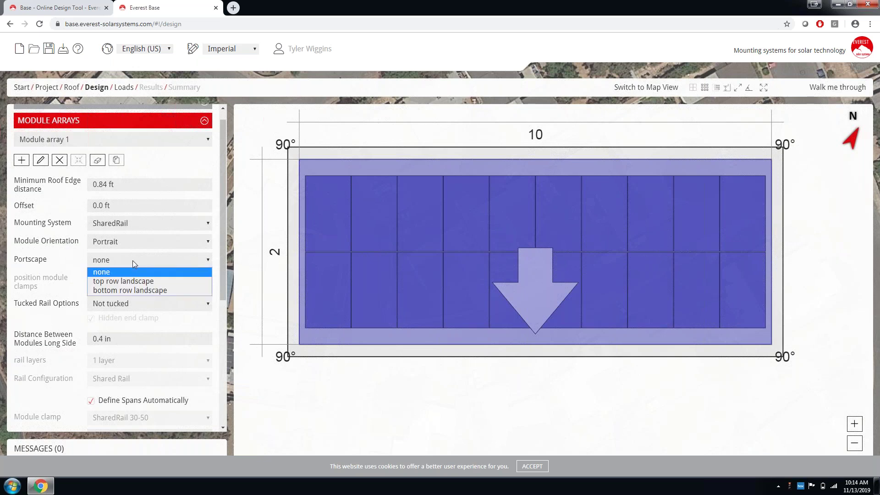
{"action": "left_click", "coordinate": [118, 281]}
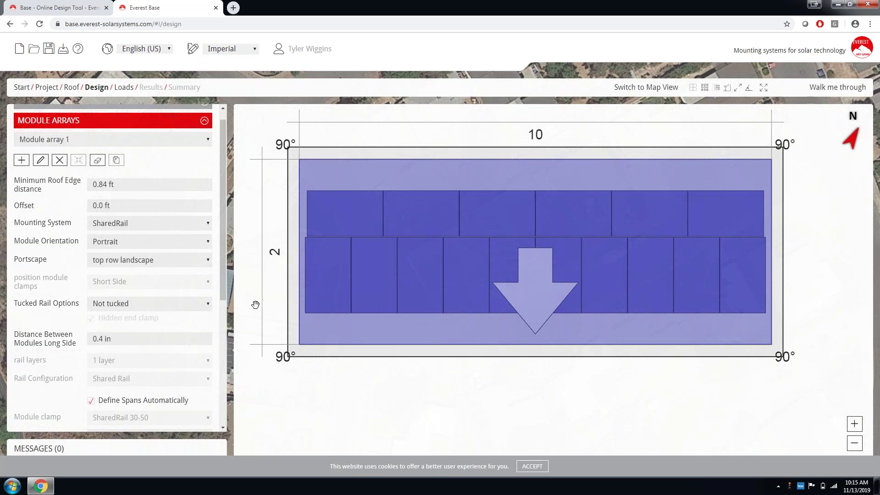
{"action": "left_click", "coordinate": [147, 262]}
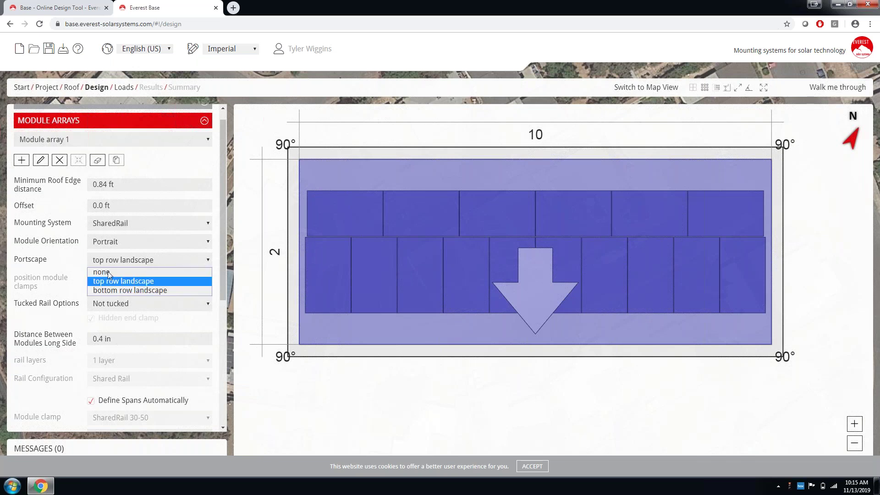
{"action": "left_click", "coordinate": [107, 272]}
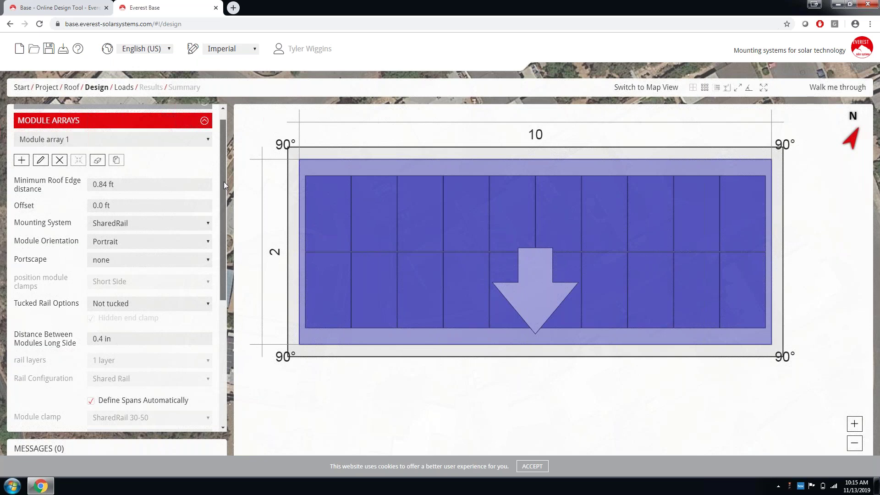
{"action": "left_click_drag", "start_coordinate": [224, 182], "coordinate": [224, 312]}
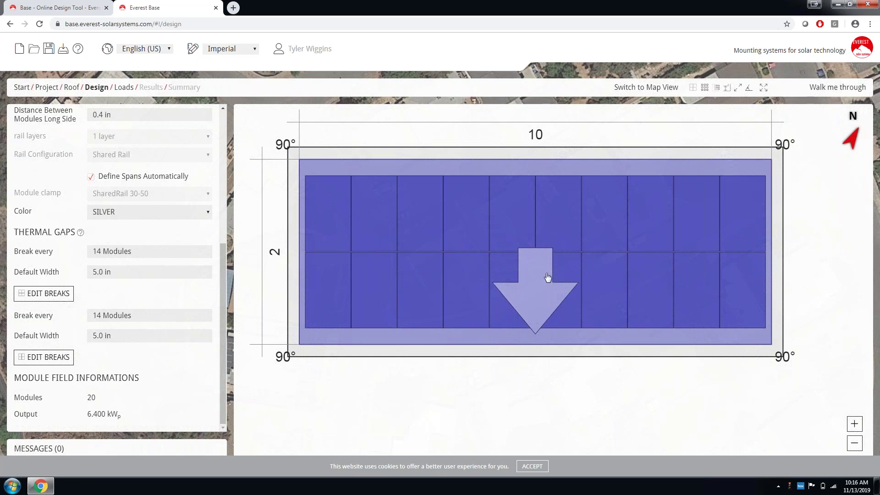
{"action": "left_click", "coordinate": [61, 298]}
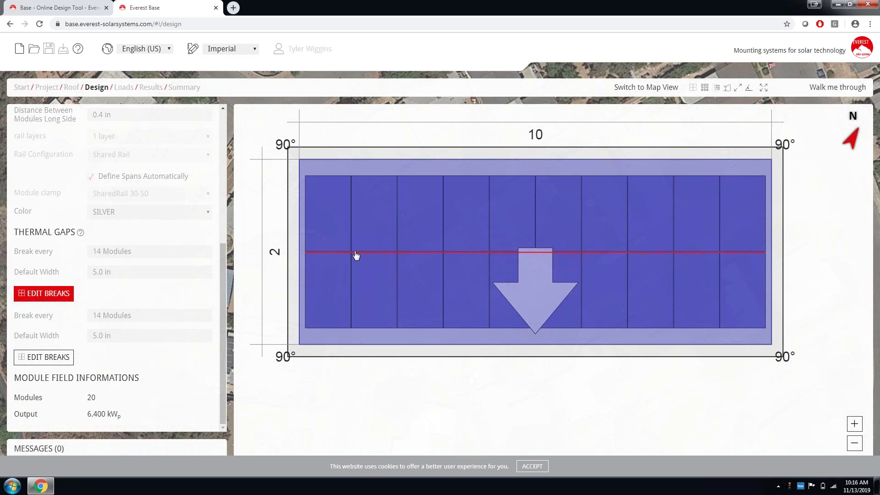
{"action": "left_click", "coordinate": [356, 253]}
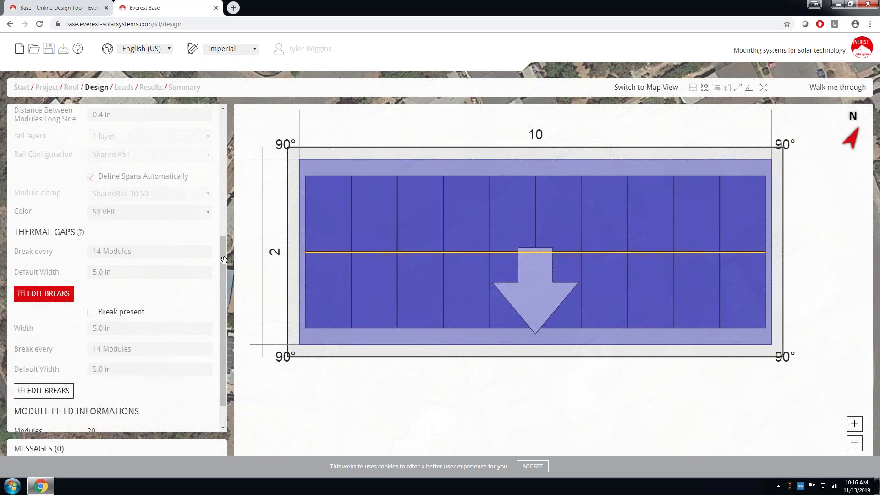
{"action": "left_click", "coordinate": [25, 295]}
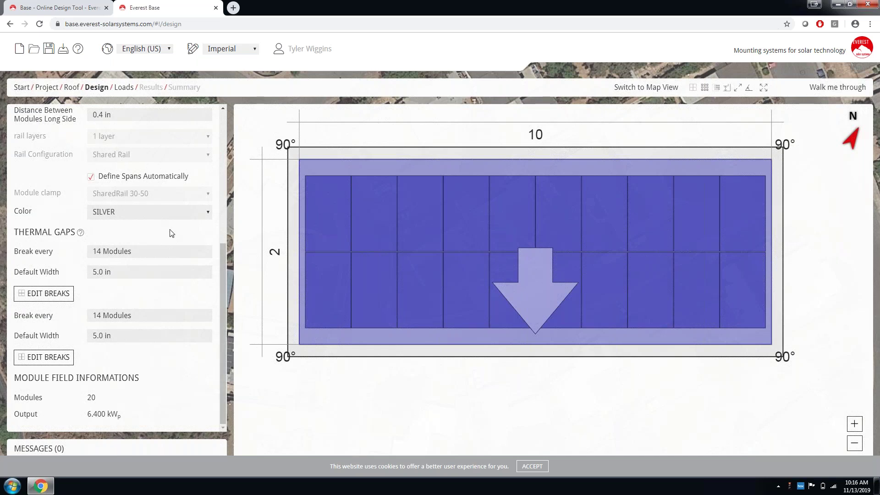
{"action": "left_click_drag", "start_coordinate": [222, 266], "coordinate": [222, 124]}
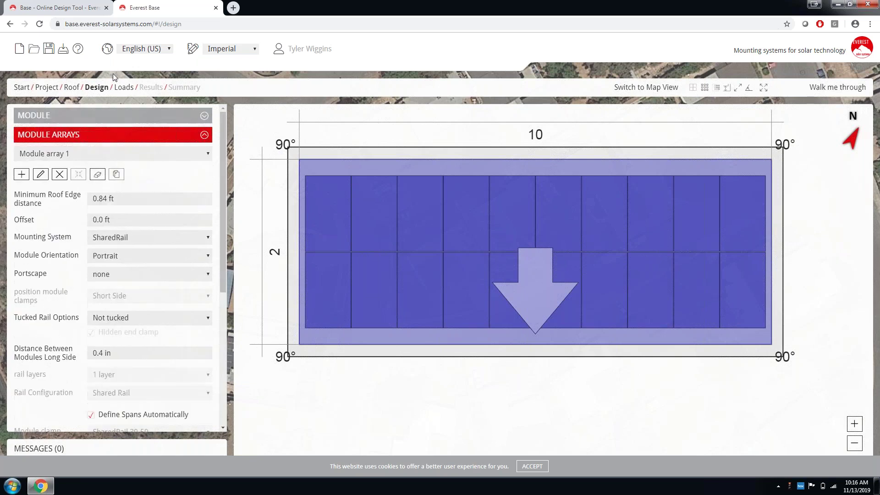
Go to the Loads step and view the Wind exposure choices.
{"action": "left_click", "coordinate": [122, 87]}
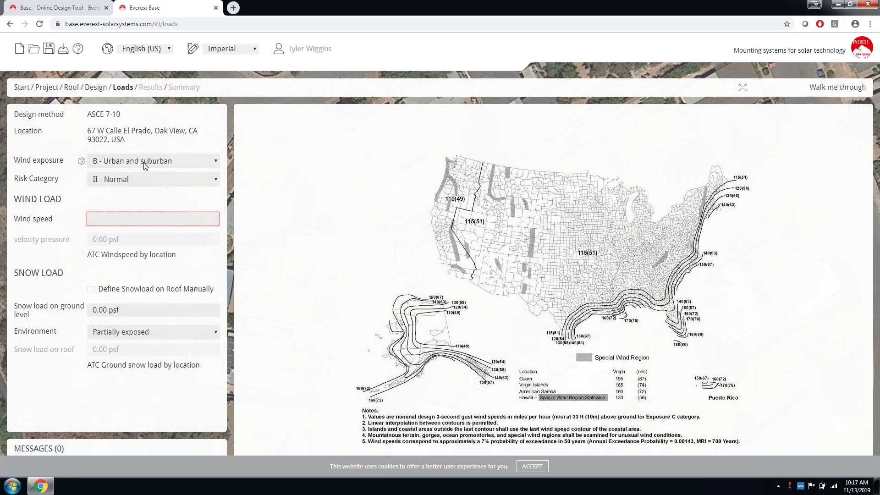
{"action": "left_click", "coordinate": [145, 166]}
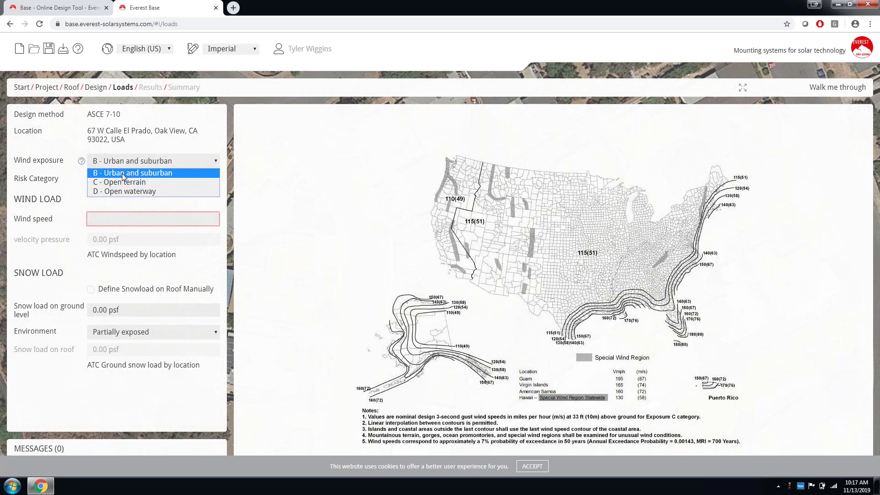
Keep exposure B and Risk Category II - Normal, and enter a 110 mph wind speed.
{"action": "left_click", "coordinate": [124, 174]}
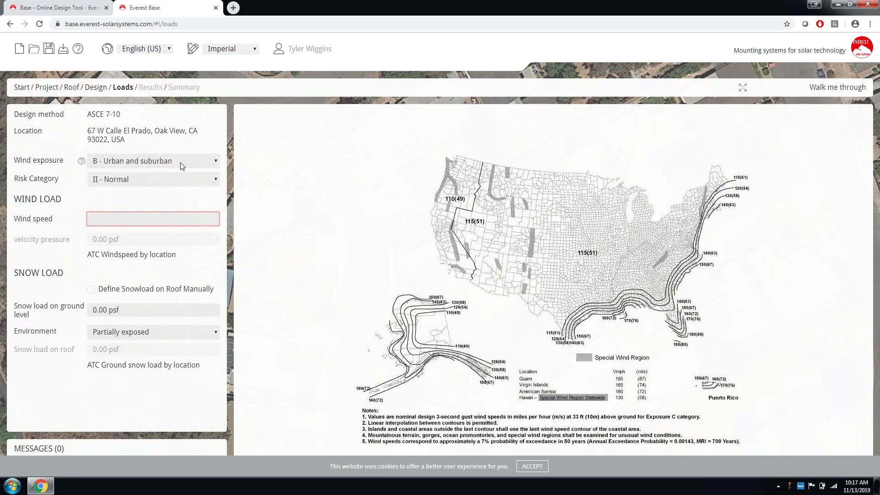
{"action": "left_click", "coordinate": [127, 181]}
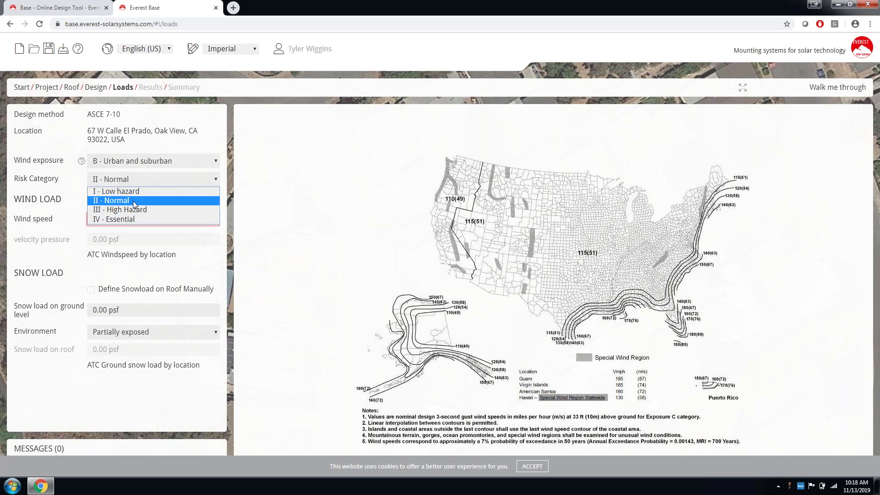
{"action": "left_click", "coordinate": [133, 201]}
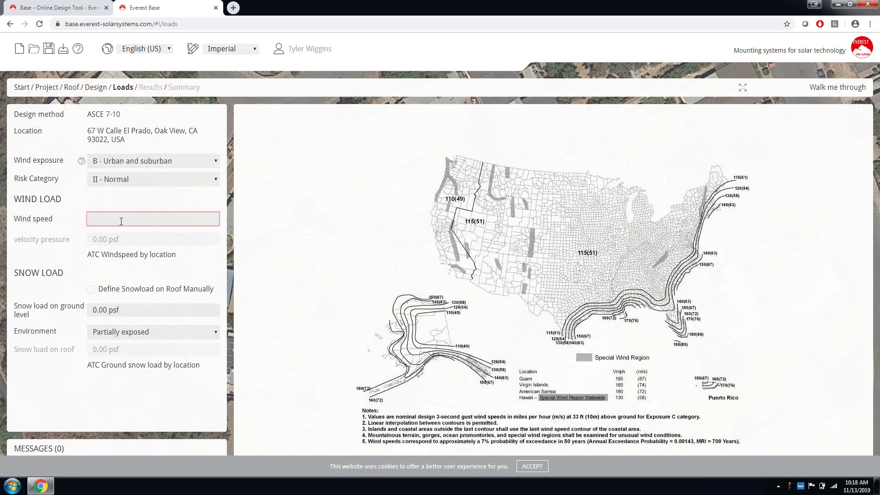
{"action": "type", "text": "110"}
{"action": "left_click", "coordinate": [69, 192]}
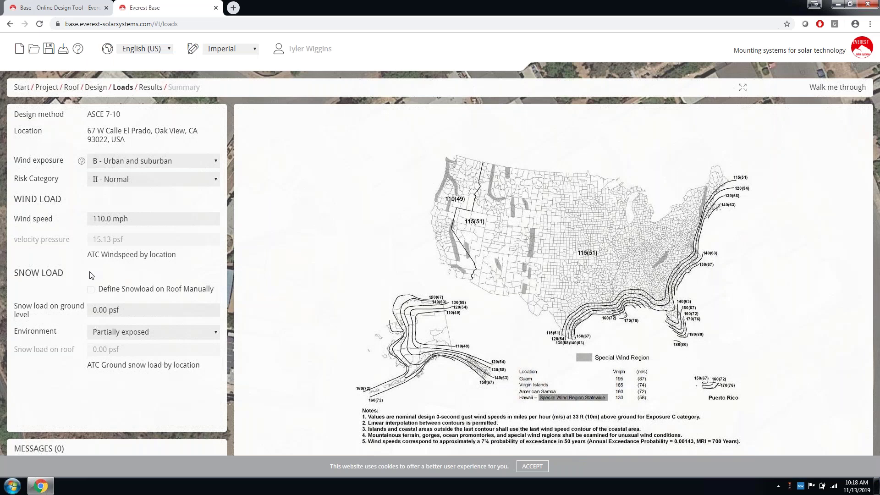
{"action": "left_click", "coordinate": [113, 256]}
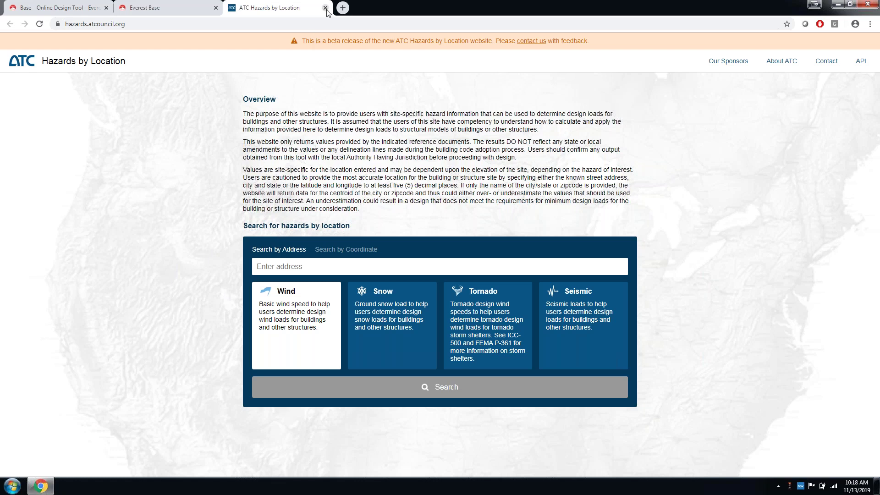
{"action": "key", "text": "ctrl+w"}
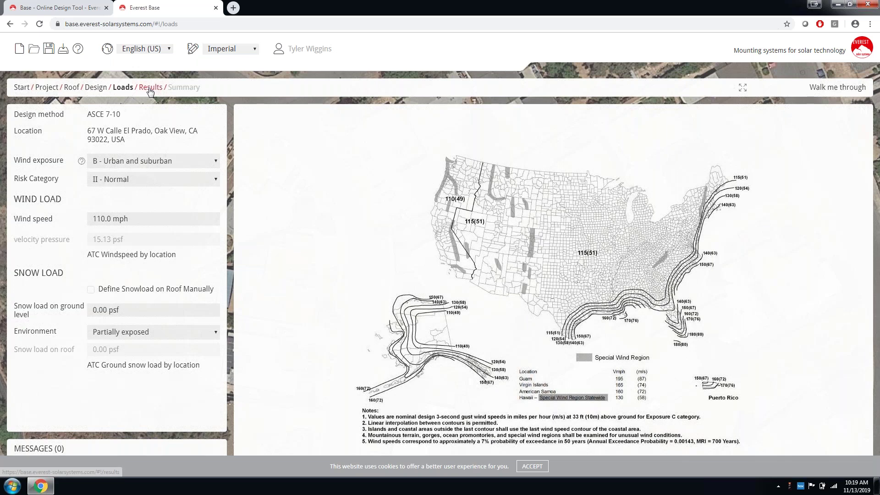
Move on to the Results step showing the installation plan.
{"action": "left_click", "coordinate": [151, 88]}
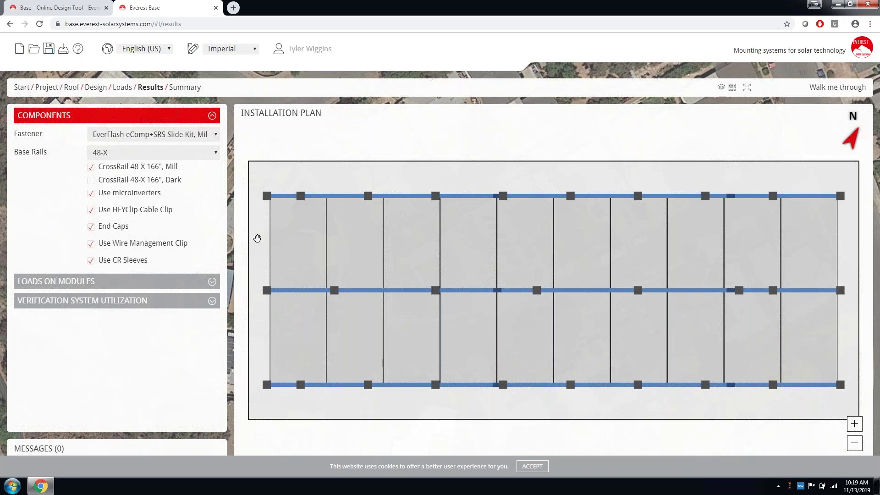
Set Tucked Rail Options to 'Tucked both' in Design, then view the Results plan again.
{"action": "left_click", "coordinate": [98, 88]}
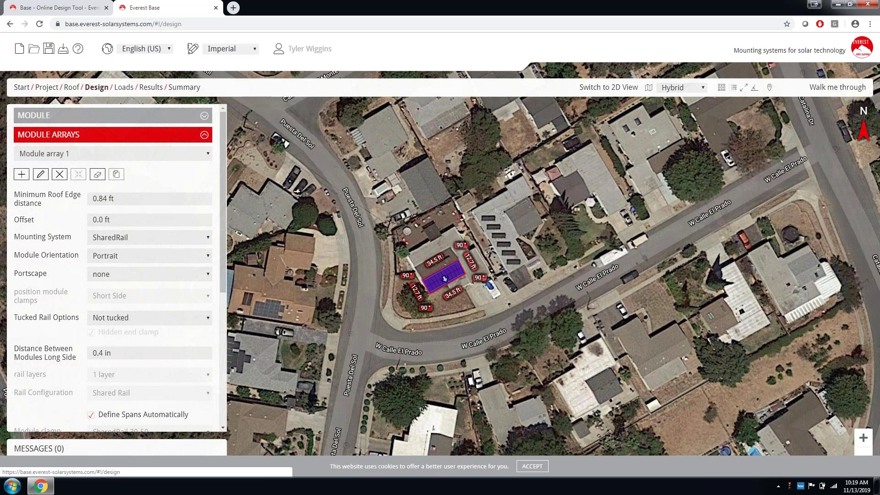
{"action": "left_click", "coordinate": [133, 318]}
{"action": "left_click", "coordinate": [130, 359]}
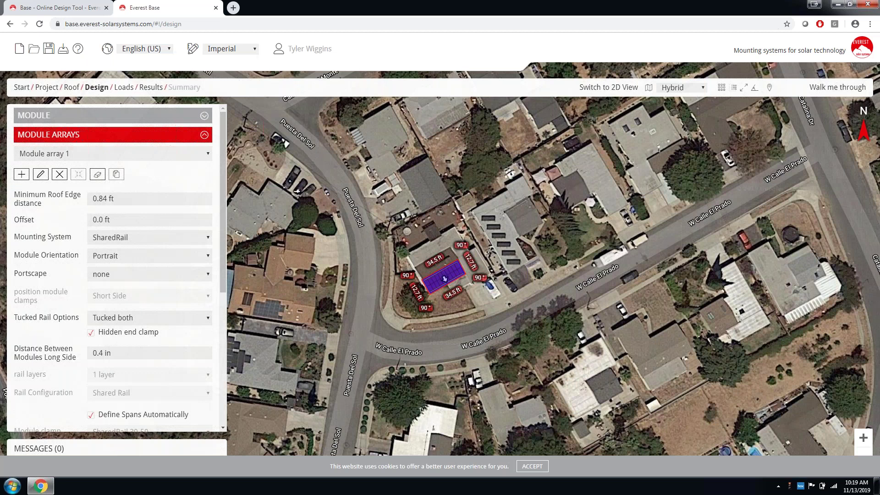
{"action": "left_click", "coordinate": [151, 88]}
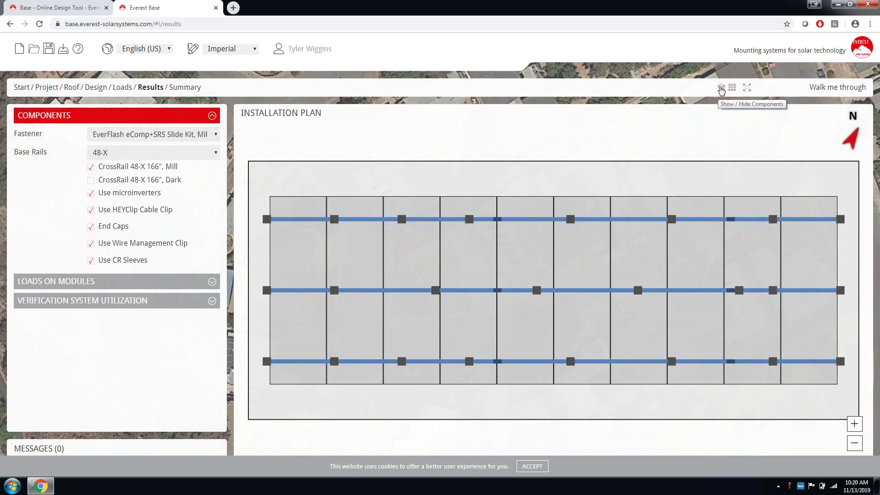
Show the roof structure rafters and inspect the top rail's 34.328 ft length.
{"action": "left_click", "coordinate": [721, 88]}
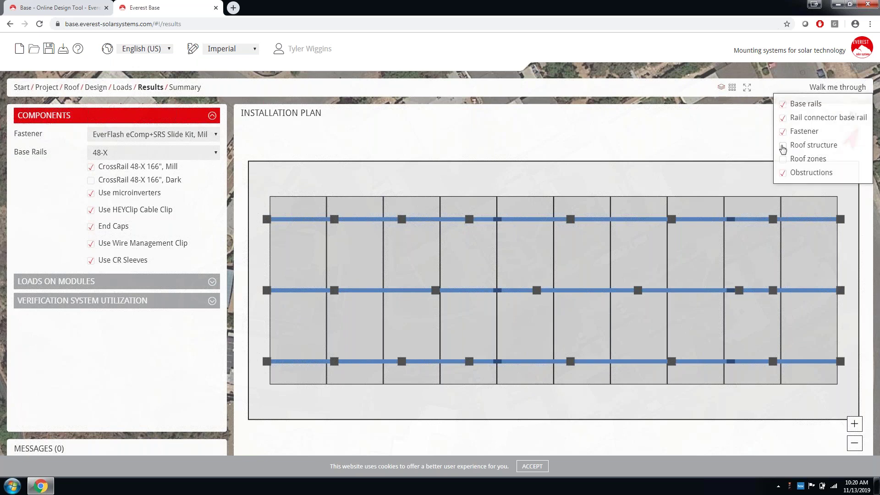
{"action": "left_click", "coordinate": [783, 148]}
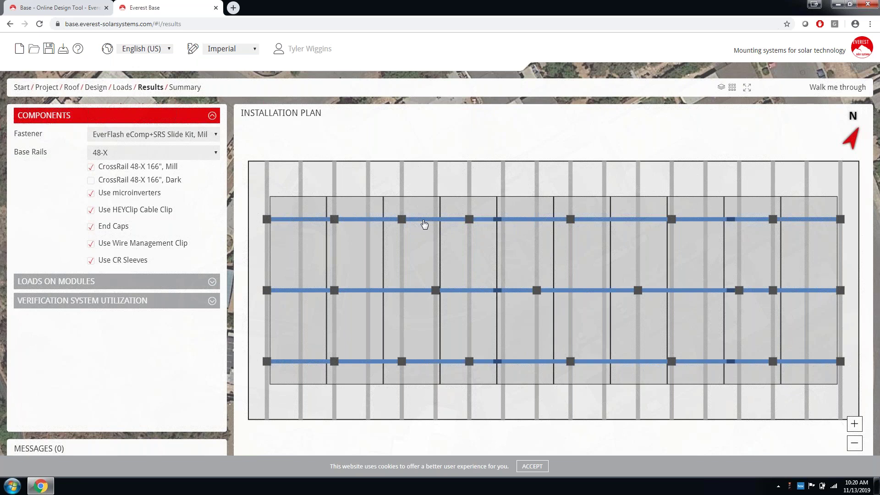
{"action": "left_click", "coordinate": [424, 221]}
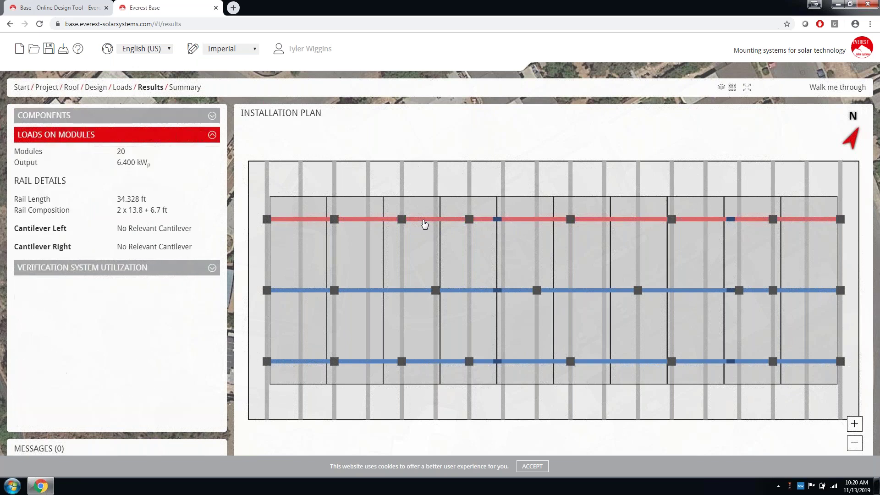
{"action": "left_click", "coordinate": [143, 117]}
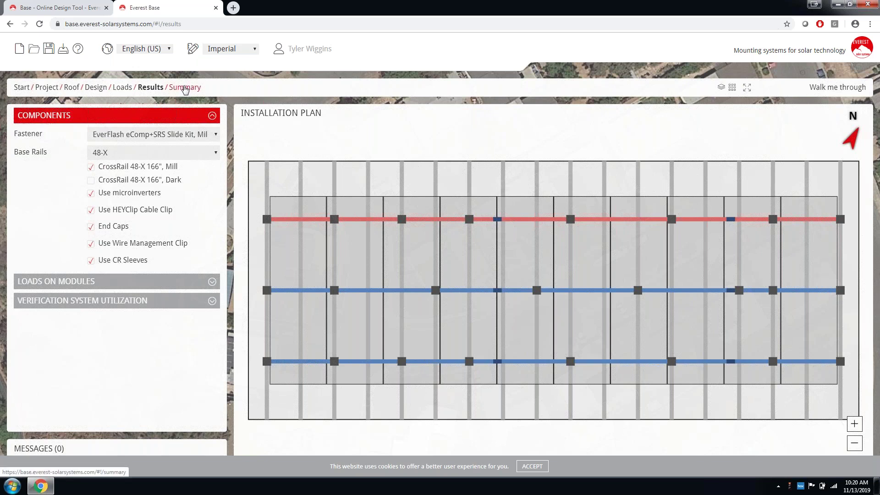
Open the Summary and put the bill of materials into edit mode, then apply it.
{"action": "left_click", "coordinate": [185, 87]}
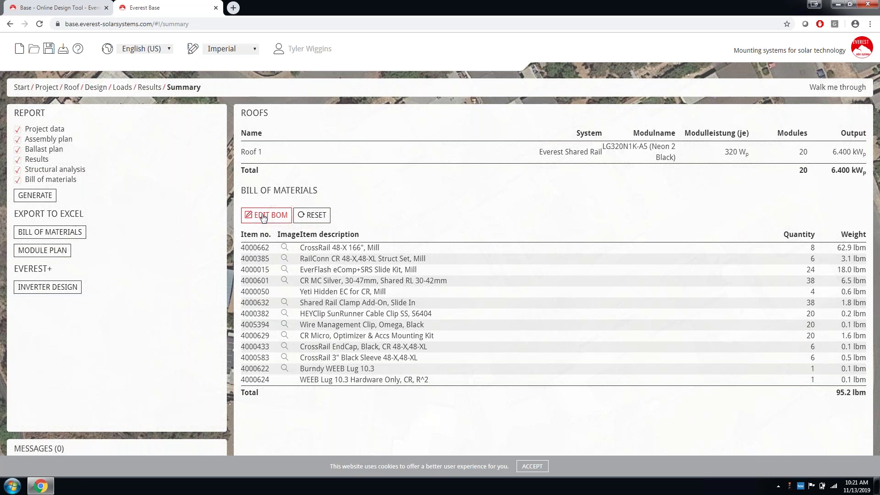
{"action": "left_click", "coordinate": [264, 216]}
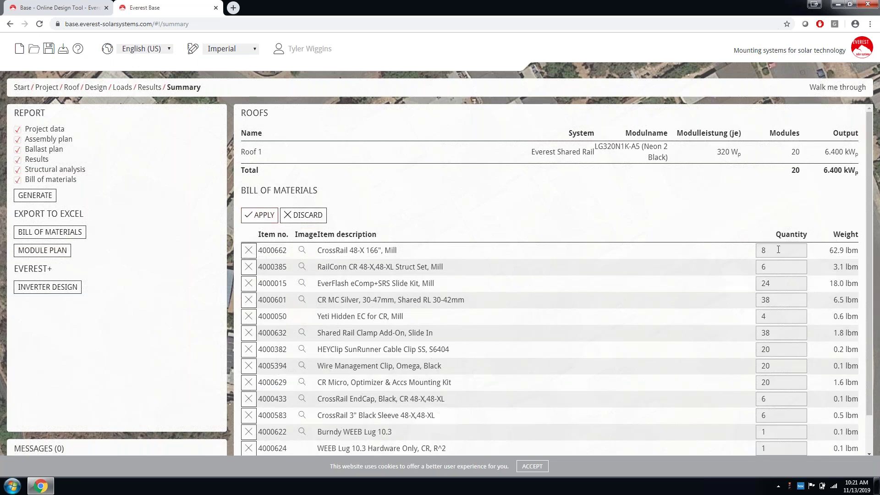
{"action": "left_click", "coordinate": [256, 223]}
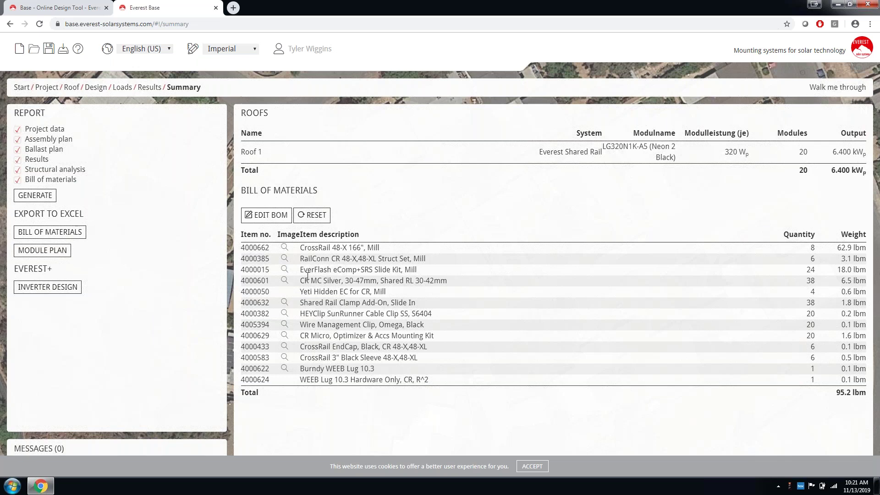
{"action": "mouse_move", "coordinate": [287, 262]}
Generate the PDF report, scroll through it to the bill of materials, and return to Everest Base.
{"action": "left_click", "coordinate": [45, 196]}
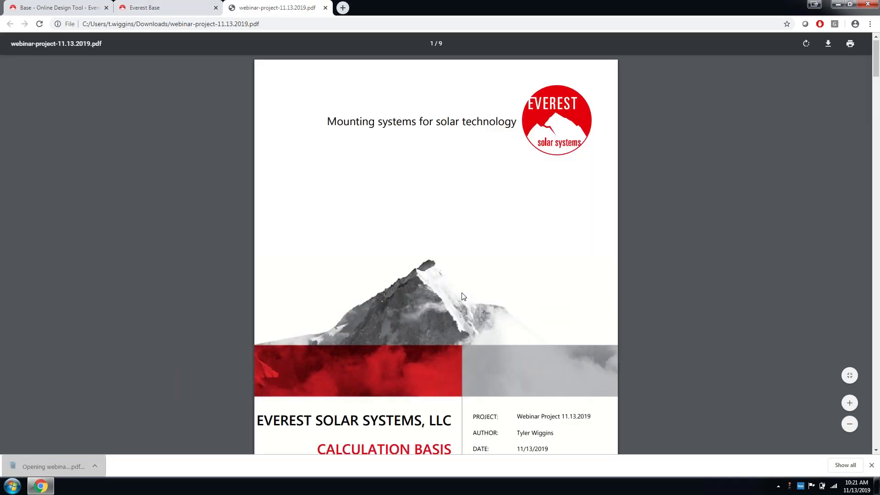
{"action": "scroll", "coordinate": [461, 296], "scroll_direction": "down", "scroll_amount": 10}
{"action": "scroll", "coordinate": [461, 297], "scroll_direction": "down", "scroll_amount": 7}
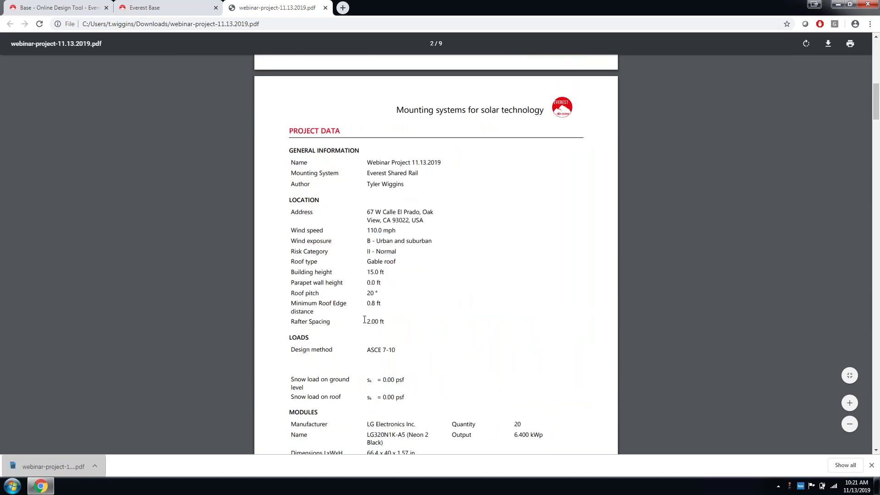
{"action": "scroll", "coordinate": [365, 320], "scroll_direction": "down", "scroll_amount": 10}
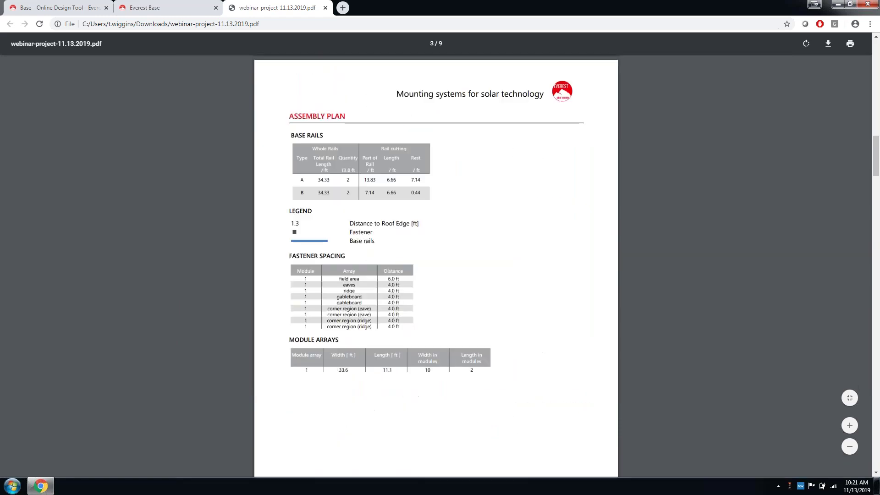
{"action": "scroll", "coordinate": [365, 319], "scroll_direction": "down", "scroll_amount": 2}
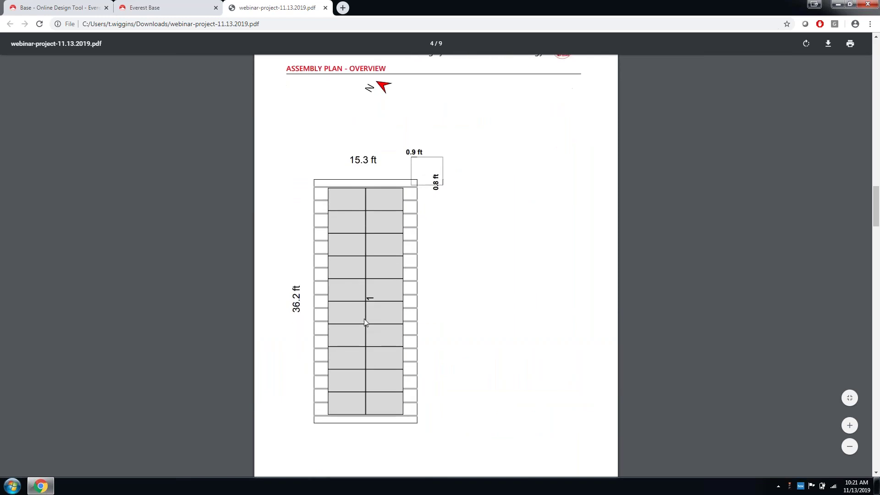
{"action": "scroll", "coordinate": [436, 324], "scroll_direction": "down", "scroll_amount": 5}
{"action": "scroll", "coordinate": [436, 325], "scroll_direction": "down", "scroll_amount": 10}
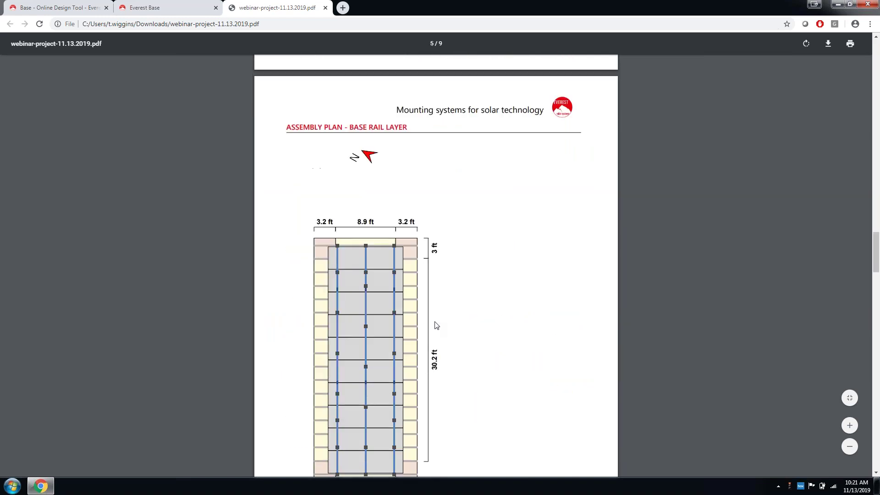
{"action": "scroll", "coordinate": [435, 325], "scroll_direction": "down", "scroll_amount": 10}
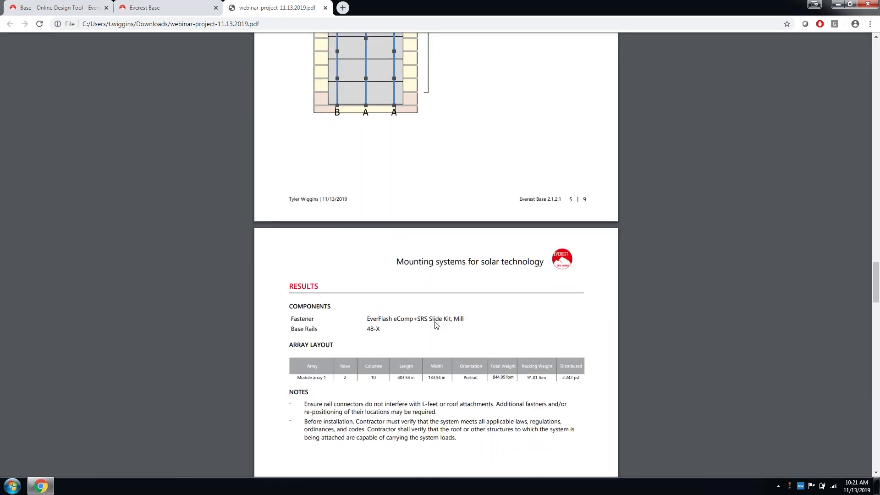
{"action": "scroll", "coordinate": [436, 325], "scroll_direction": "down", "scroll_amount": 5}
{"action": "scroll", "coordinate": [436, 325], "scroll_direction": "down", "scroll_amount": 15}
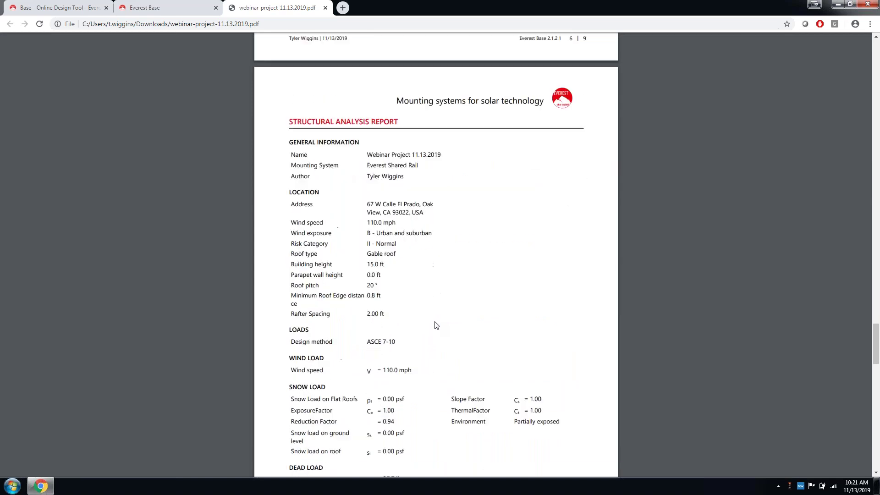
{"action": "scroll", "coordinate": [436, 325], "scroll_direction": "down", "scroll_amount": 12}
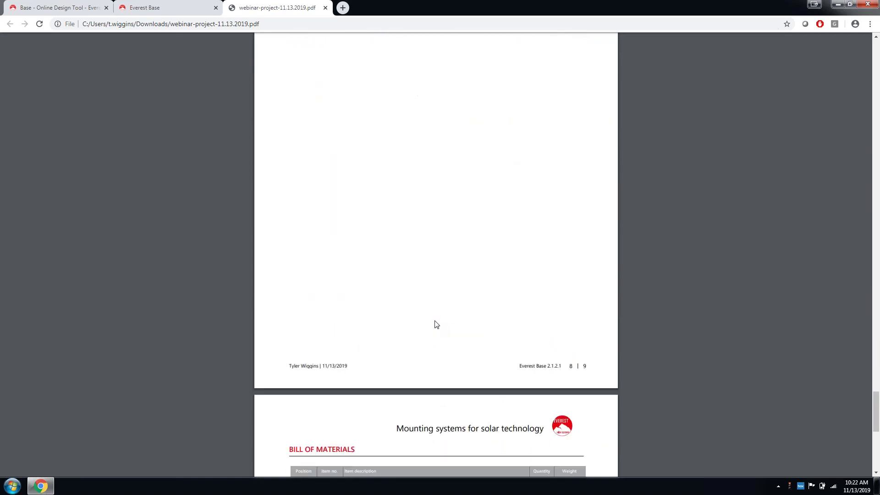
{"action": "scroll", "coordinate": [464, 195], "scroll_direction": "up", "scroll_amount": 4}
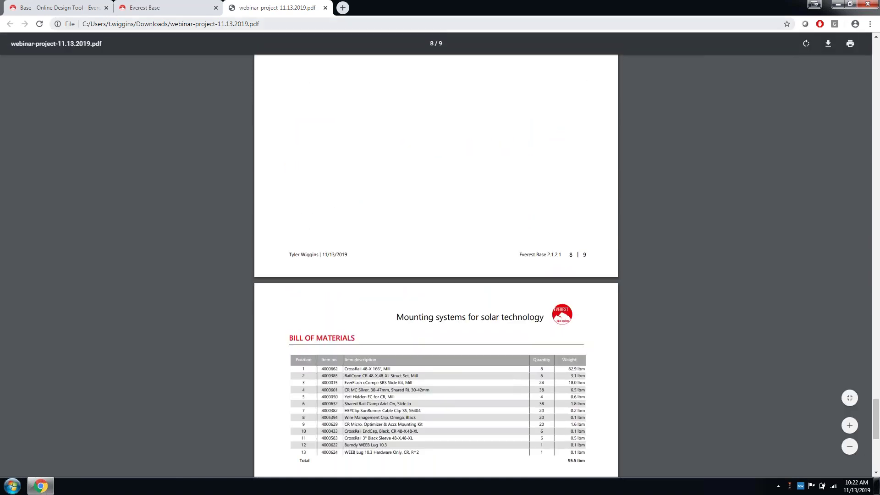
{"action": "left_click", "coordinate": [173, 12]}
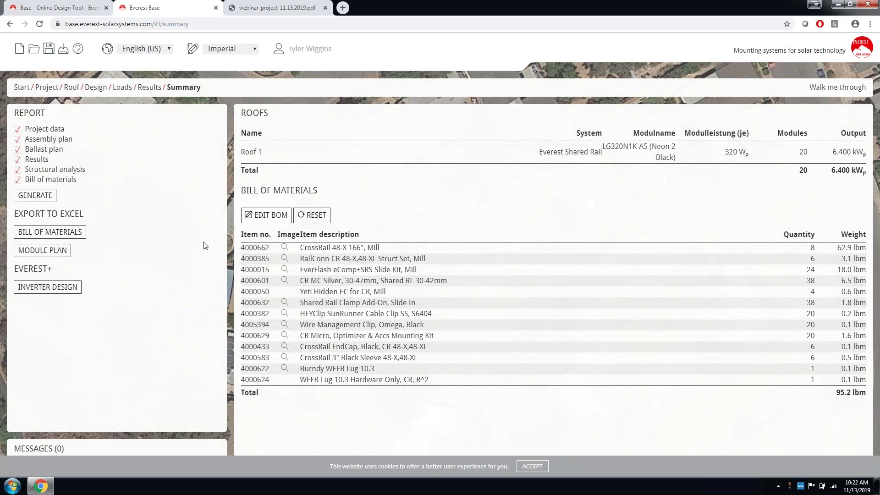
Export the design from Inverter Design to SolarEdge Designer.
{"action": "left_click", "coordinate": [30, 287]}
{"action": "left_click", "coordinate": [47, 287]}
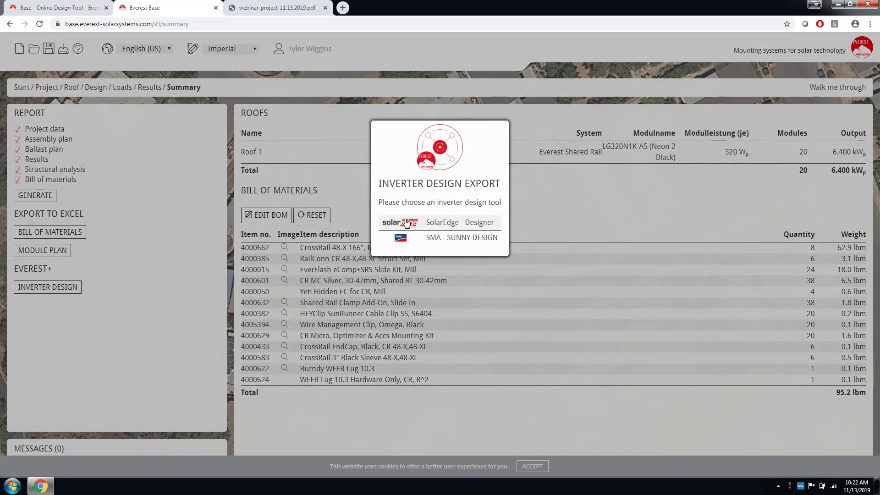
{"action": "left_click", "coordinate": [406, 223]}
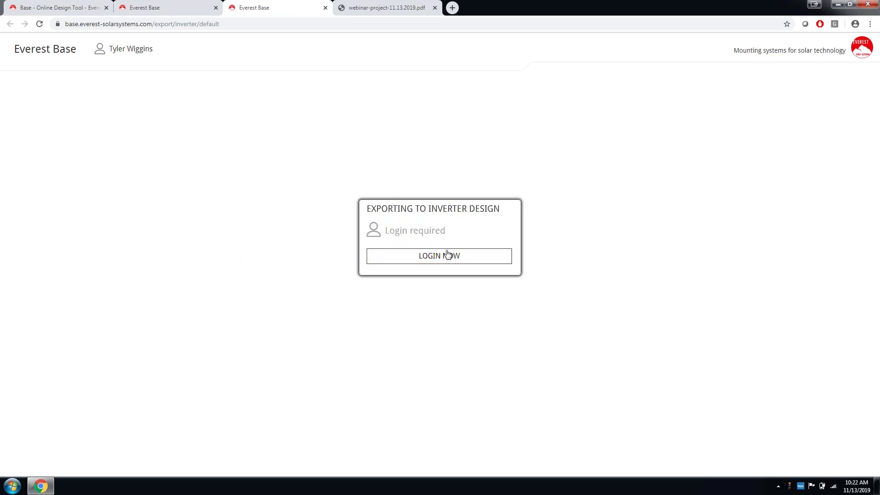
Log in to SolarEdge and close the successful-login popup.
{"action": "left_click", "coordinate": [443, 256]}
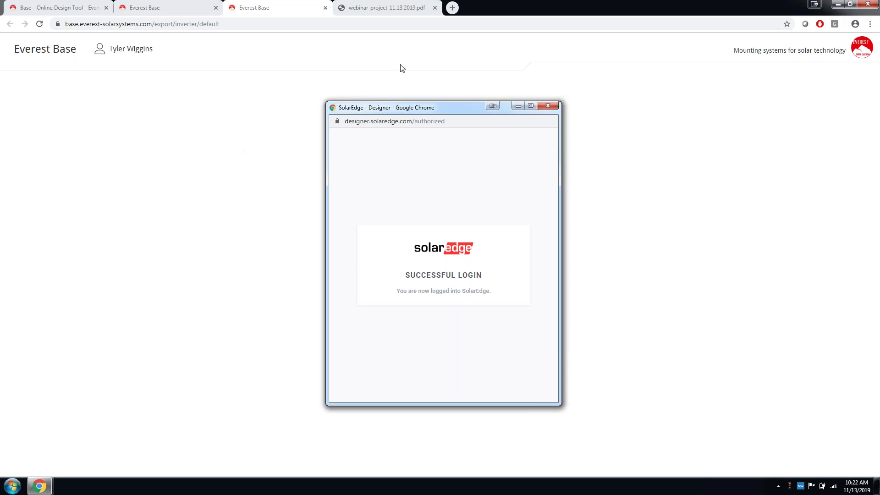
{"action": "left_click", "coordinate": [548, 107]}
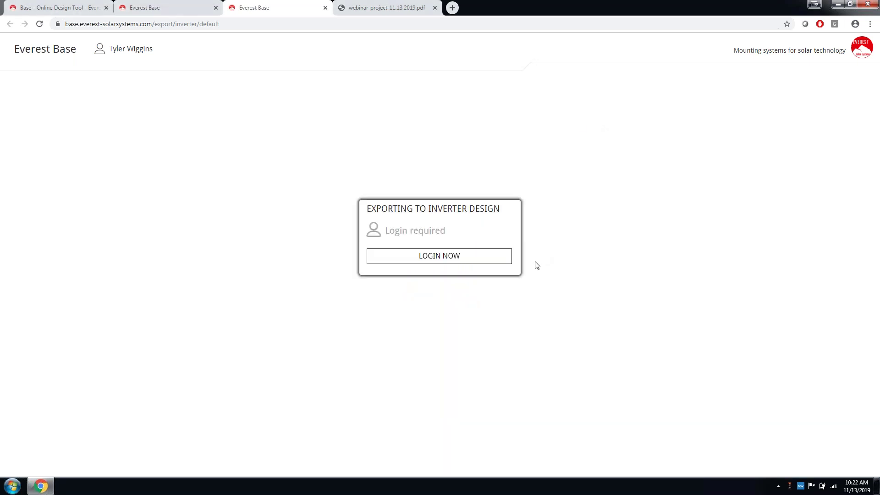
Generate the electrical design with one SE6000H-US inverter and P320 optimizers for 20 modules.
{"action": "left_click", "coordinate": [425, 258]}
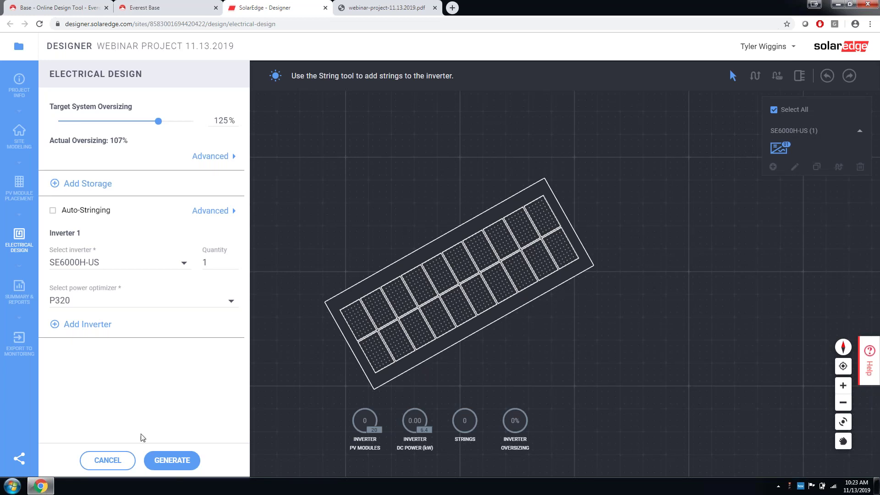
{"action": "left_click", "coordinate": [172, 461]}
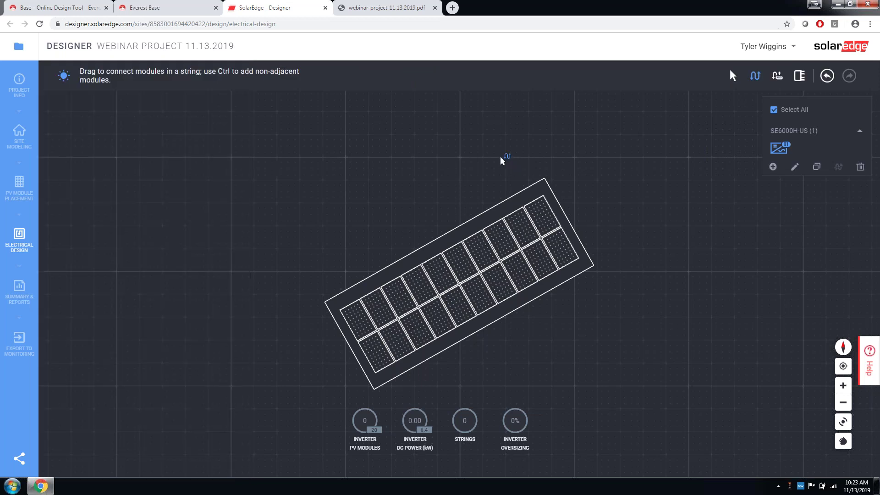
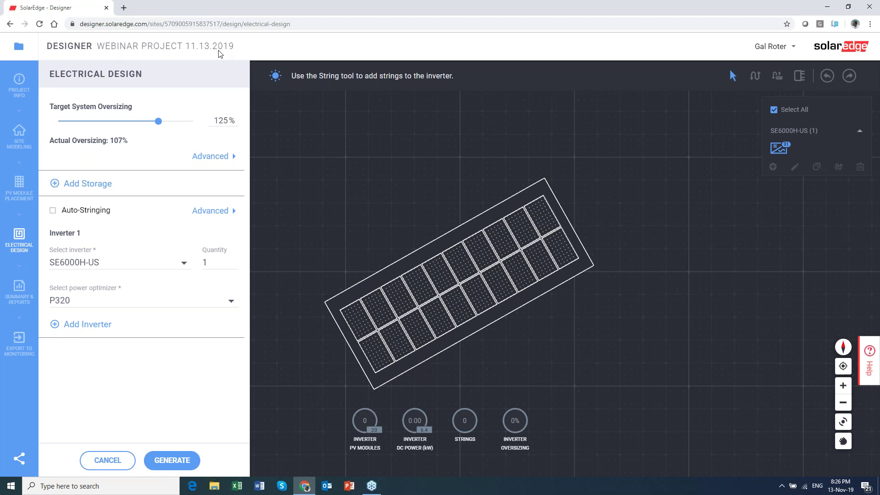
Open the Project Info page showing the site's satellite map.
{"action": "left_click", "coordinate": [21, 96]}
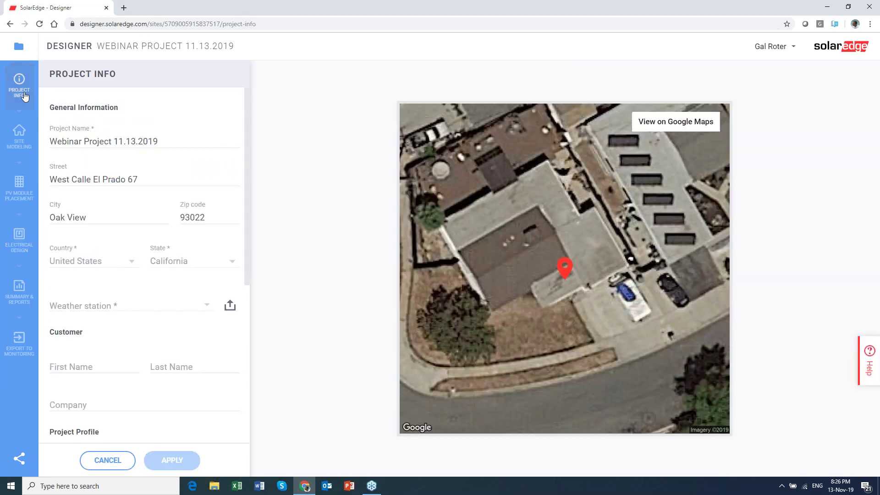
Look over the Project Info address, profile and 240V split-phase grid, then open Site Modeling.
{"action": "scroll", "coordinate": [142, 345], "scroll_direction": "down", "scroll_amount": 5}
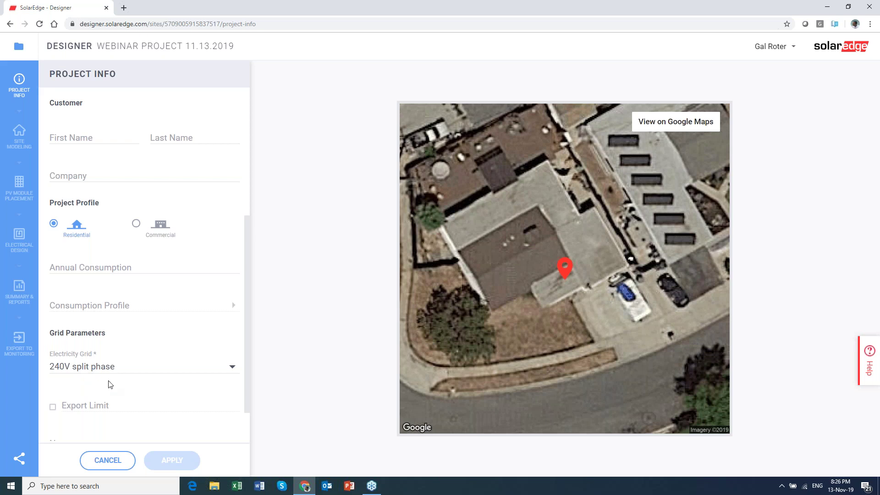
{"action": "scroll", "coordinate": [110, 382], "scroll_direction": "up", "scroll_amount": 4}
{"action": "left_click", "coordinate": [22, 145]}
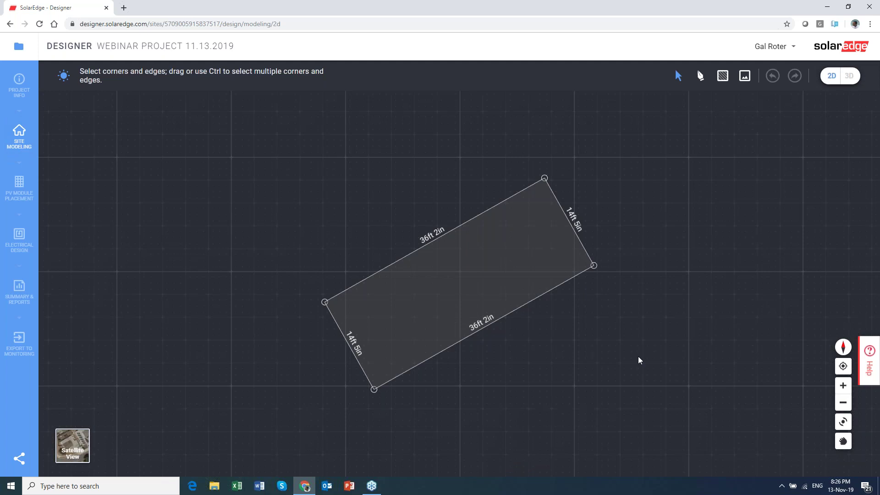
Try the satellite view behind the roof outline and reload the page after the error.
{"action": "left_click", "coordinate": [73, 446]}
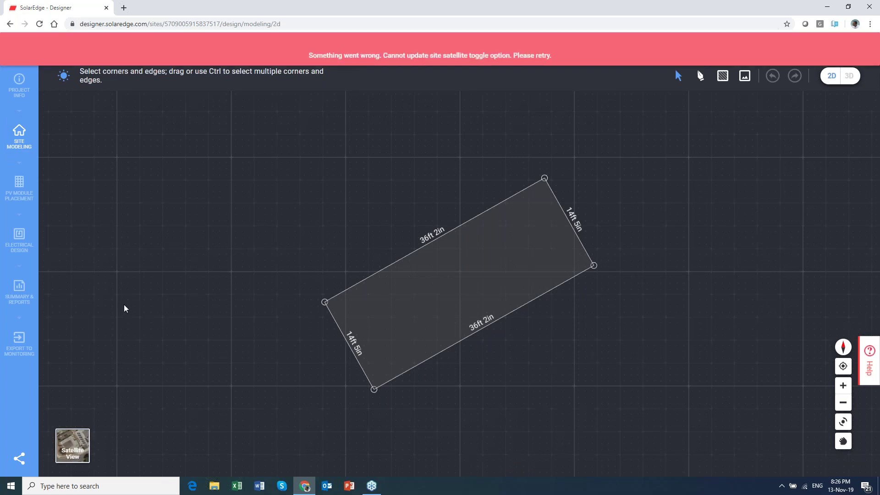
{"action": "left_click", "coordinate": [39, 24]}
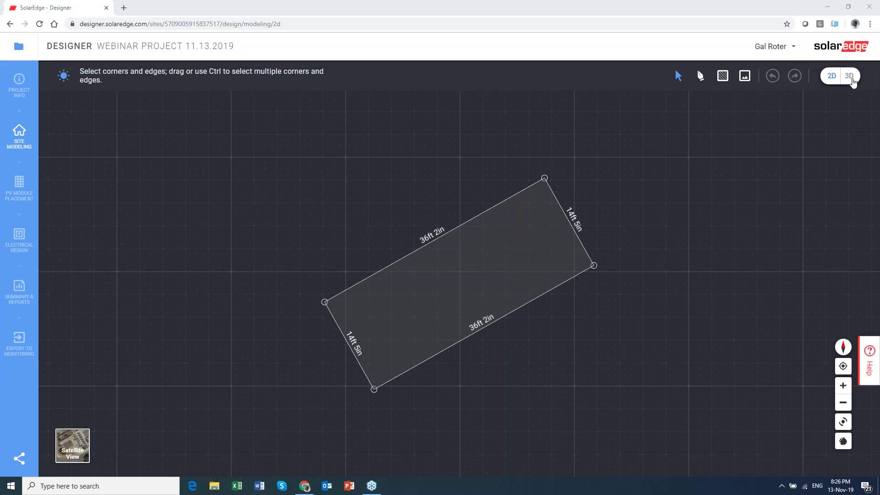
{"action": "left_click", "coordinate": [851, 78]}
View the building in 3D, check the roof's 20° pitch and 150.6° azimuth, then go to module placement.
{"action": "left_click", "coordinate": [851, 78]}
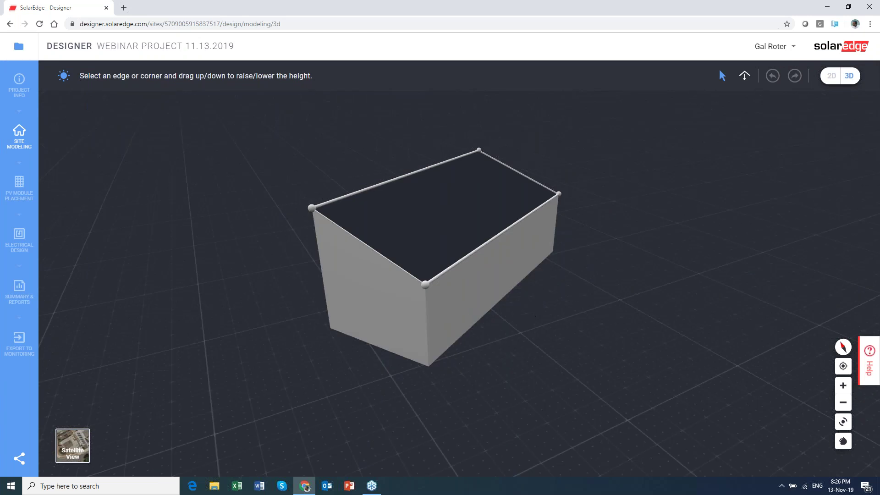
{"action": "left_click", "coordinate": [425, 239]}
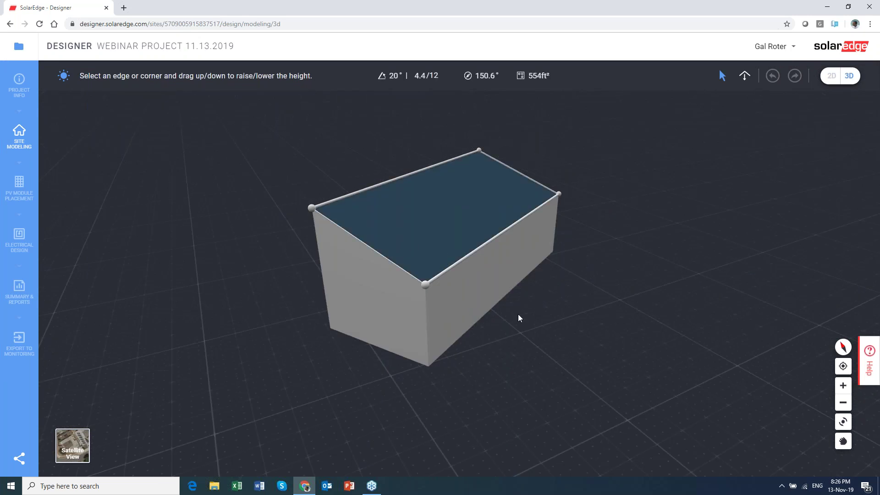
{"action": "left_click", "coordinate": [501, 324]}
{"action": "left_click", "coordinate": [19, 196]}
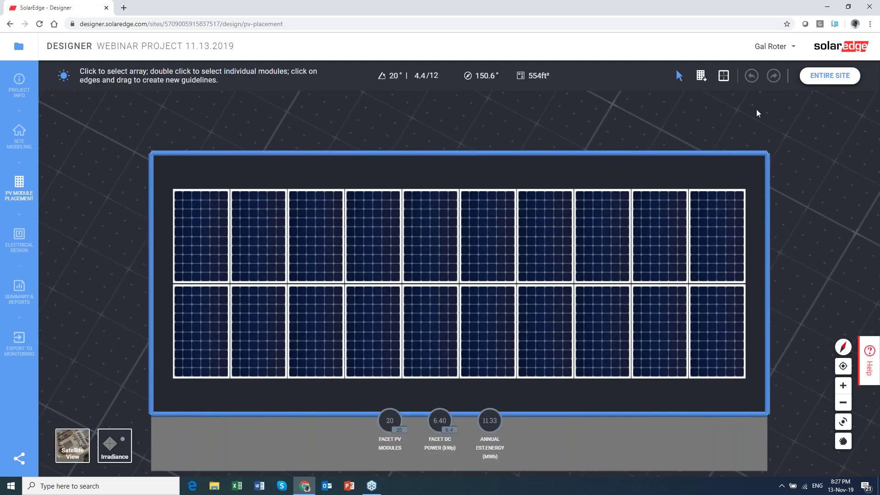
Show the entire site in 3D and inspect the roof facet holding the 20 modules.
{"action": "left_click", "coordinate": [821, 80]}
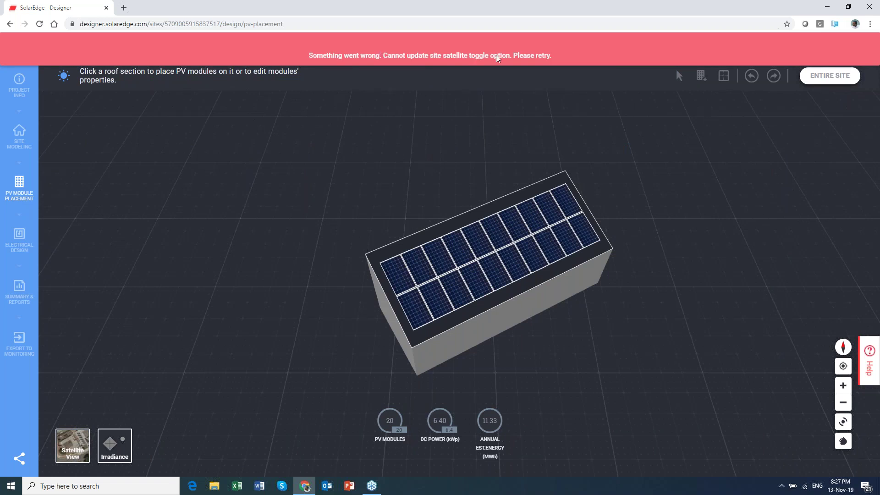
{"action": "left_click", "coordinate": [429, 288]}
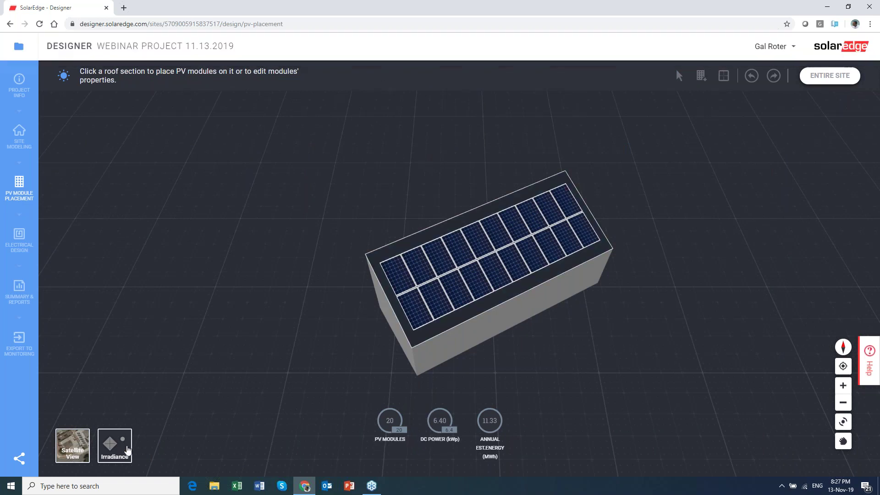
{"action": "left_click", "coordinate": [654, 350]}
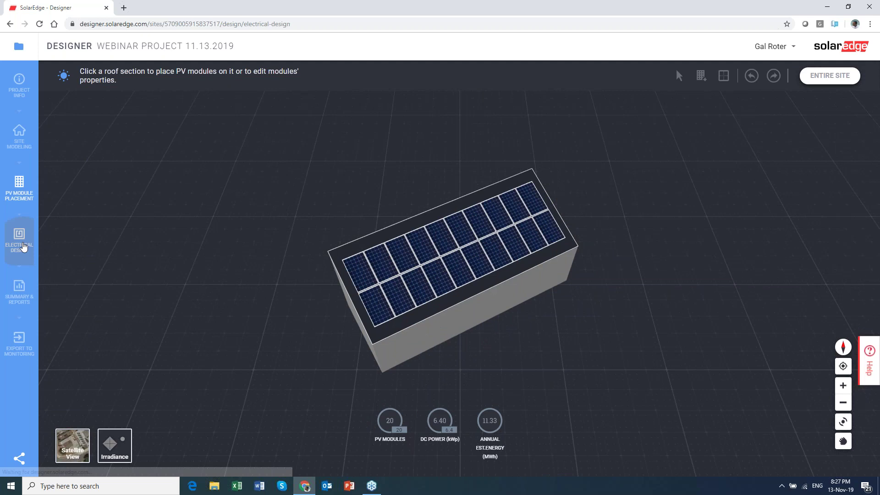
Set target oversizing to 146% with auto-stringing off and generate the SE5000H-US design.
{"action": "left_click", "coordinate": [23, 244]}
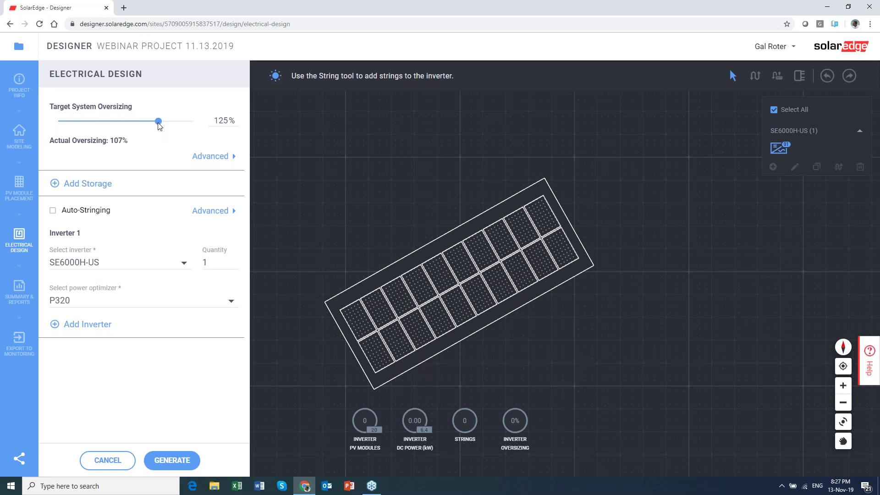
{"action": "left_click_drag", "start_coordinate": [158, 121], "coordinate": [178, 131]}
{"action": "left_click", "coordinate": [53, 210]}
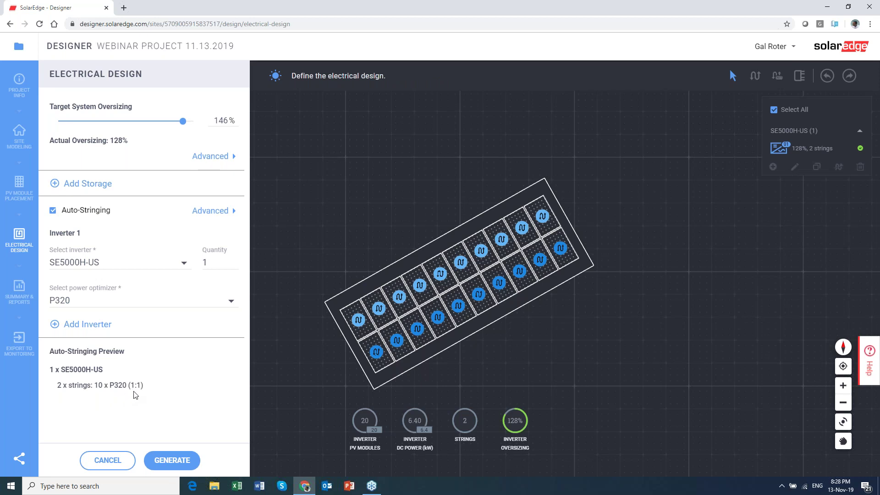
{"action": "left_click", "coordinate": [53, 211]}
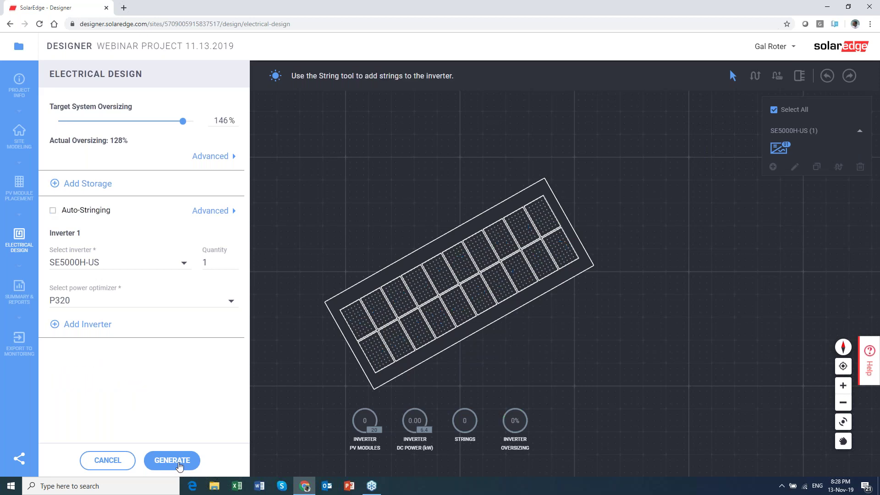
{"action": "left_click", "coordinate": [172, 460]}
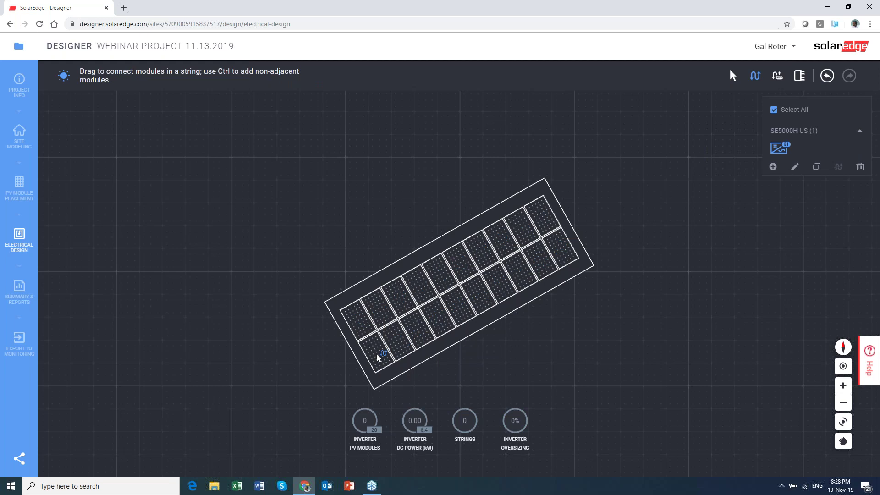
Wire the modules into two strings of 10 and view the project summary at 128% oversizing.
{"action": "left_click_drag", "start_coordinate": [376, 353], "coordinate": [505, 285]}
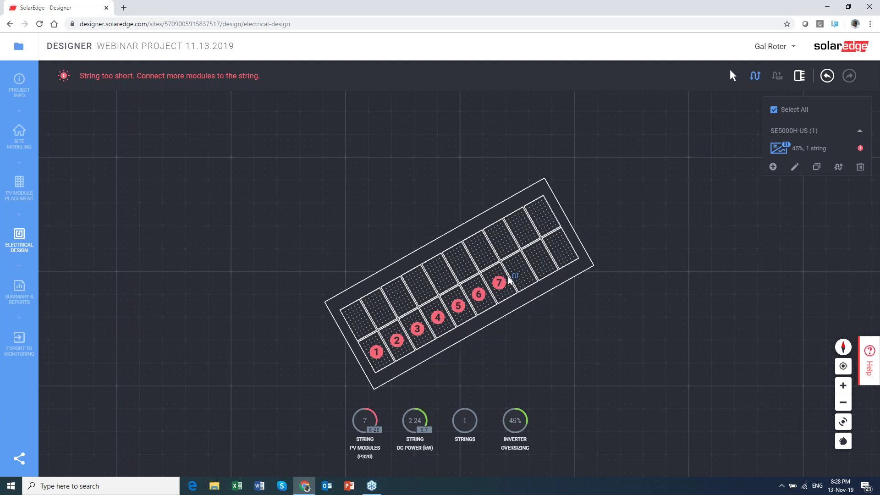
{"action": "left_click_drag", "start_coordinate": [502, 286], "coordinate": [561, 250]}
{"action": "left_click_drag", "start_coordinate": [364, 319], "coordinate": [542, 217]}
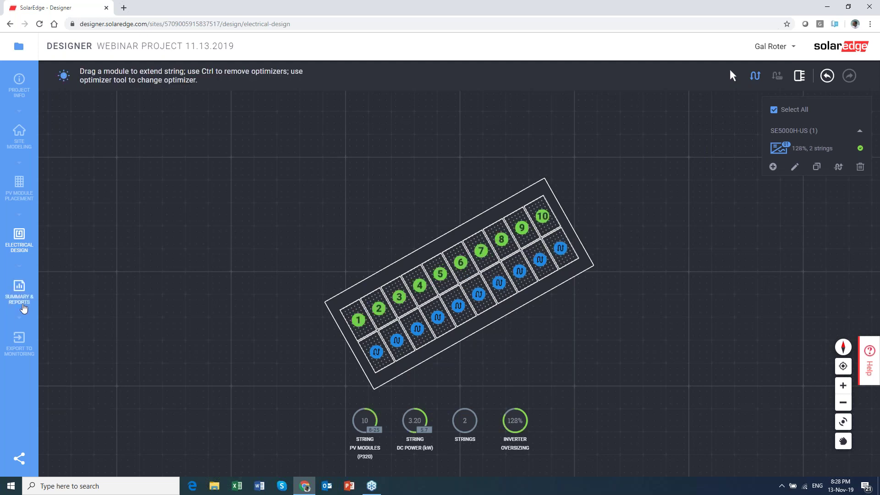
{"action": "left_click", "coordinate": [26, 308]}
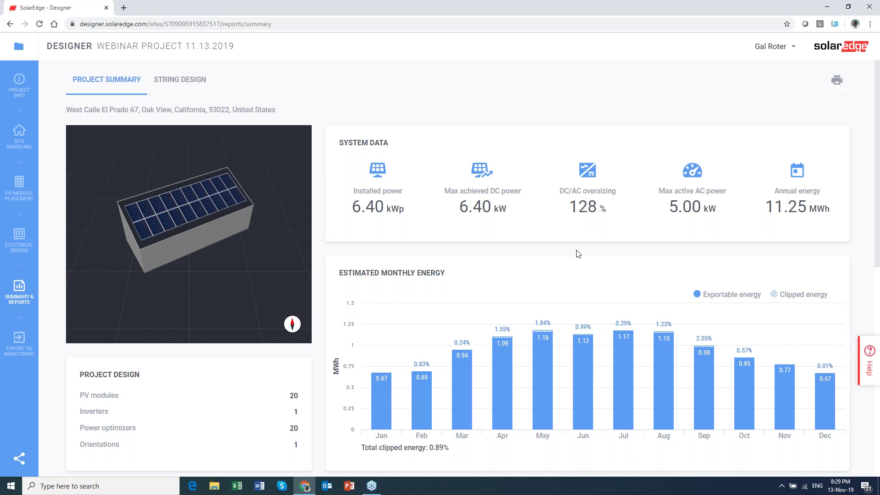
Scroll the summary past monthly energy to the system loss diagram and open Advanced Settings.
{"action": "scroll", "coordinate": [586, 246], "scroll_direction": "down", "scroll_amount": 1}
{"action": "scroll", "coordinate": [586, 247], "scroll_direction": "down", "scroll_amount": 2}
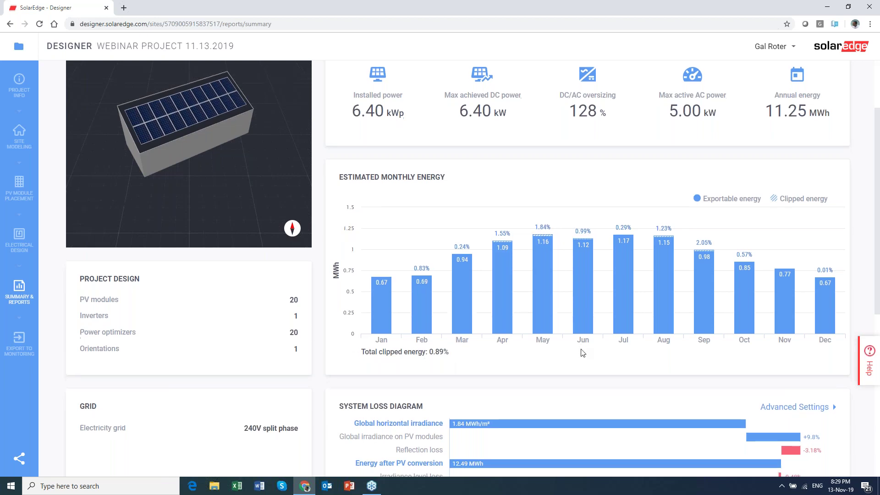
{"action": "scroll", "coordinate": [583, 352], "scroll_direction": "down", "scroll_amount": 4}
{"action": "scroll", "coordinate": [582, 353], "scroll_direction": "down", "scroll_amount": 2}
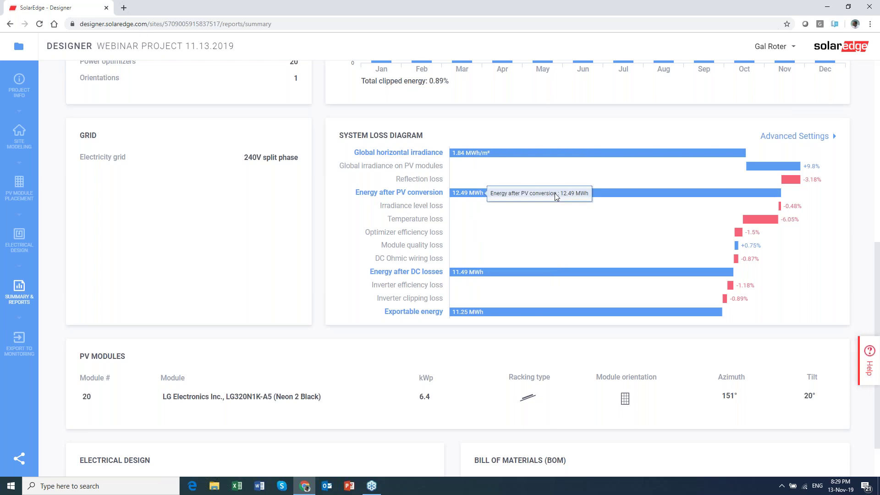
{"action": "scroll", "coordinate": [555, 194], "scroll_direction": "down", "scroll_amount": 1}
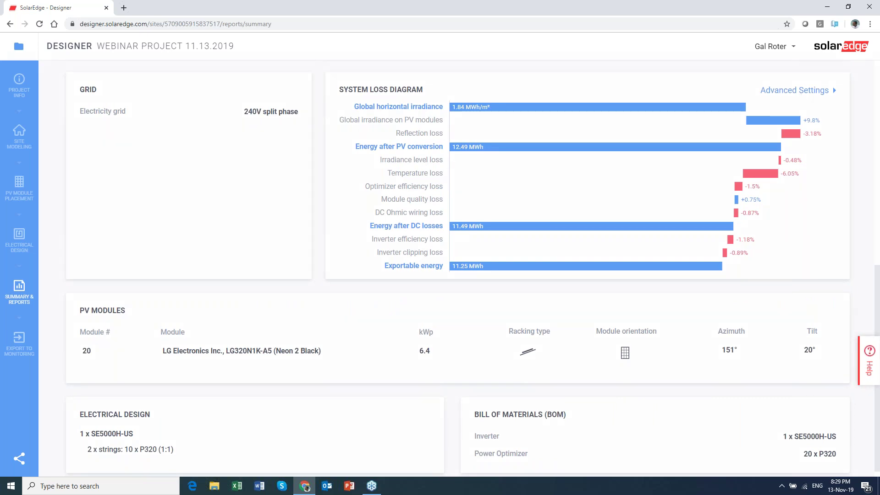
{"action": "left_click", "coordinate": [800, 94]}
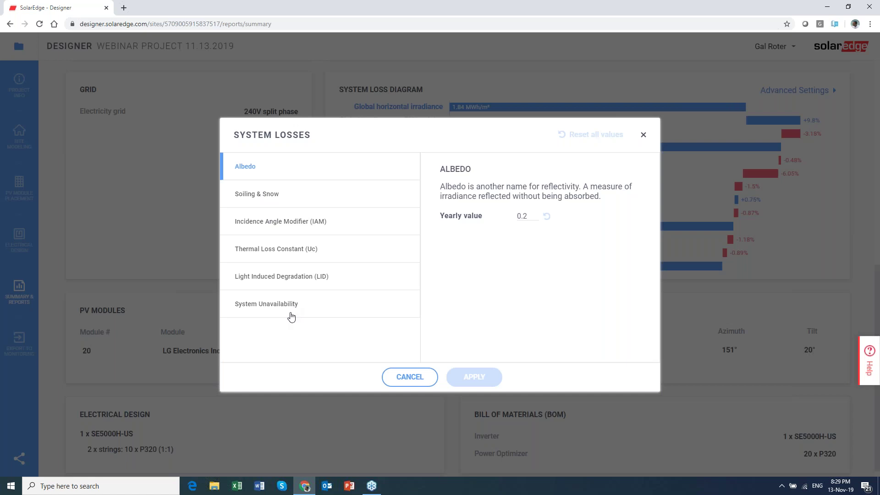
Close the loss settings unchanged and scroll down to the PV modules and bill of materials.
{"action": "left_click", "coordinate": [414, 379]}
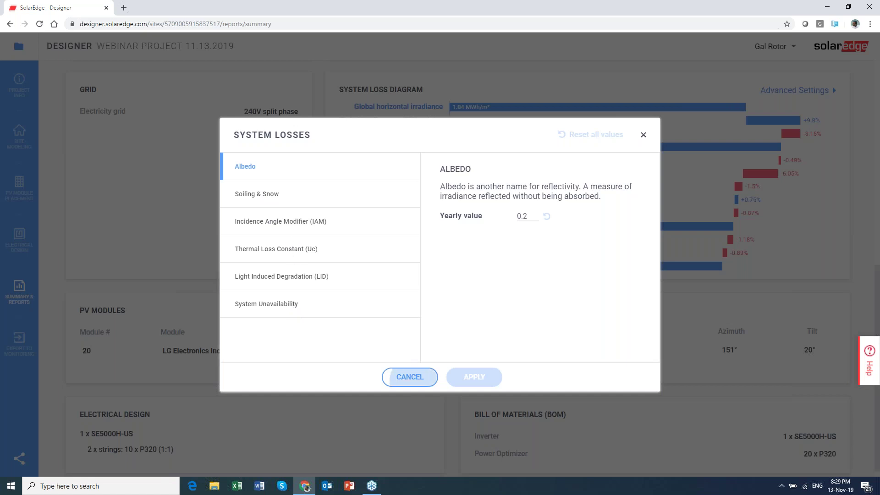
{"action": "scroll", "coordinate": [523, 289], "scroll_direction": "down", "scroll_amount": 1}
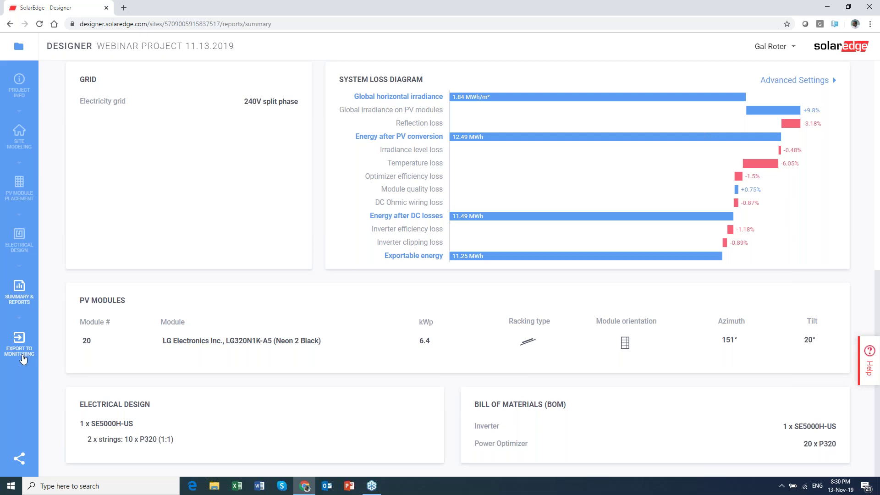
{"action": "left_click", "coordinate": [22, 354]}
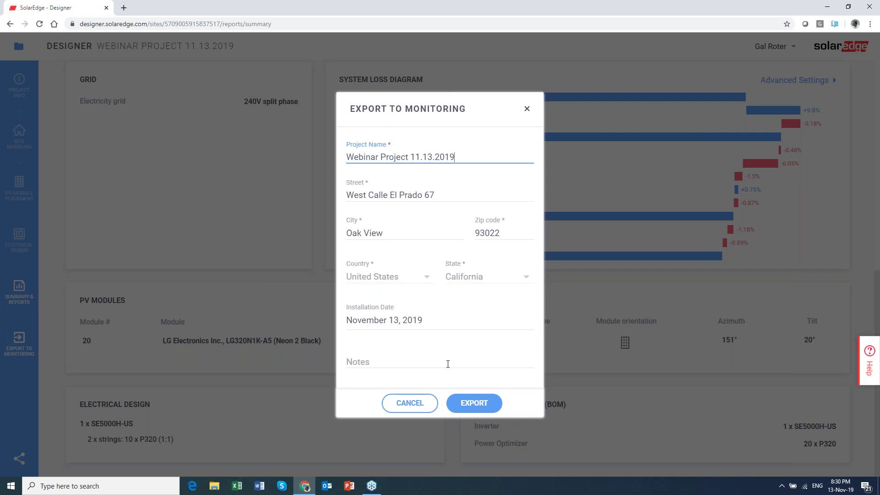
{"action": "left_click", "coordinate": [412, 405]}
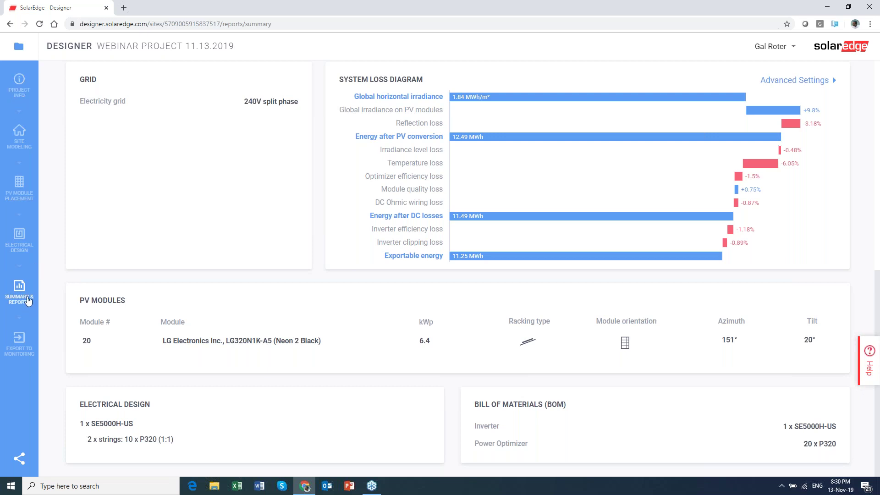
Scroll back to the top of the summary and return to the Project Info page.
{"action": "scroll", "coordinate": [507, 278], "scroll_direction": "up", "scroll_amount": 1}
{"action": "scroll", "coordinate": [507, 278], "scroll_direction": "up", "scroll_amount": 6}
{"action": "scroll", "coordinate": [485, 298], "scroll_direction": "up", "scroll_amount": 3}
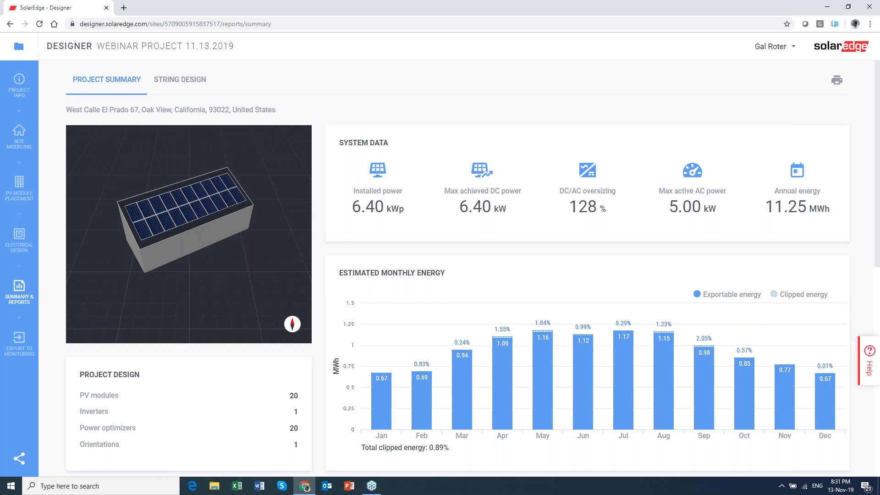
{"action": "left_click", "coordinate": [21, 94]}
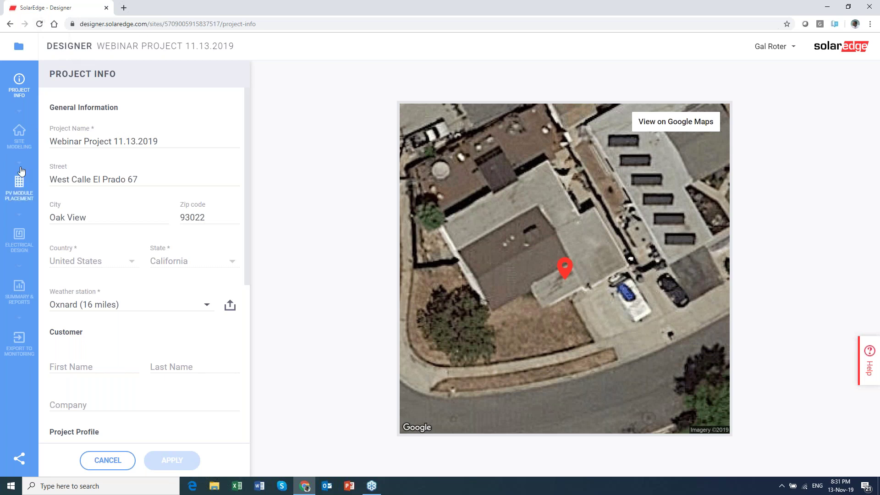
Go to PV Module Placement and reload until the 20-module roof array appears.
{"action": "left_click", "coordinate": [23, 189]}
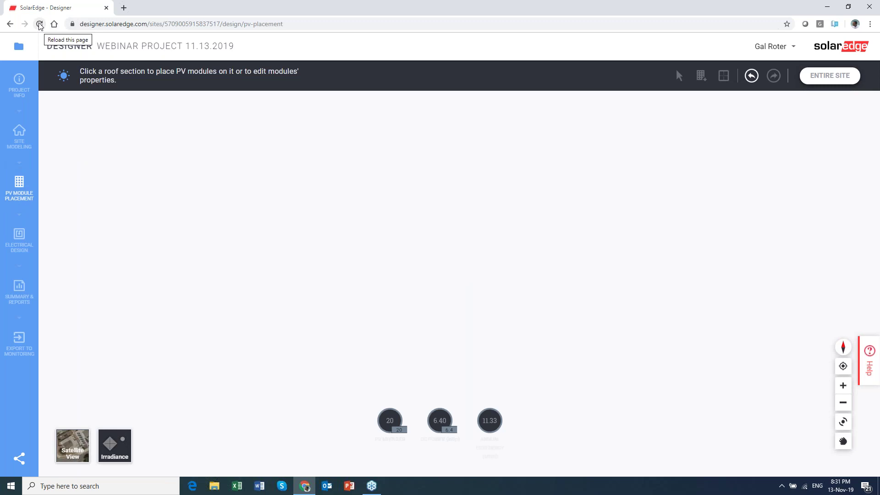
{"action": "left_click", "coordinate": [39, 24]}
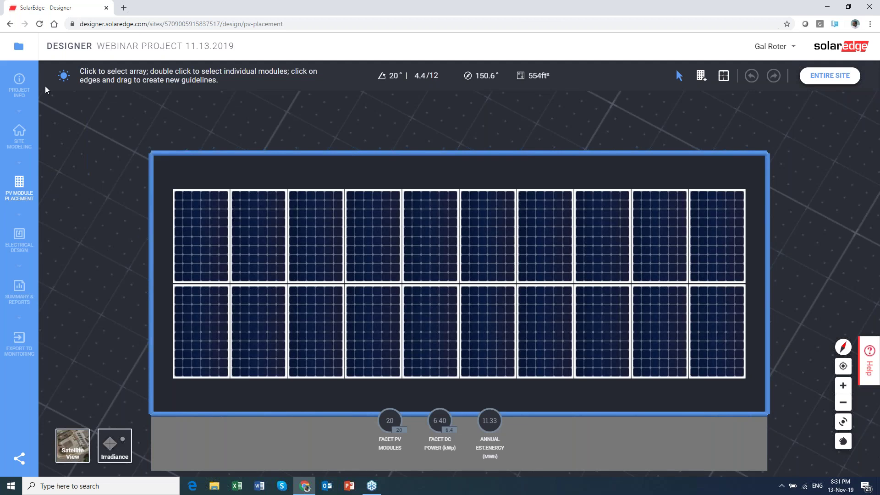
Reload the designer, toggle satellite imagery, view the entire site and check the roof's 20° pitch and 150.6° azimuth.
{"action": "left_click", "coordinate": [40, 24]}
{"action": "left_click", "coordinate": [82, 455]}
{"action": "left_click", "coordinate": [844, 83]}
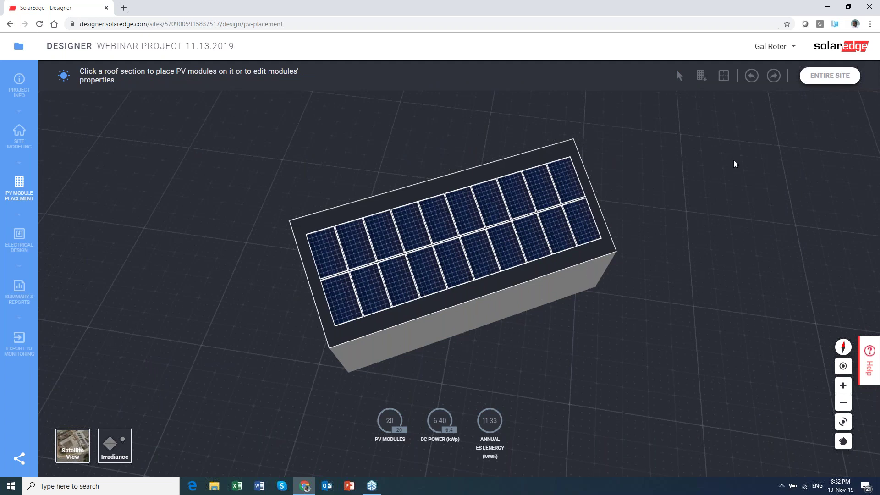
{"action": "left_click", "coordinate": [445, 269]}
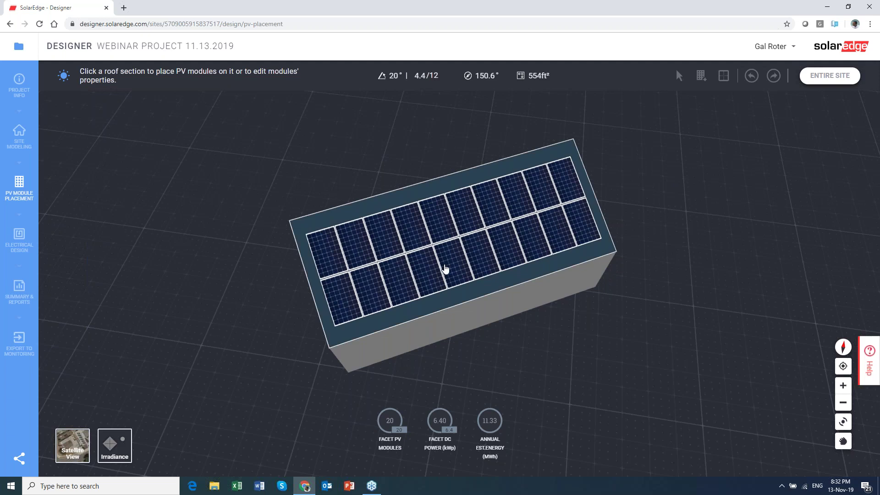
{"action": "left_click", "coordinate": [81, 281]}
In 2D Site Modeling, draw a 14'5" edge from the roof's top corner, then stop drawing.
{"action": "left_click", "coordinate": [20, 135]}
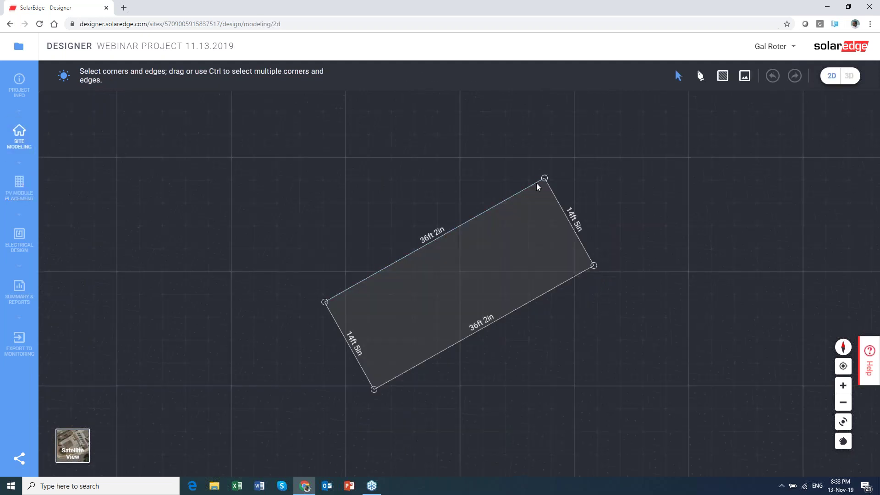
{"action": "left_click", "coordinate": [544, 178]}
{"action": "left_click", "coordinate": [544, 178]}
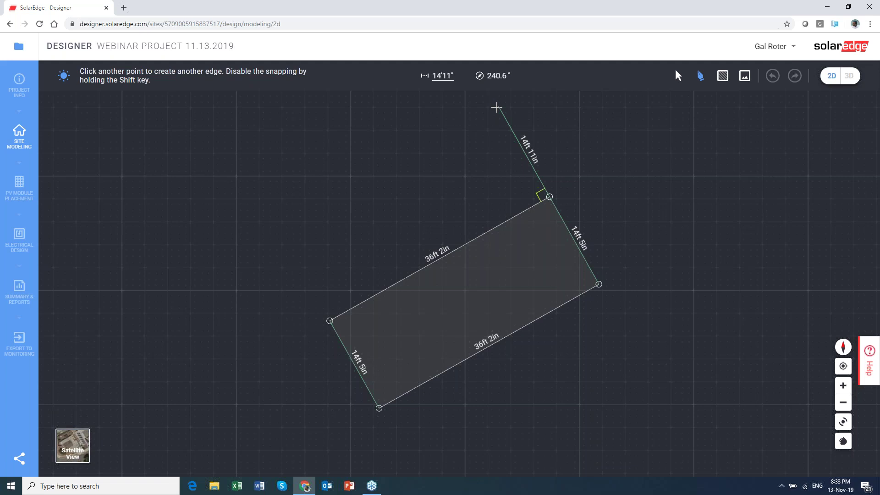
{"action": "key", "text": "BackSpace"}
{"action": "key", "text": "BackSpace"}
{"action": "key", "text": "BackSpace"}
{"action": "type", "text": "5"}
{"action": "key", "text": "Return"}
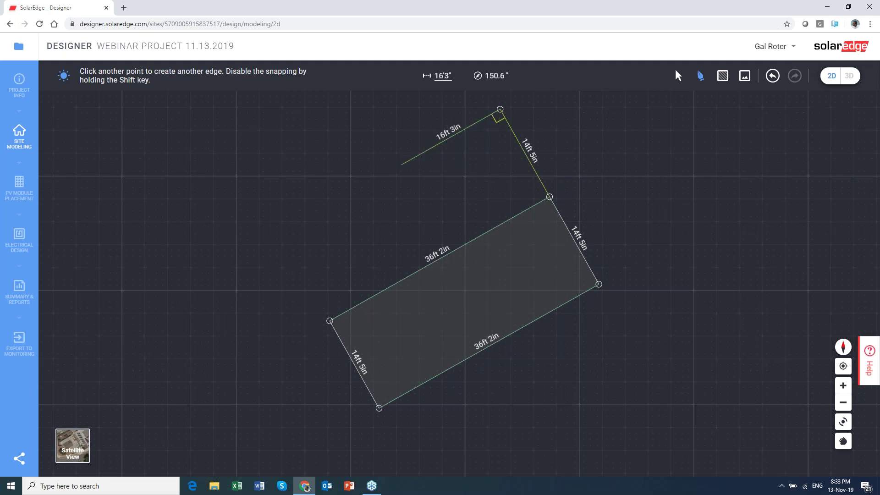
{"action": "key", "text": "Escape"}
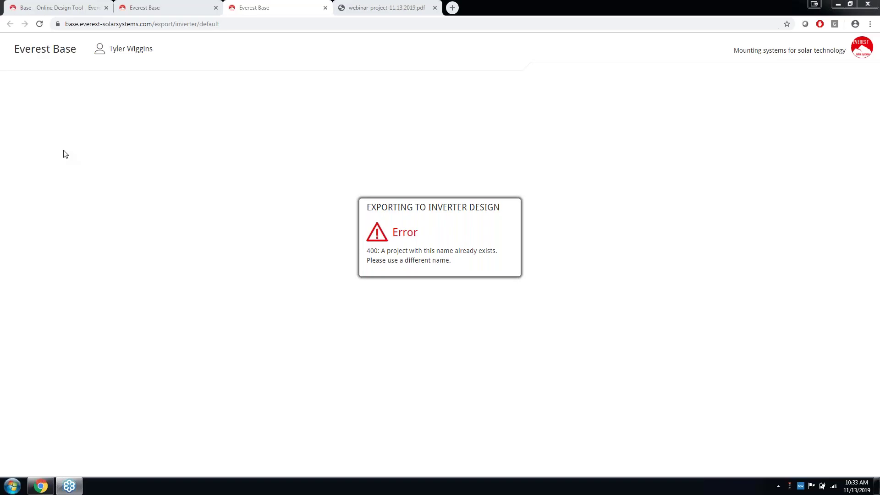
Close the export-error tab and return to the Results installation plan of 20 modules.
{"action": "left_click", "coordinate": [326, 8]}
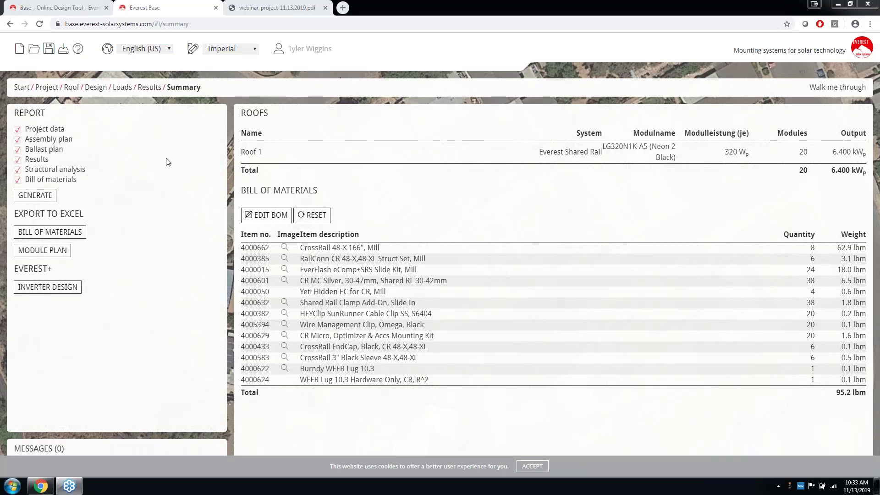
{"action": "left_click", "coordinate": [147, 91]}
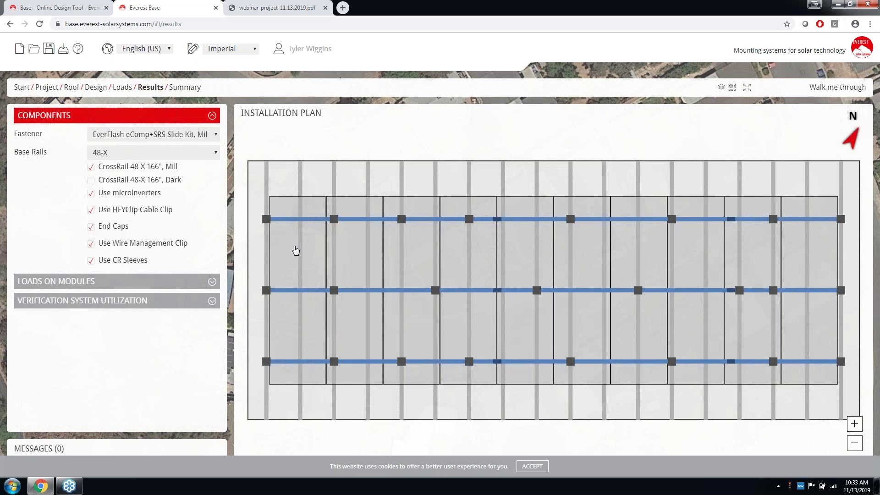
Set Tucked Rail Options to Not tucked and view the resulting installation plan.
{"action": "left_click", "coordinate": [88, 91]}
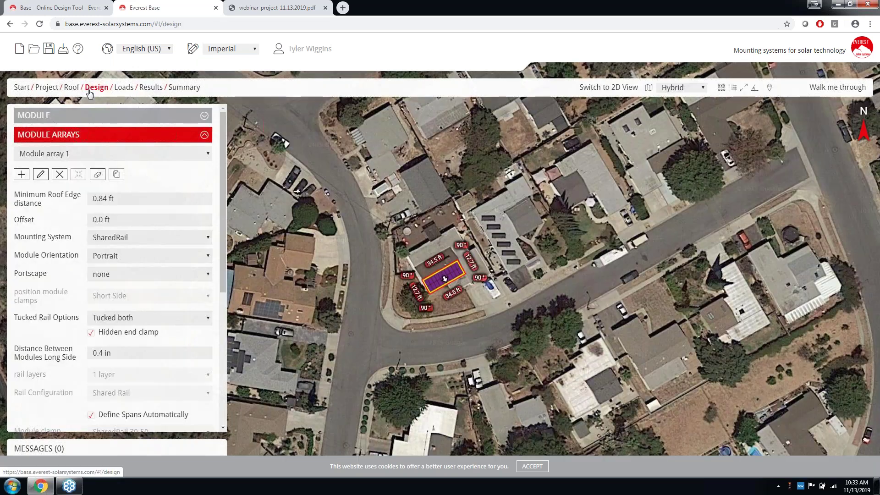
{"action": "left_click", "coordinate": [127, 318]}
{"action": "left_click", "coordinate": [127, 329]}
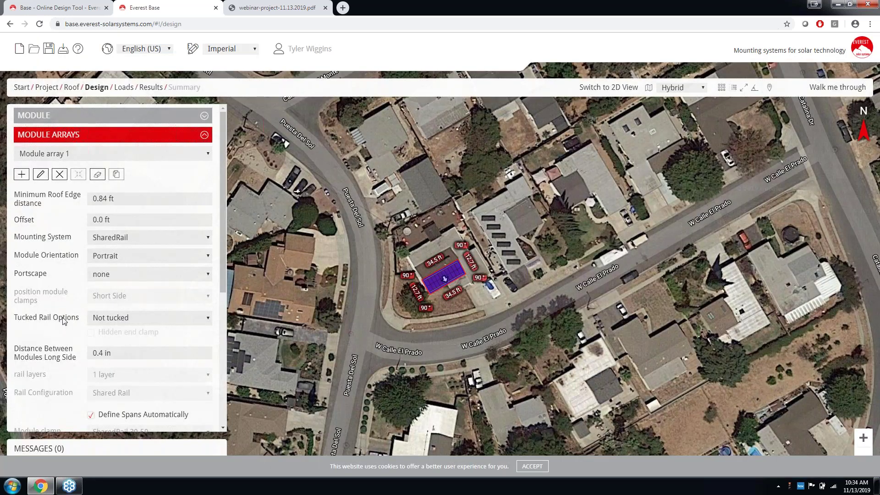
{"action": "left_click", "coordinate": [152, 88]}
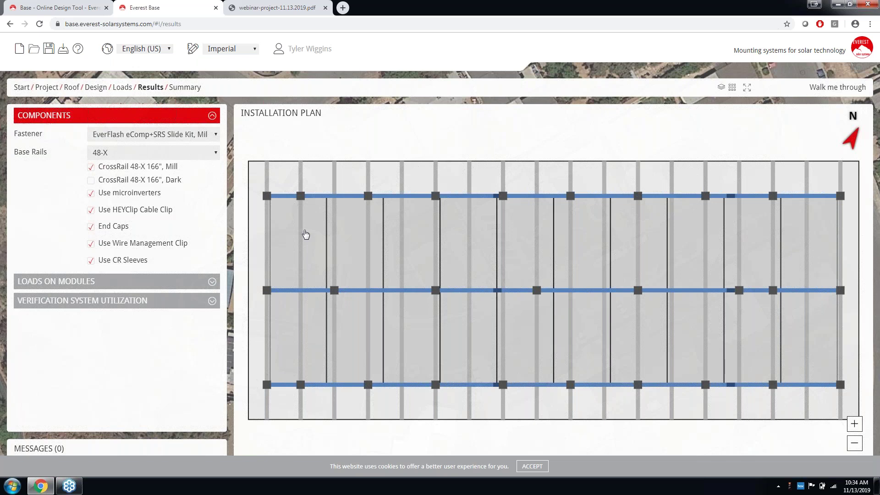
Set Tucked Rail Options back to Tucked both and open the Summary bill of materials, totalling 95.5 lbm.
{"action": "left_click", "coordinate": [104, 88]}
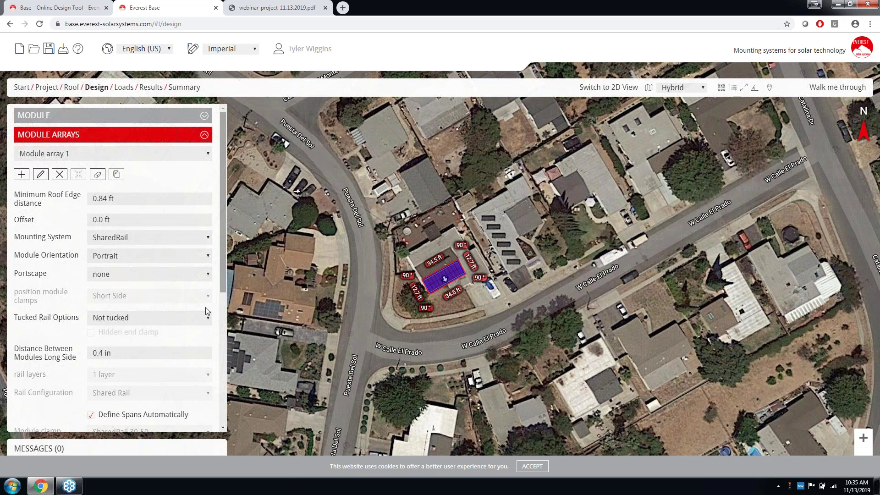
{"action": "left_click", "coordinate": [185, 318]}
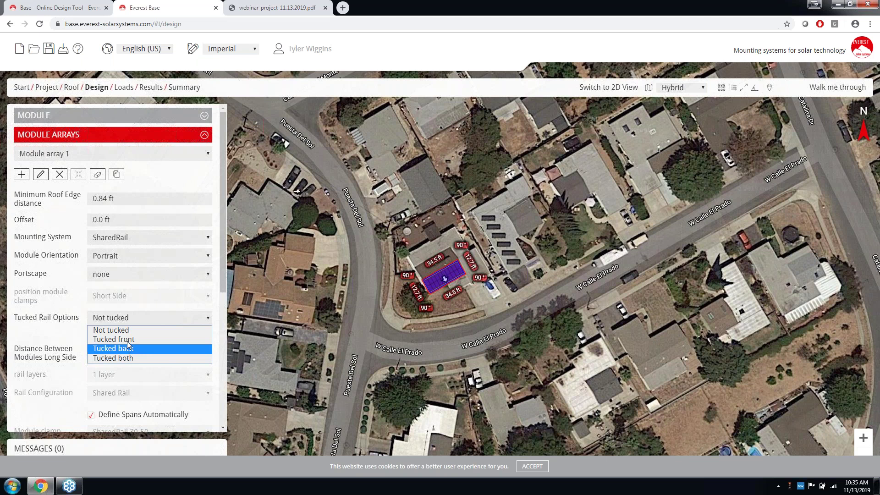
{"action": "left_click", "coordinate": [127, 358]}
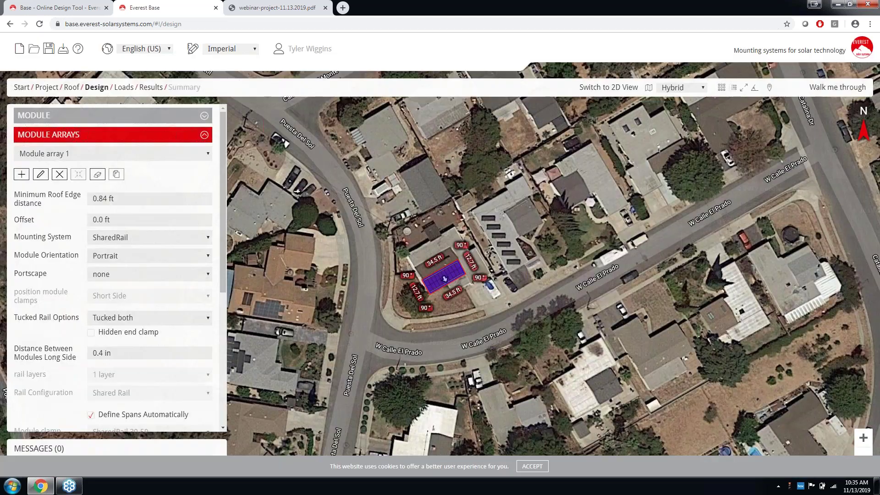
{"action": "left_click", "coordinate": [151, 87]}
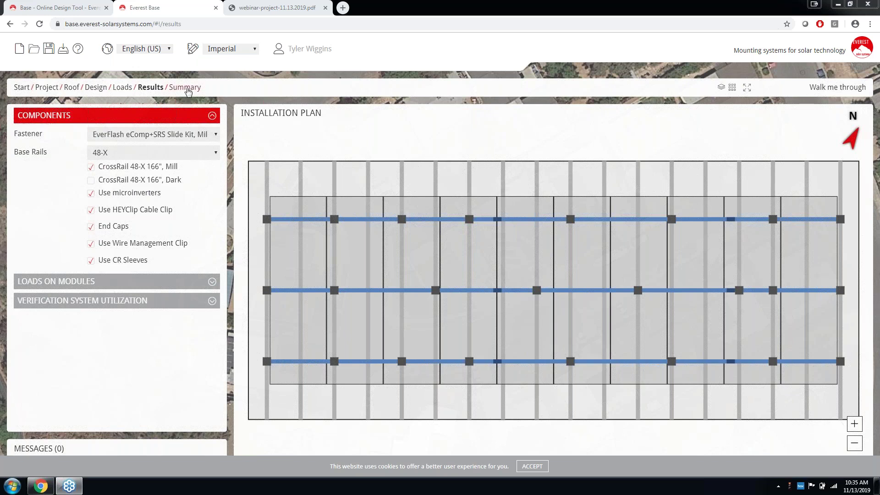
{"action": "left_click", "coordinate": [185, 87]}
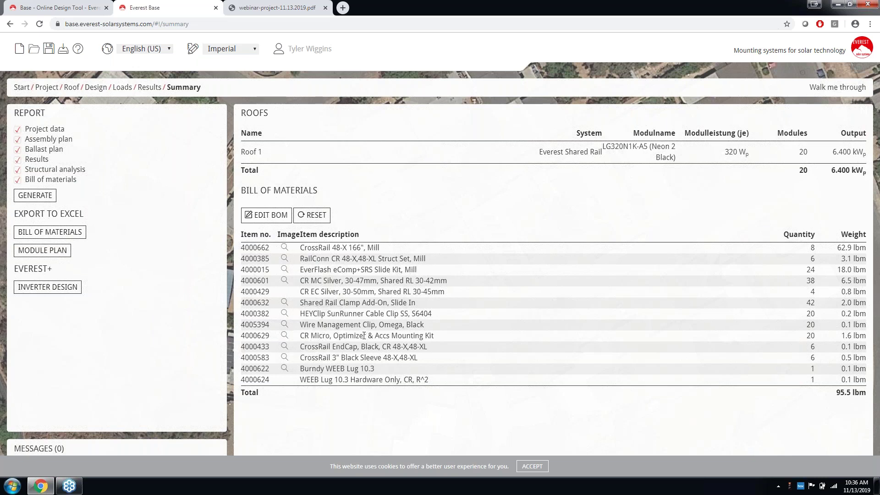
Review the Bill of Materials listing 20 CR Micro, Optimizer & Accs Mounting Kits.
{"action": "mouse_move", "coordinate": [284, 338]}
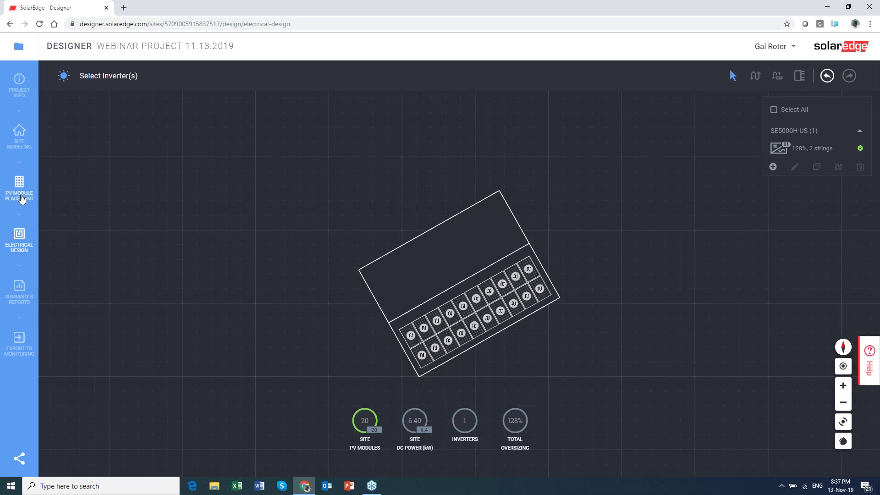
Open Electrical Design and select the SE5000H-US inverter with its 2 strings of 10 P320 optimizers.
{"action": "left_click", "coordinate": [20, 196]}
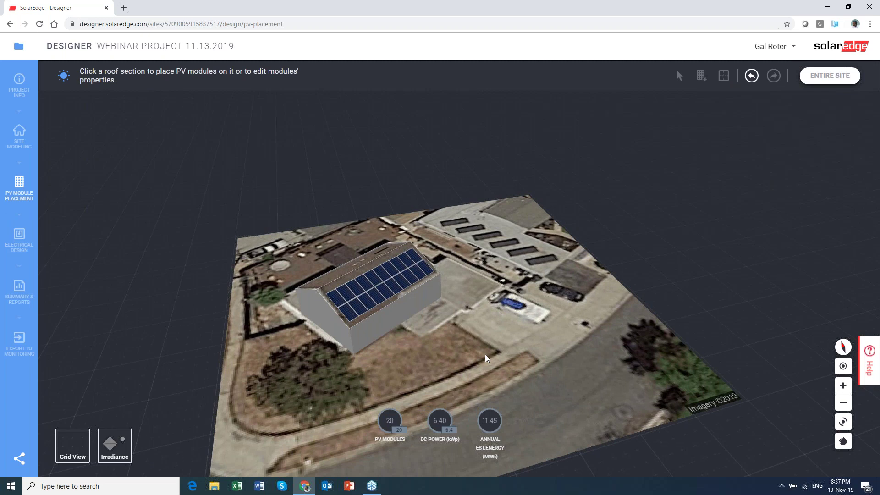
{"action": "left_click", "coordinate": [19, 239]}
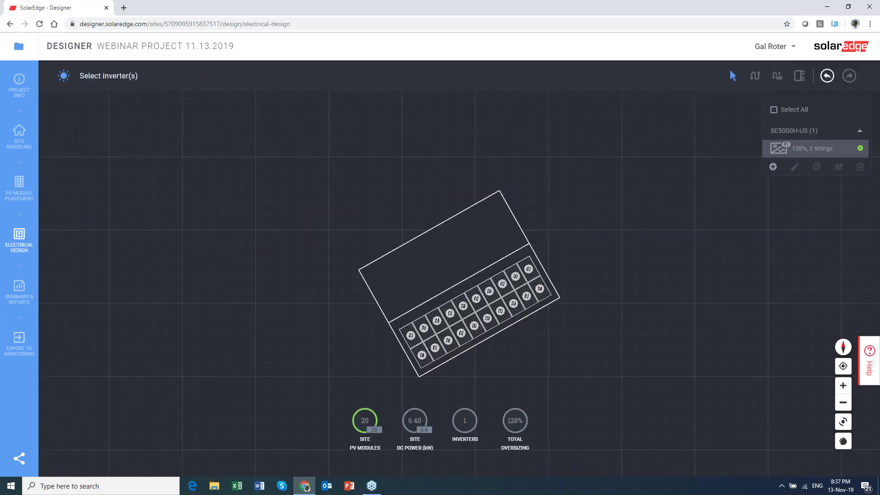
{"action": "left_click", "coordinate": [784, 149]}
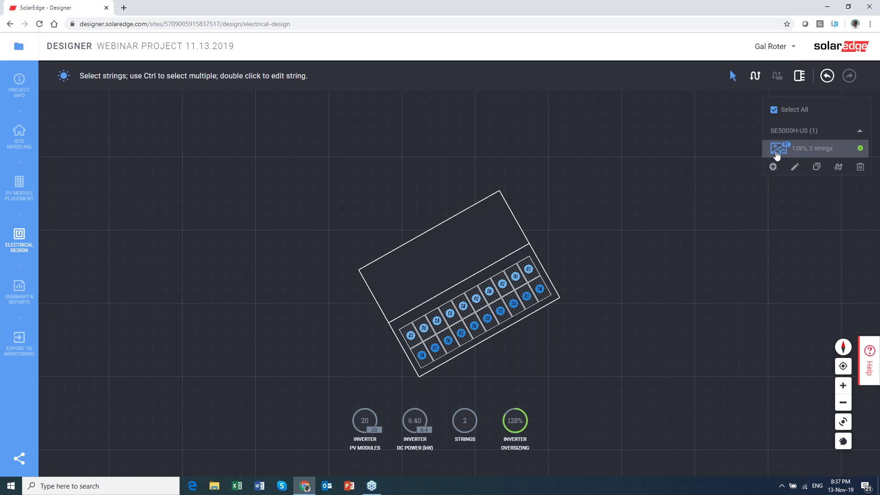
{"action": "mouse_move", "coordinate": [781, 154]}
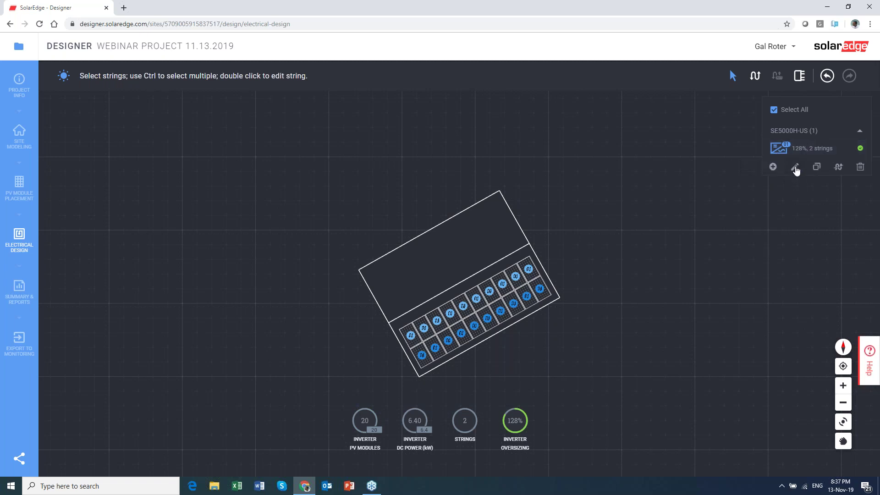
Change the inverter to SE7600A-US with one LG Chem RESU10H battery, lowering oversizing to 84%.
{"action": "left_click", "coordinate": [796, 168]}
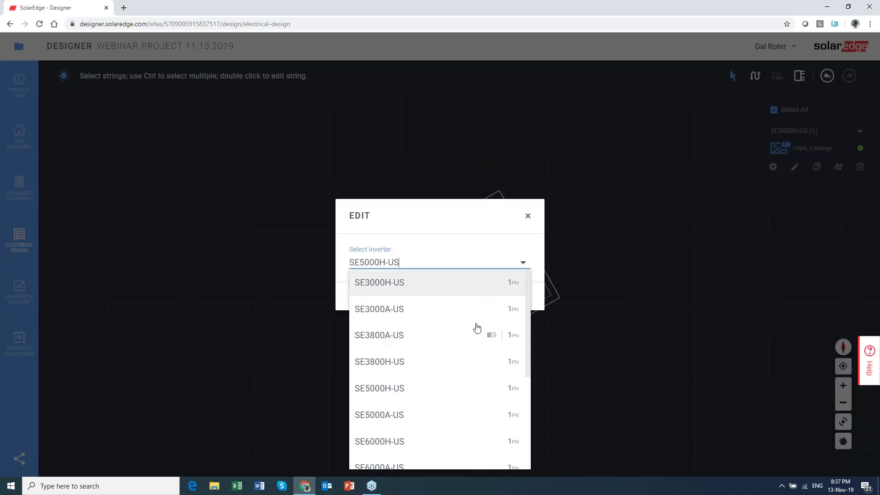
{"action": "scroll", "coordinate": [477, 339], "scroll_direction": "down", "scroll_amount": 2}
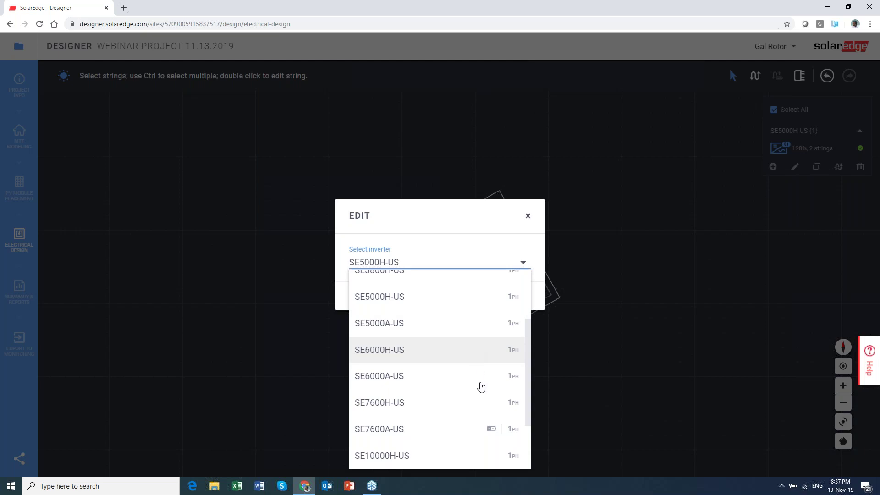
{"action": "mouse_move", "coordinate": [492, 434]}
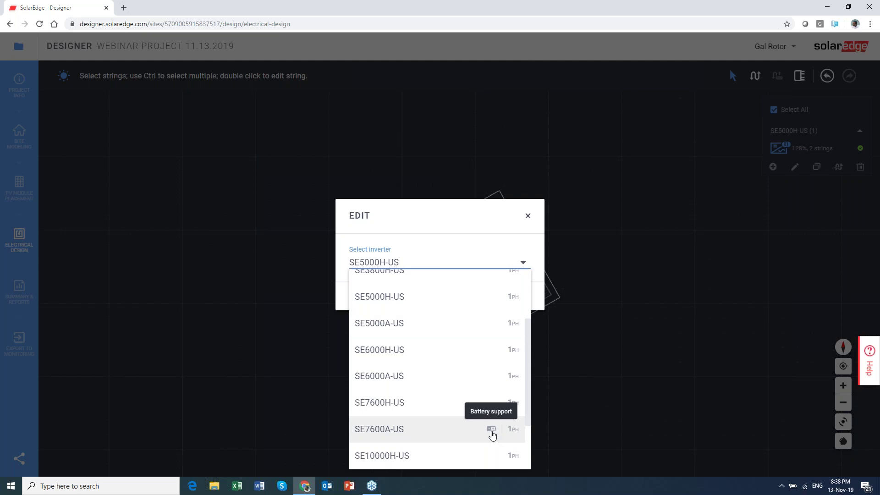
{"action": "left_click", "coordinate": [492, 434]}
{"action": "left_click", "coordinate": [456, 281]}
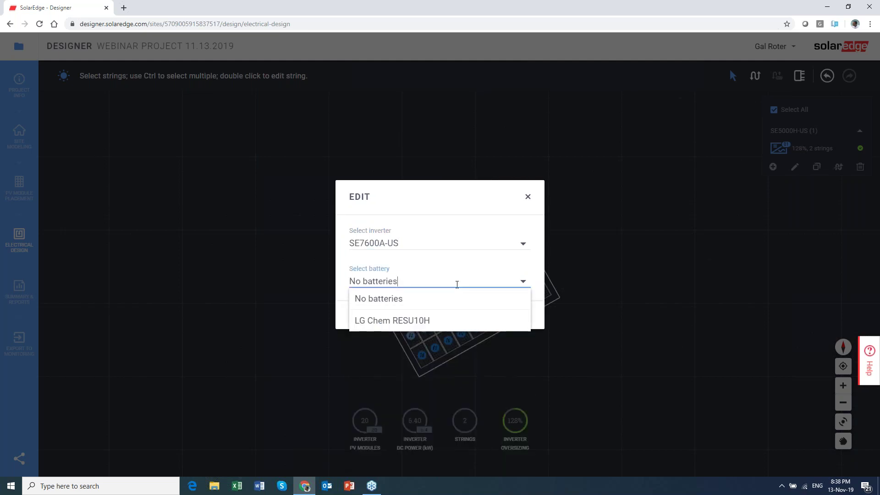
{"action": "left_click", "coordinate": [435, 326]}
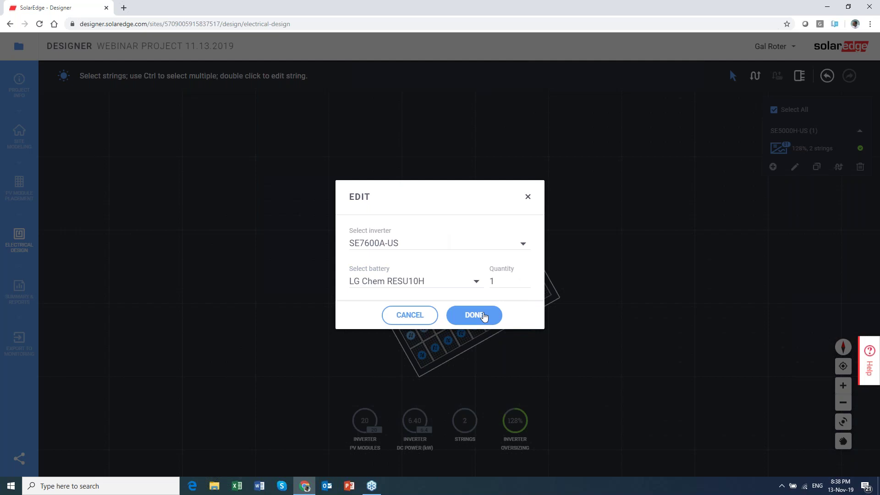
{"action": "left_click", "coordinate": [499, 314]}
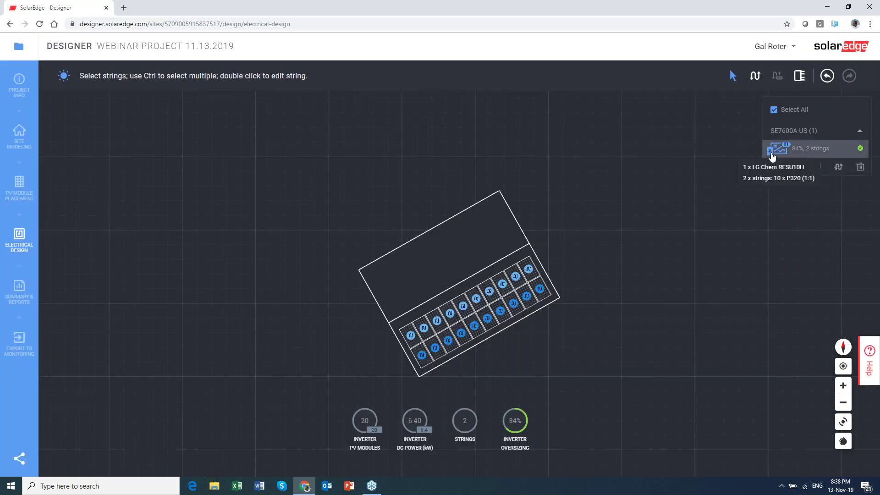
{"action": "left_click", "coordinate": [828, 149]}
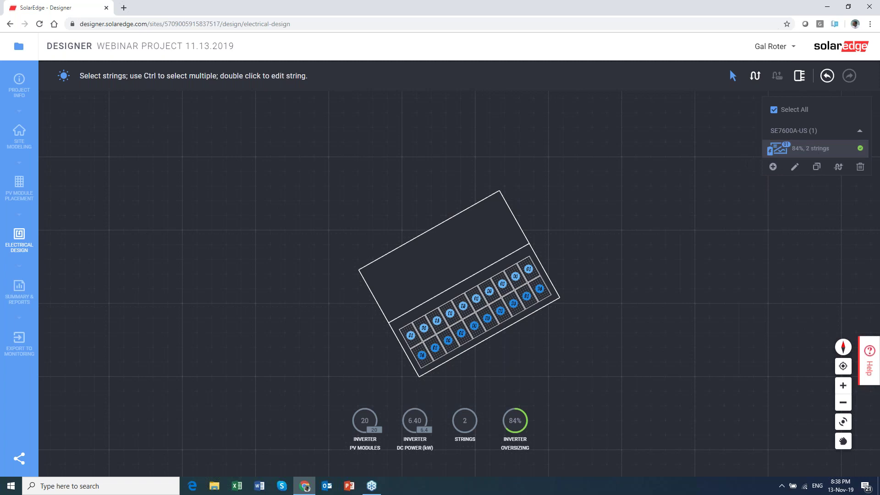
Delete the inverter, add 10 kWh storage, regenerate the design and auto-string two 10-module strings.
{"action": "left_click", "coordinate": [860, 166]}
{"action": "left_click", "coordinate": [482, 291]}
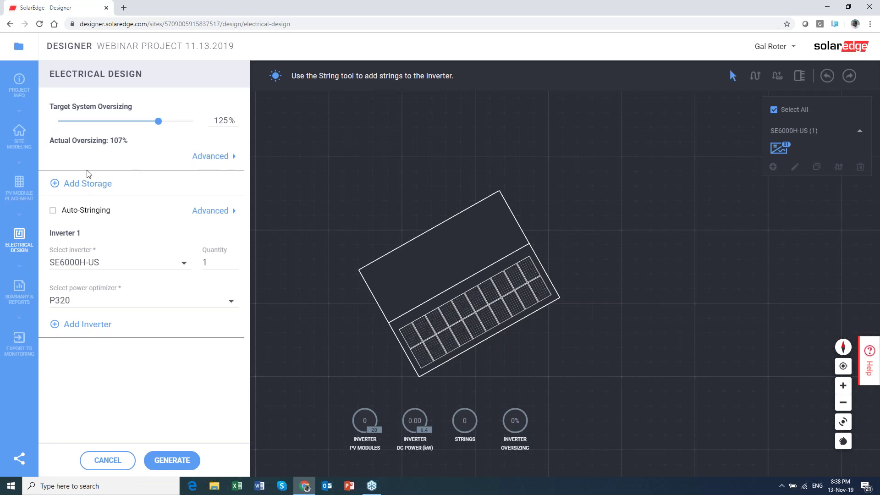
{"action": "left_click", "coordinate": [80, 186]}
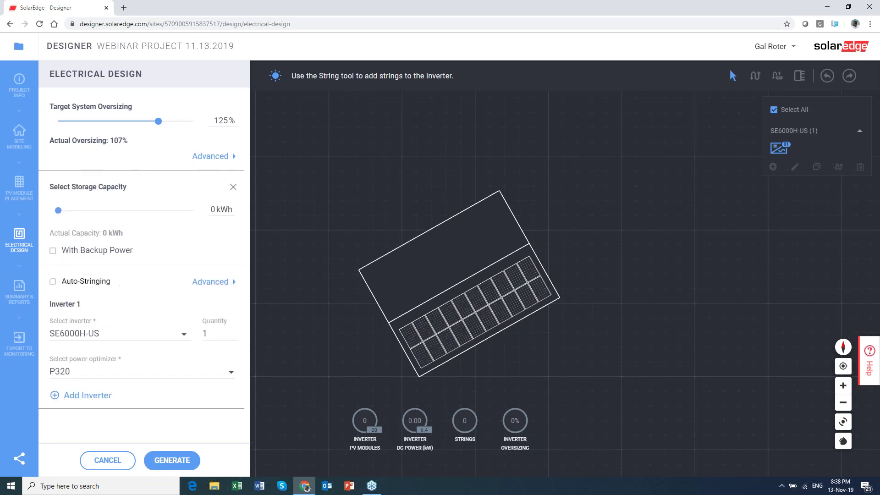
{"action": "left_click_drag", "start_coordinate": [59, 211], "coordinate": [82, 213]}
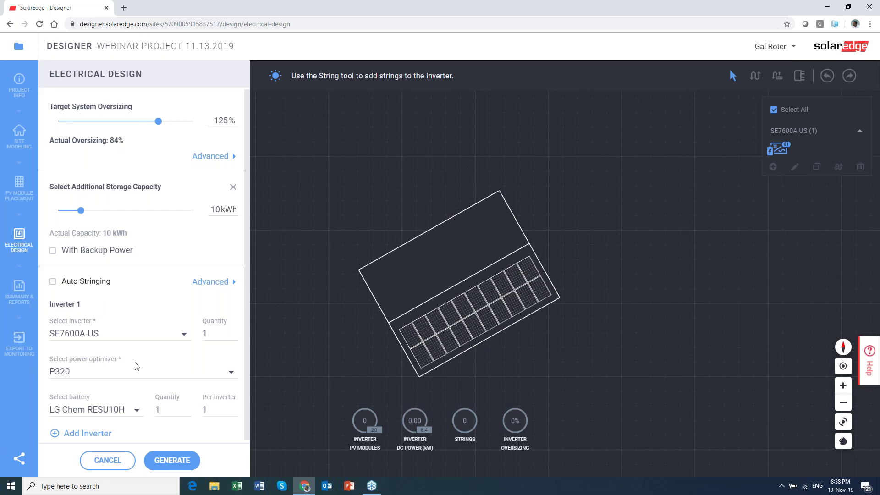
{"action": "scroll", "coordinate": [135, 365], "scroll_direction": "down", "scroll_amount": 1}
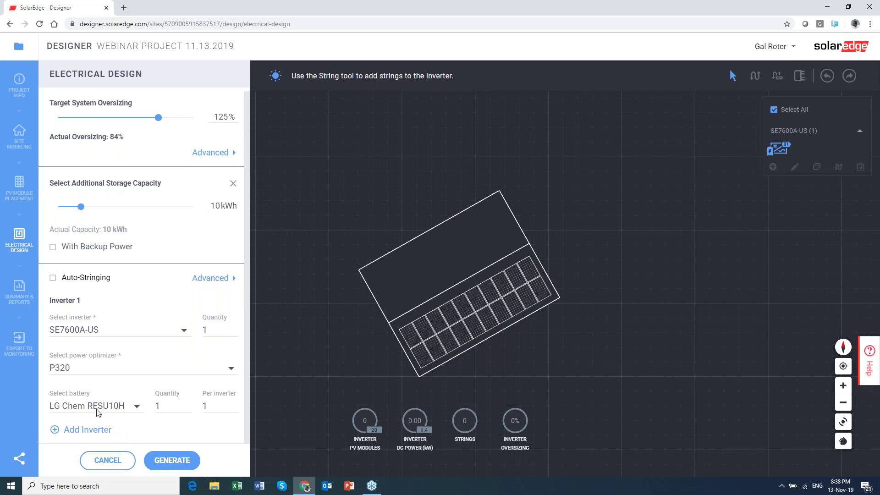
{"action": "left_click", "coordinate": [180, 464]}
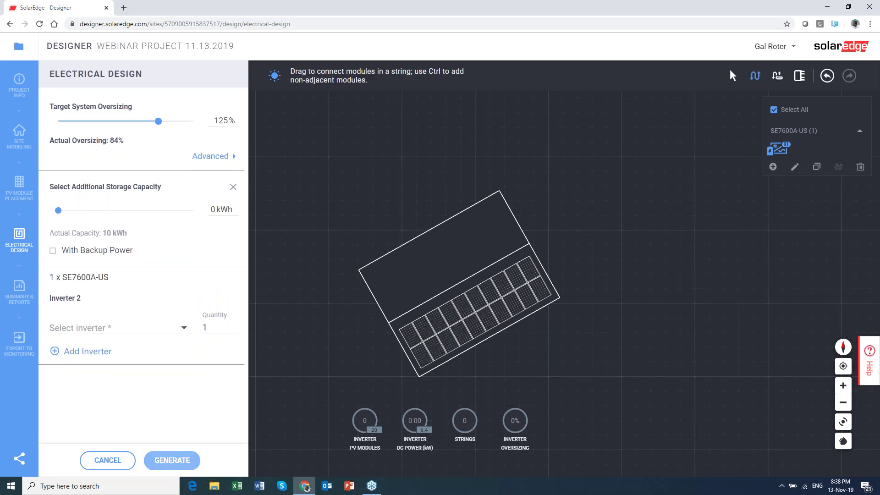
{"action": "left_click", "coordinate": [777, 76]}
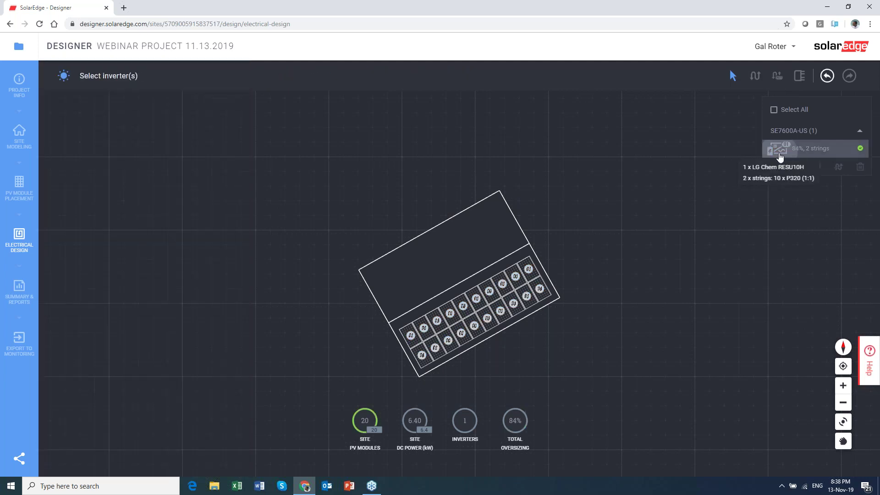
Select the inverter and open the Project Summary showing 6.40 kWp and 11.38 MWh annual energy.
{"action": "left_click", "coordinate": [780, 155]}
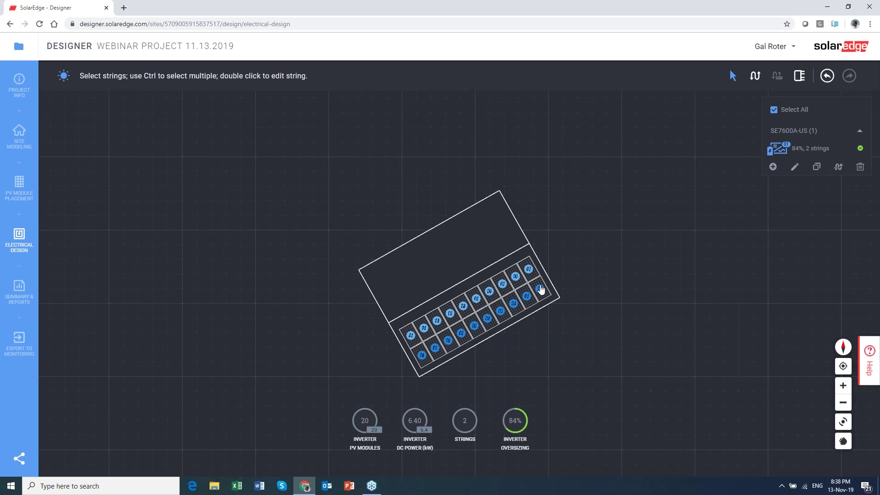
{"action": "left_click", "coordinate": [19, 300]}
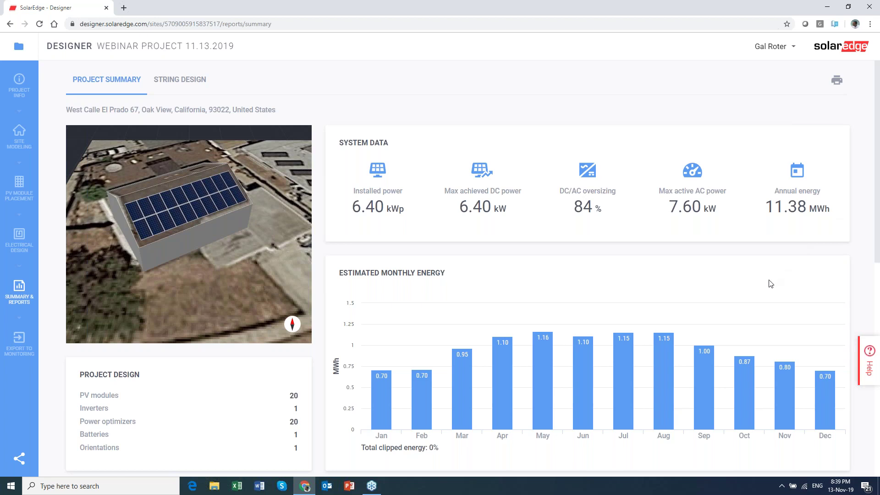
Scroll the Project Summary down to the BOM, then return to PV Module Placement.
{"action": "scroll", "coordinate": [770, 284], "scroll_direction": "down", "scroll_amount": 10}
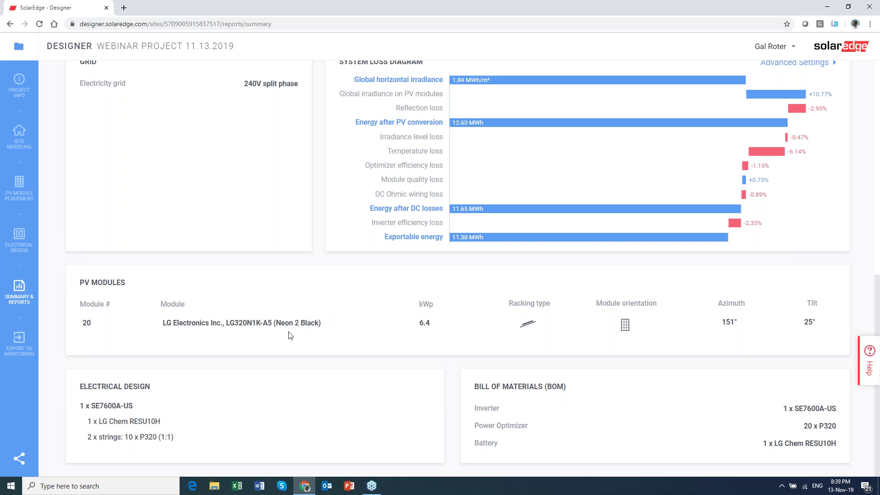
{"action": "left_click", "coordinate": [22, 188]}
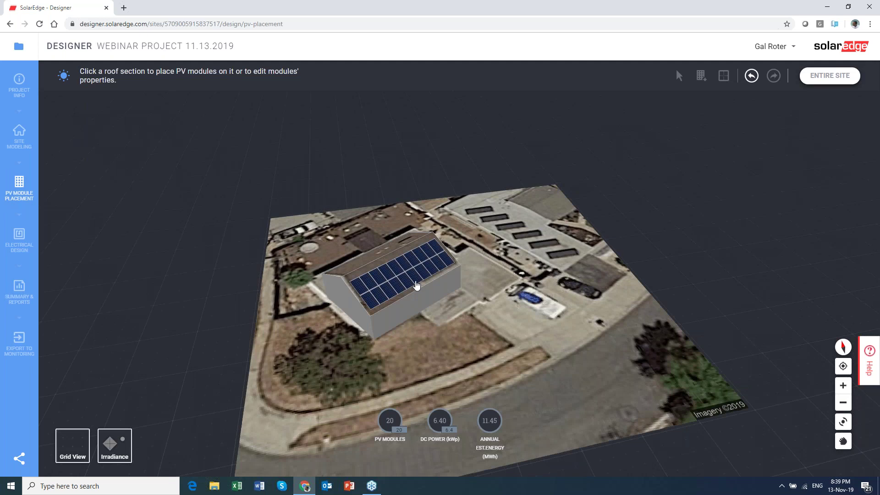
Select the roof facet and view the array top-down with its module placement settings.
{"action": "left_click", "coordinate": [414, 281]}
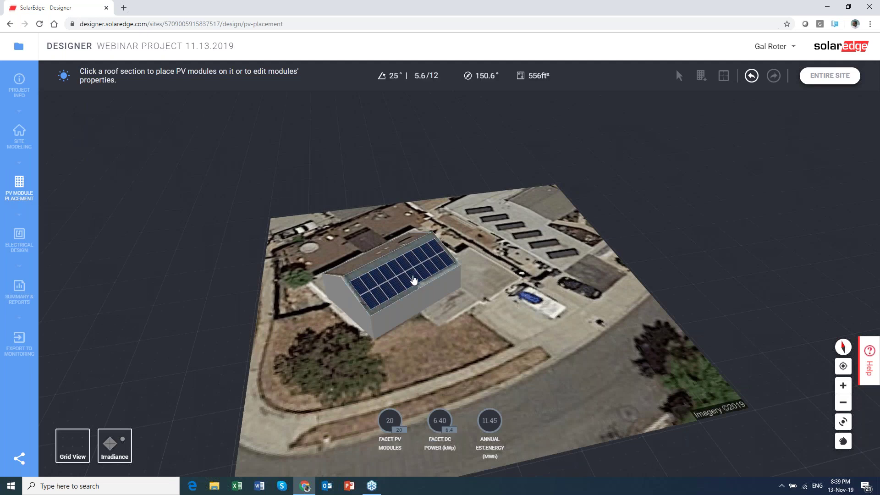
{"action": "scroll", "coordinate": [413, 279], "scroll_direction": "up", "scroll_amount": 2}
{"action": "left_click", "coordinate": [418, 285]}
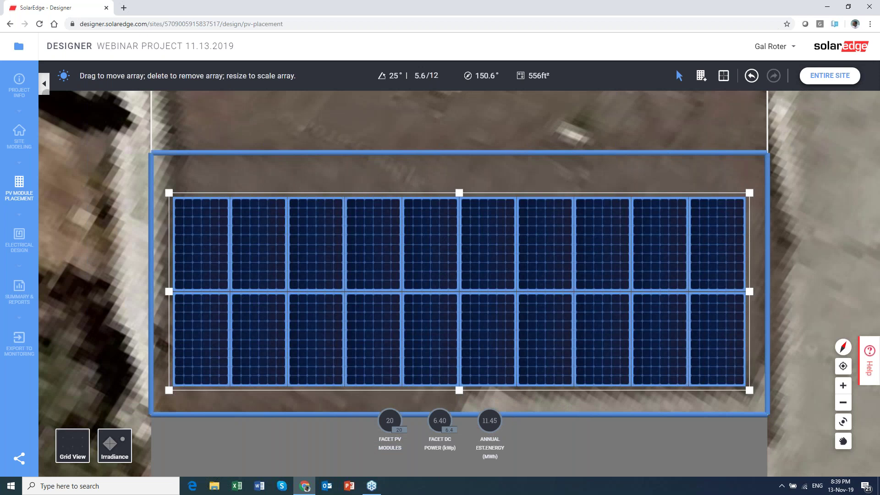
{"action": "left_click", "coordinate": [229, 202]}
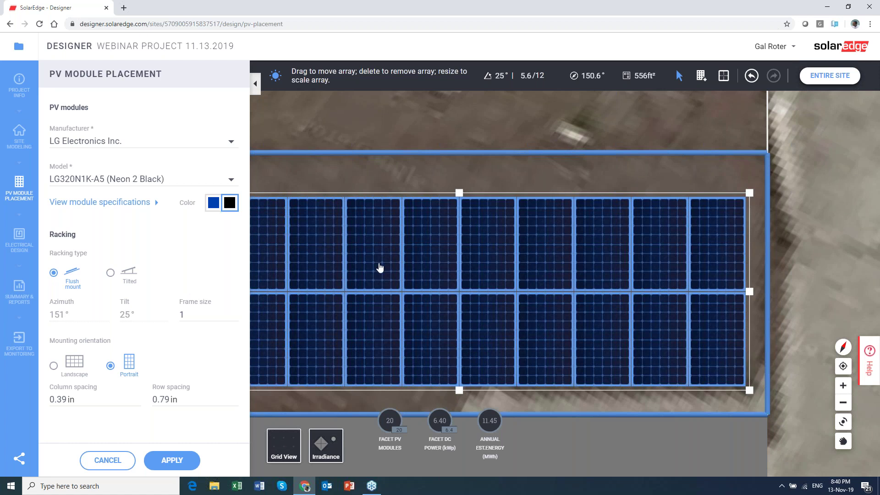
Reselect the whole 20-module array, collapse the placement settings and zoom out to the entire site.
{"action": "left_click", "coordinate": [361, 266]}
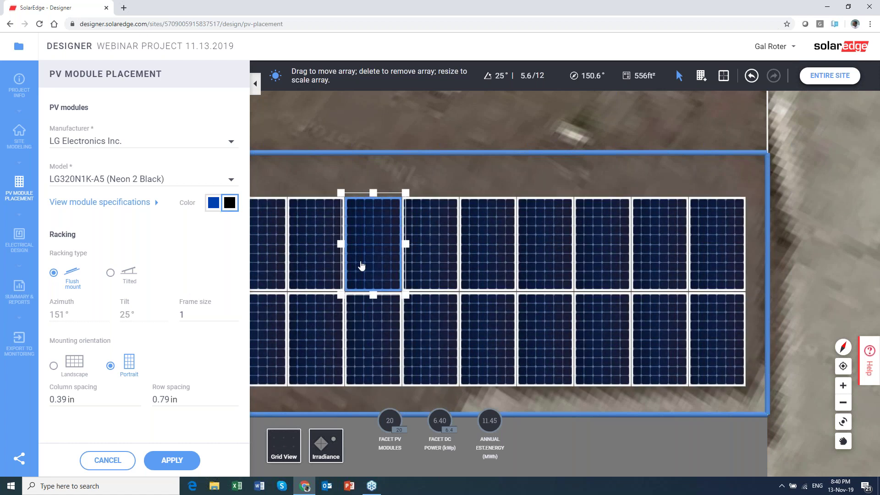
{"action": "key", "text": "Escape"}
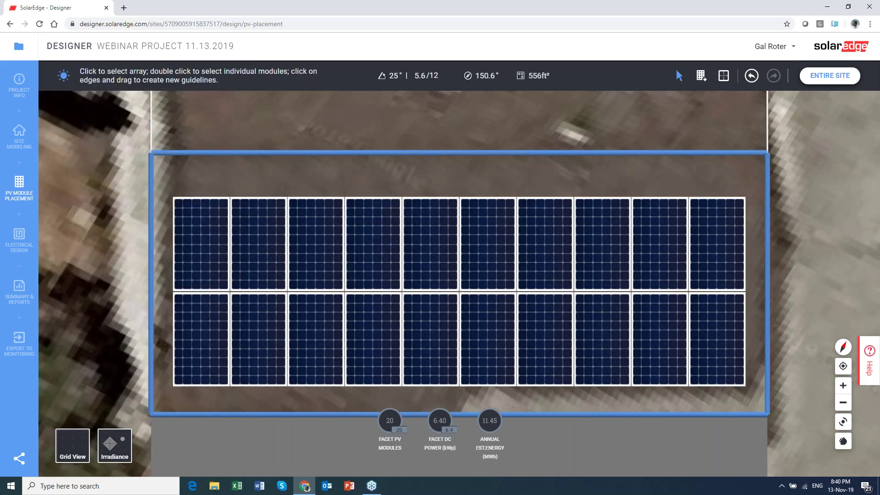
{"action": "left_click", "coordinate": [583, 298]}
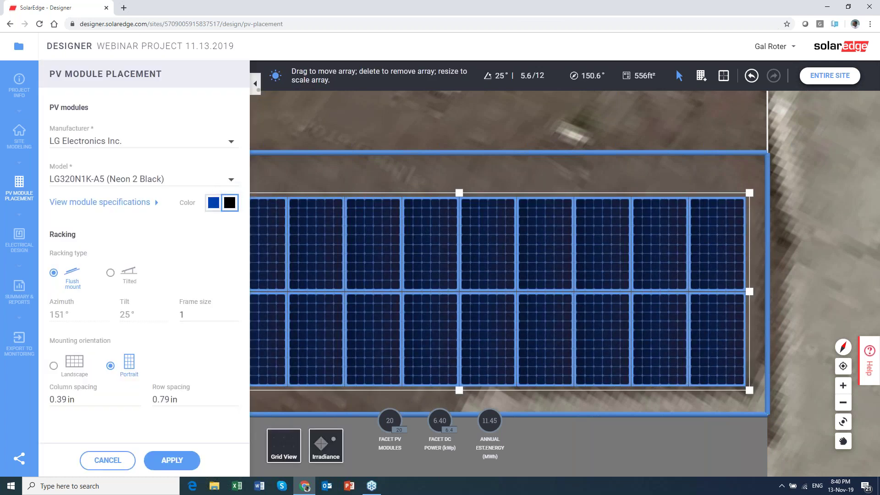
{"action": "left_click", "coordinate": [255, 83]}
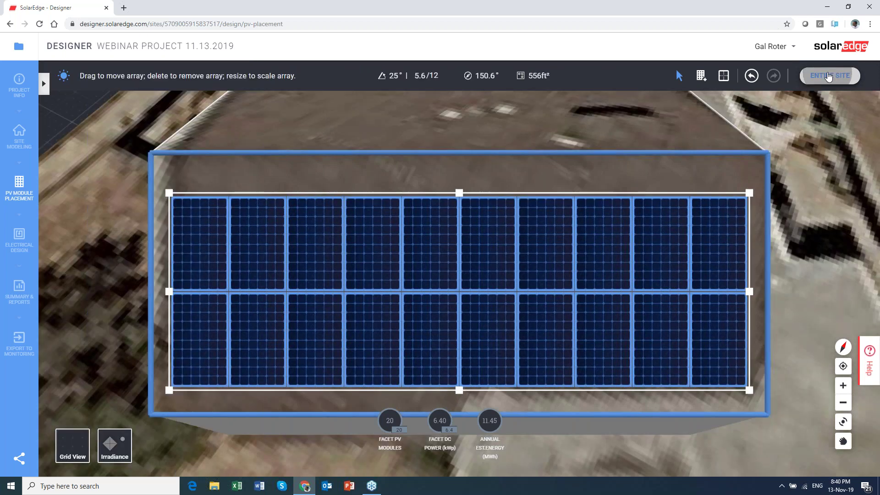
{"action": "left_click", "coordinate": [829, 76]}
Clear the SE7600A-US strings and preview auto-stringing: 2 strings of 10 P320 with an LG Chem RESU10H.
{"action": "left_click", "coordinate": [20, 247]}
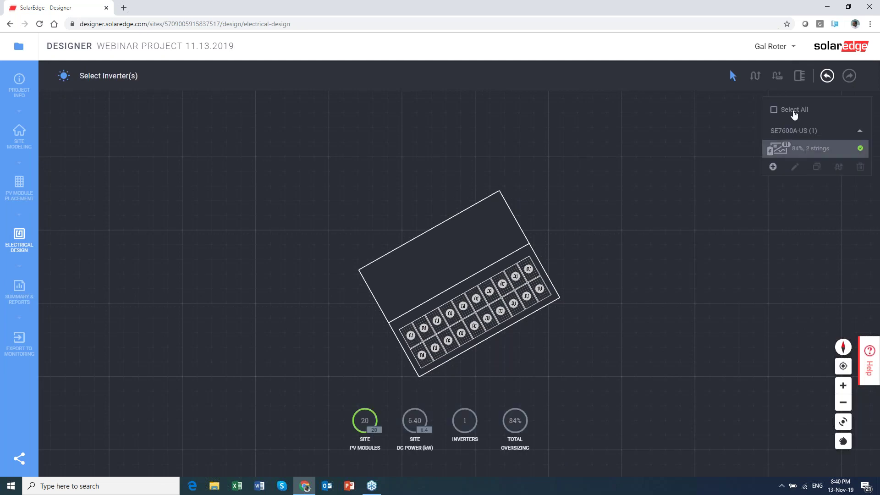
{"action": "left_click", "coordinate": [805, 154]}
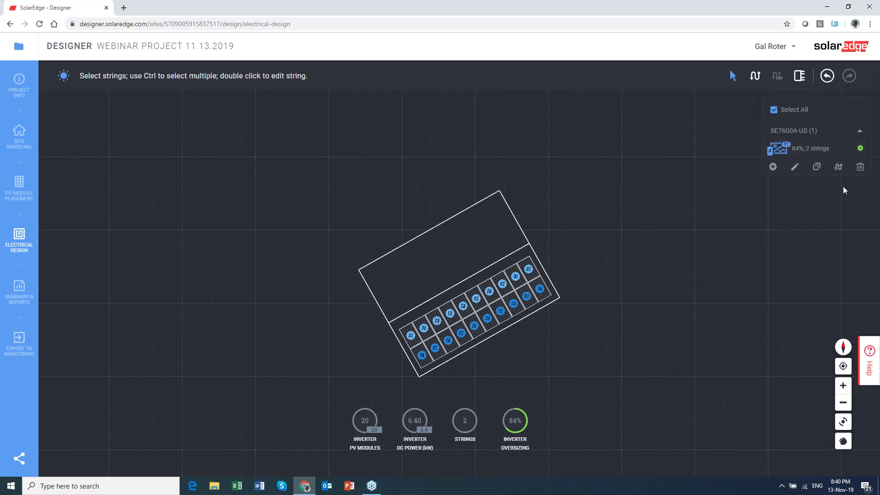
{"action": "left_click", "coordinate": [839, 168]}
{"action": "left_click", "coordinate": [778, 78]}
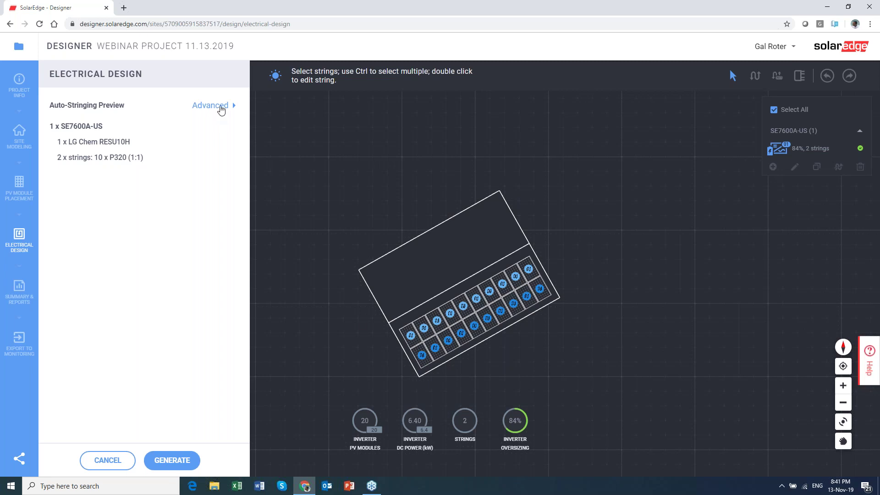
Review the advanced string direction options unchanged, then generate the two 10-module strings.
{"action": "left_click", "coordinate": [220, 106]}
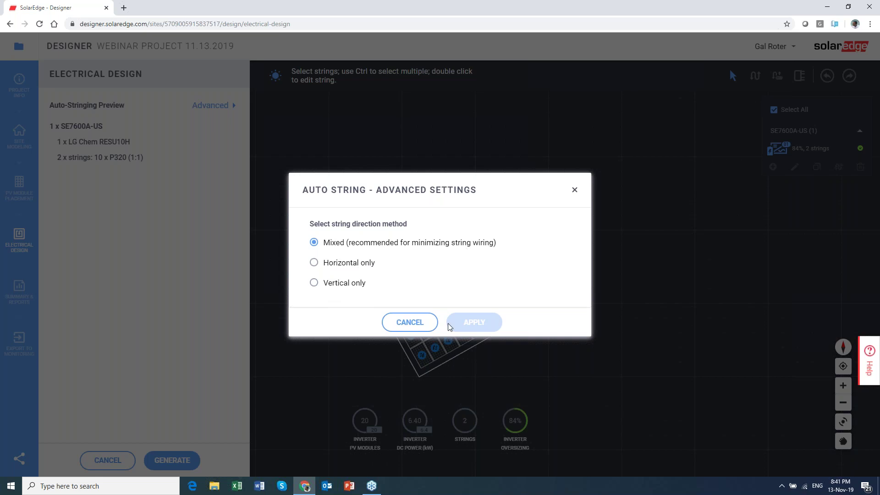
{"action": "left_click", "coordinate": [414, 329]}
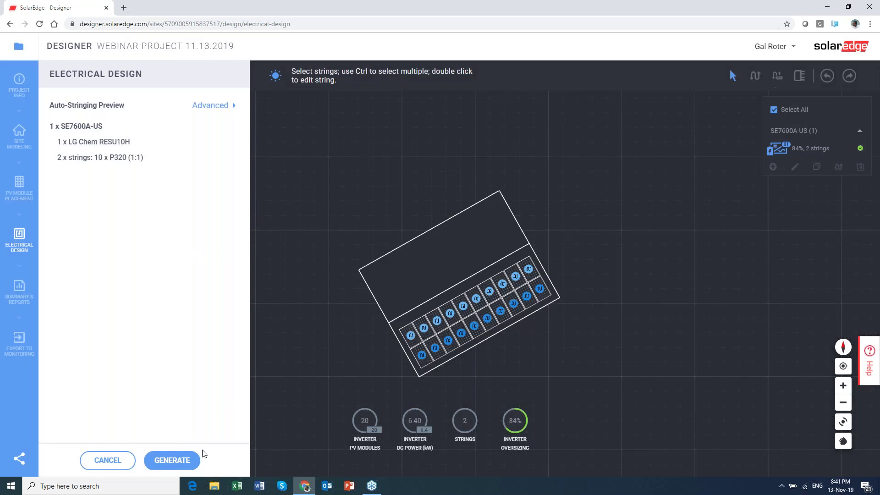
{"action": "left_click", "coordinate": [172, 466]}
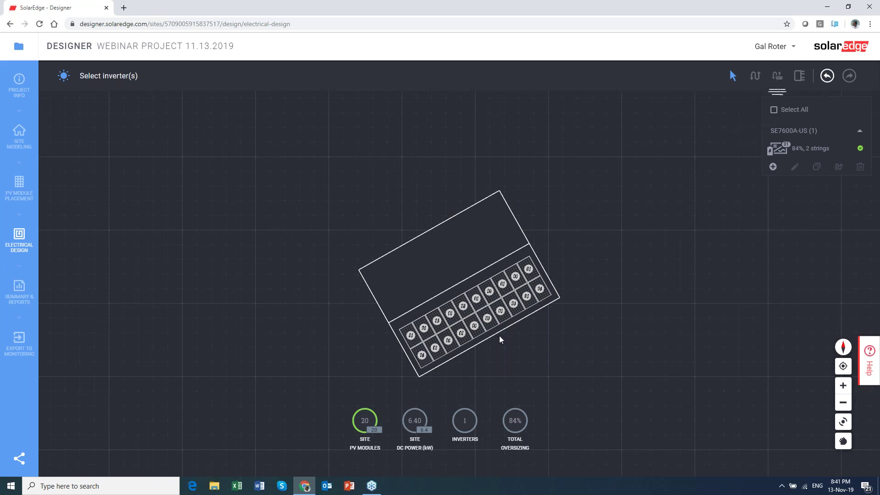
Zoom in on the stringed layout, then return to the 6.40 kWp PV Module Placement view.
{"action": "mouse_move", "coordinate": [787, 156]}
{"action": "scroll", "coordinate": [561, 304], "scroll_direction": "up", "scroll_amount": 1}
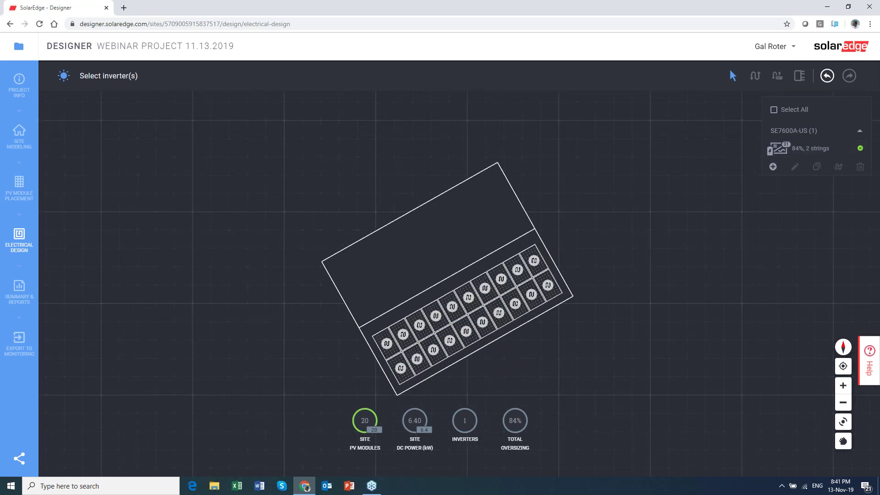
{"action": "scroll", "coordinate": [508, 303], "scroll_direction": "up", "scroll_amount": 2}
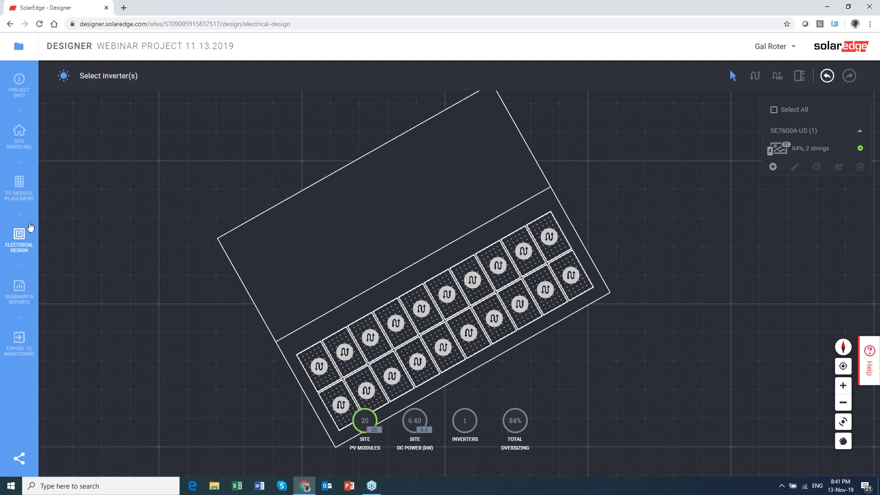
{"action": "left_click", "coordinate": [20, 188]}
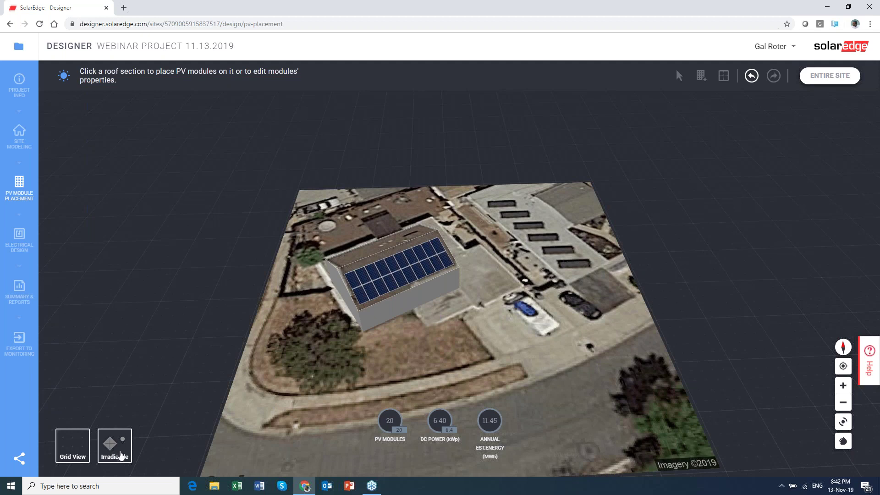
{"action": "left_click", "coordinate": [403, 292]}
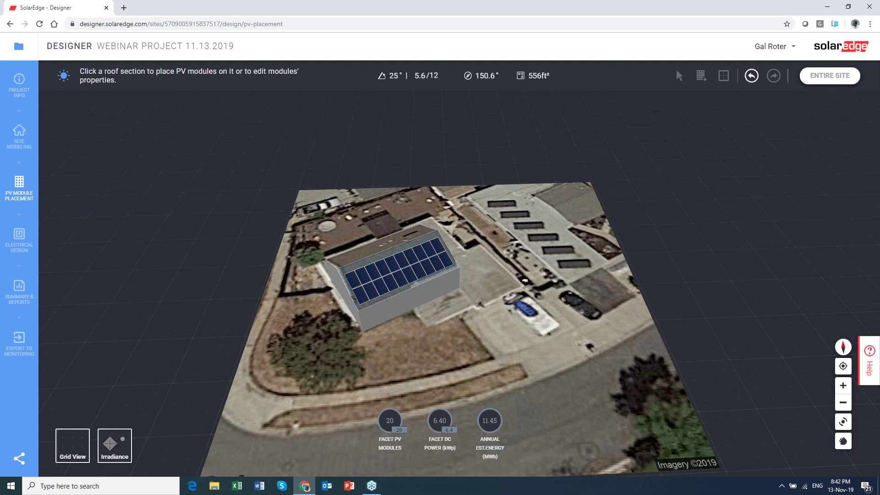
{"action": "scroll", "coordinate": [402, 290], "scroll_direction": "up", "scroll_amount": 2}
{"action": "scroll", "coordinate": [407, 287], "scroll_direction": "up", "scroll_amount": 2}
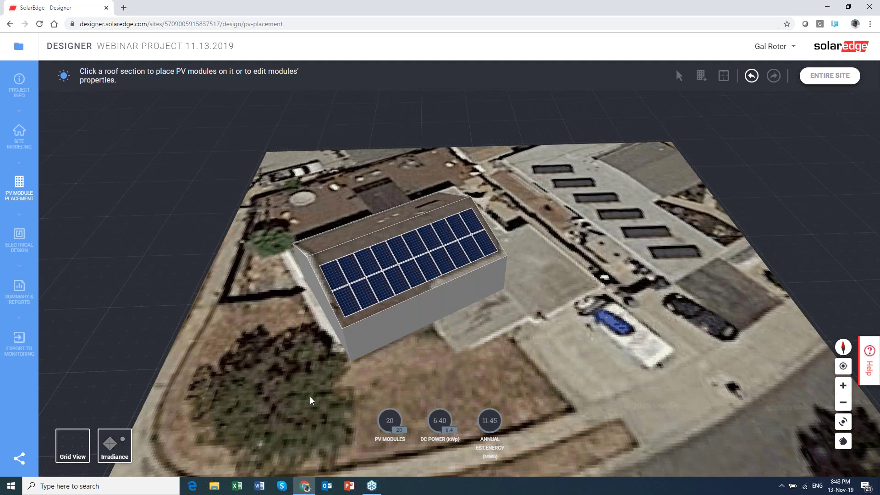
Turn on the irradiance map and orbit the view slightly around the building.
{"action": "left_click", "coordinate": [113, 460]}
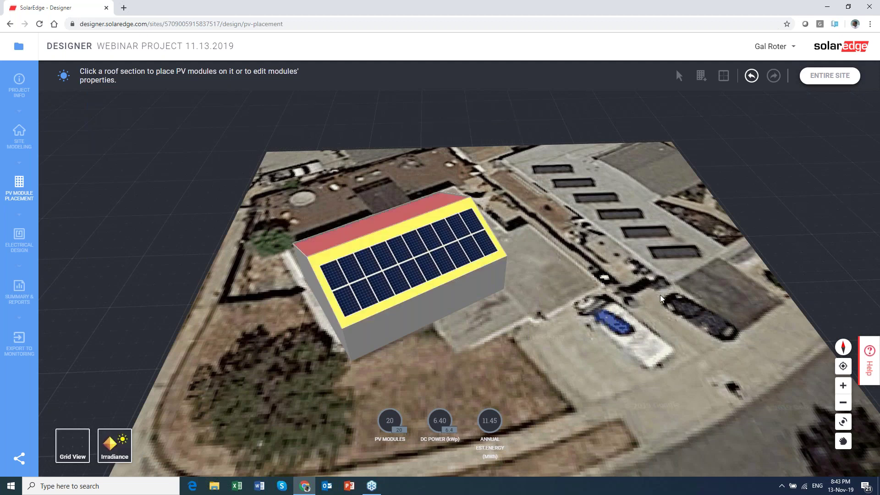
{"action": "left_click_drag", "start_coordinate": [665, 297], "coordinate": [871, 194]}
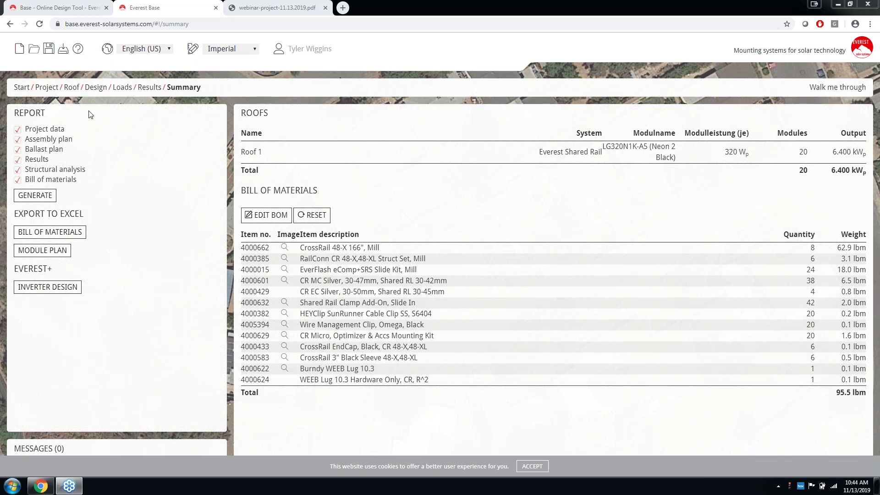
On the Roof step, keep Composite Shingles as the covering and bring up Add New Roof.
{"action": "left_click", "coordinate": [72, 87]}
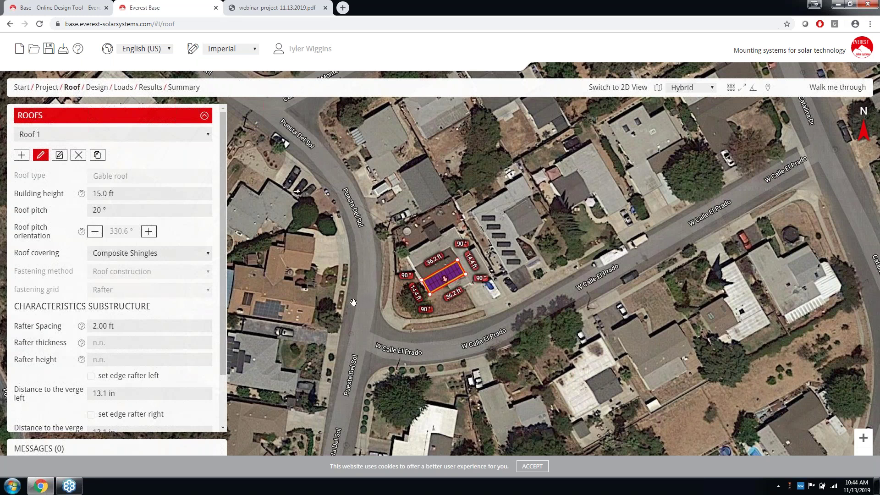
{"action": "left_click", "coordinate": [156, 253]}
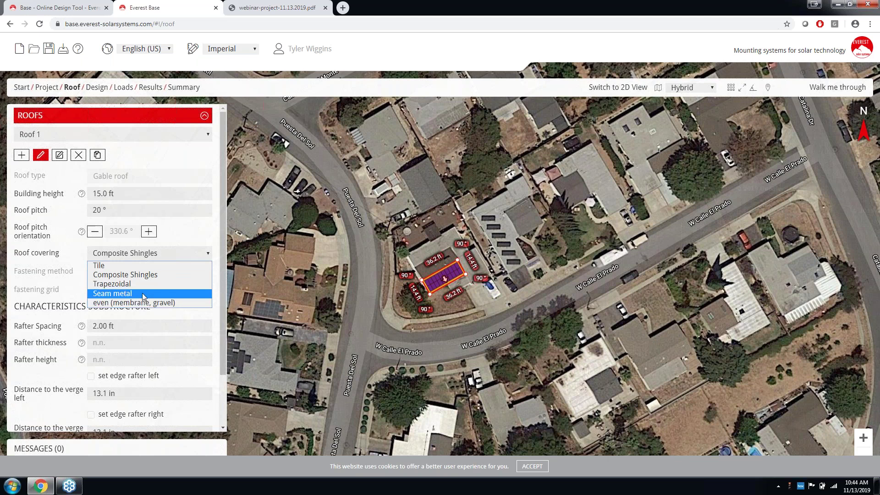
{"action": "left_click", "coordinate": [106, 275]}
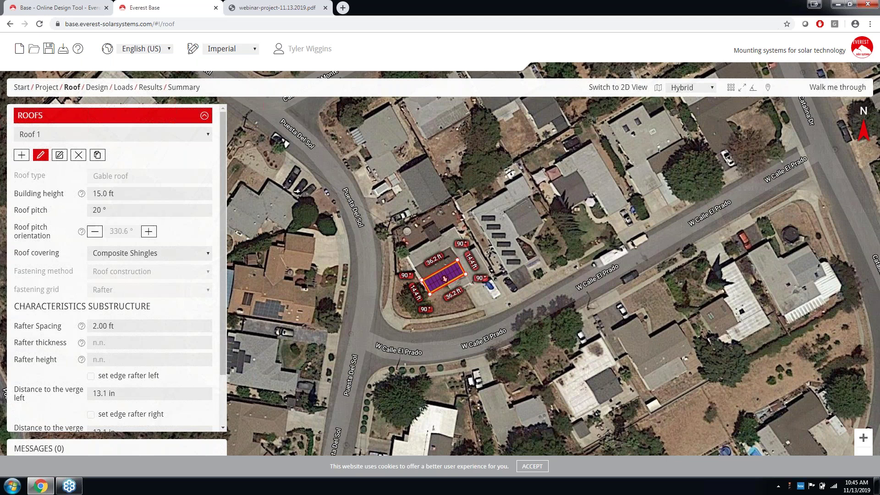
{"action": "left_click", "coordinate": [21, 154]}
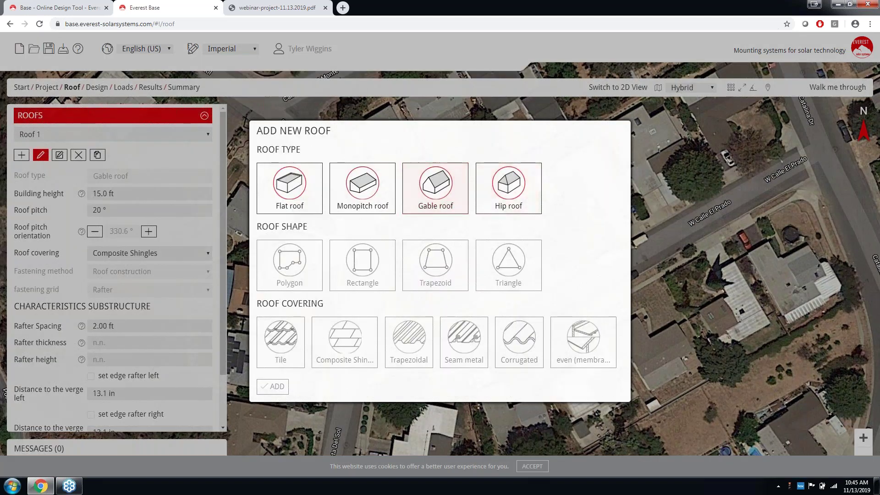
Pick Hip roof but discard it, then switch between Results and the 95.5 lbm Summary.
{"action": "left_click", "coordinate": [534, 190]}
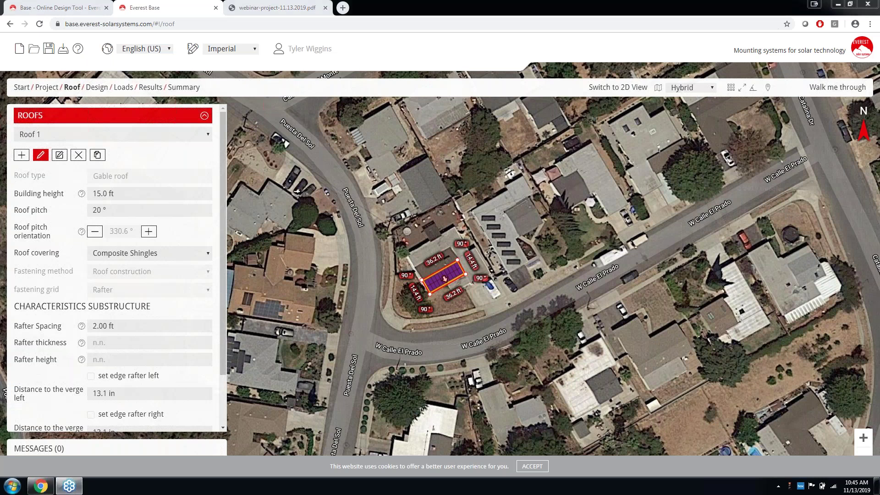
{"action": "left_click", "coordinate": [150, 88]}
{"action": "left_click", "coordinate": [181, 91]}
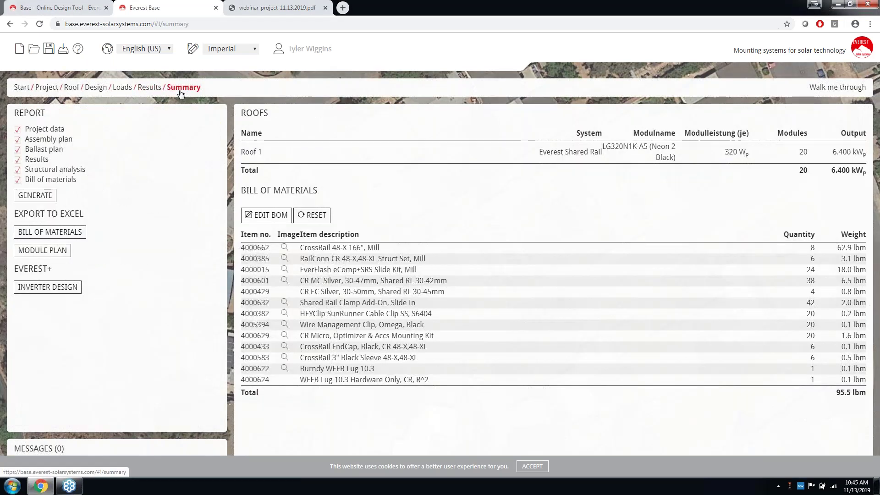
{"action": "left_click", "coordinate": [149, 88]}
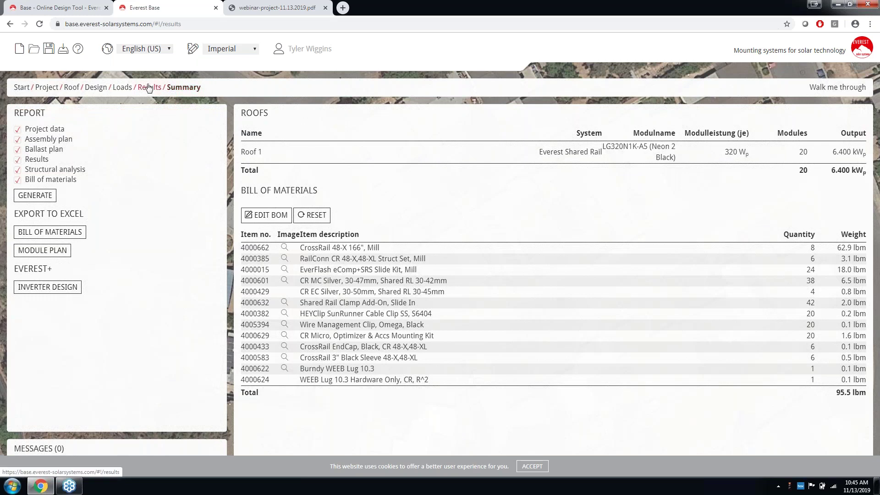